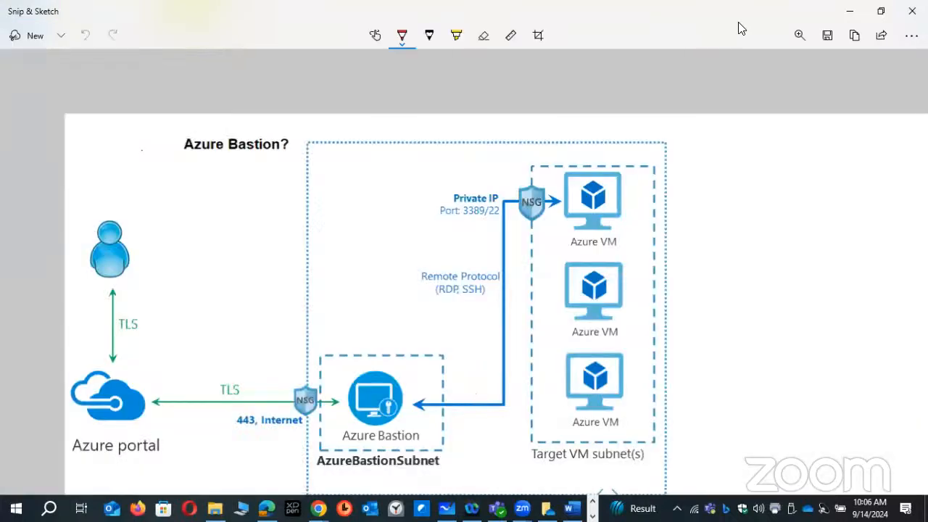
- Draw four red boxes in a column to the right of the Virtual Network diagram and scribble-fill the lowest one
click(881, 11)
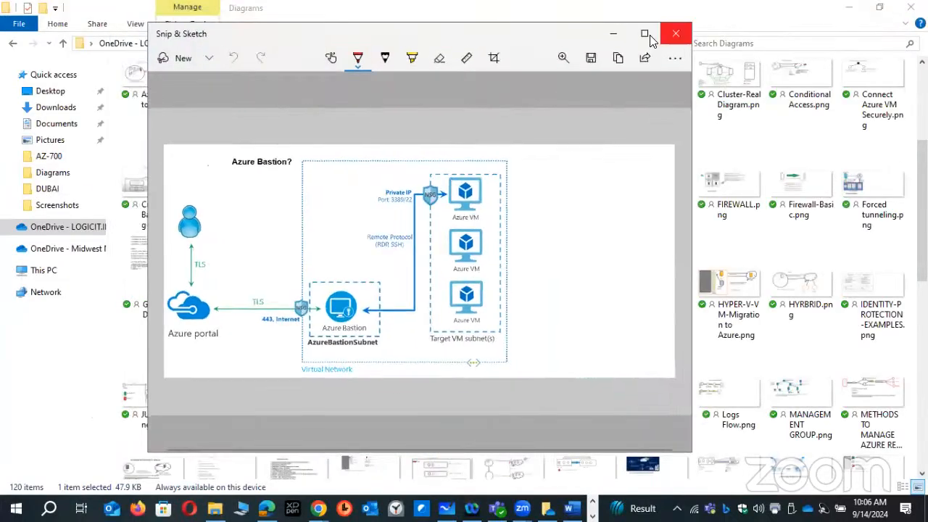
click(641, 28)
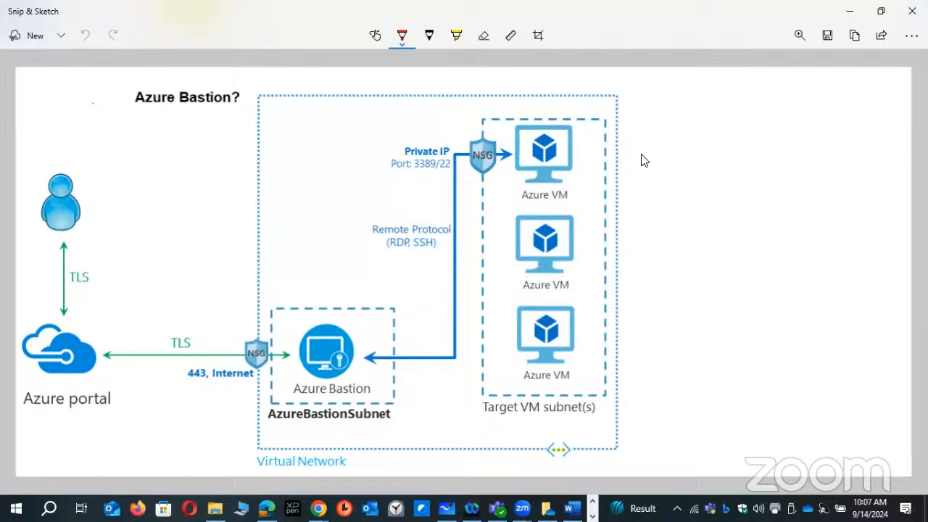
drag(739, 97, 739, 97)
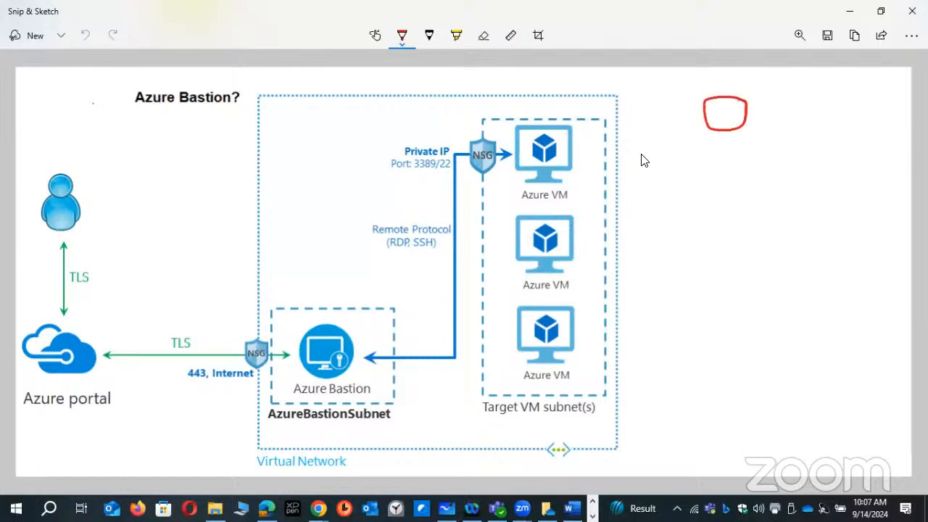
mouse_move(707, 145)
mouse_down()
mouse_move(739, 176)
mouse_move(711, 145)
mouse_up()
drag(741, 203, 731, 201)
mouse_move(751, 262)
mouse_down()
mouse_move(704, 252)
mouse_move(751, 262)
mouse_up()
mouse_move(707, 289)
mouse_down()
mouse_move(749, 293)
mouse_move(704, 290)
mouse_up()
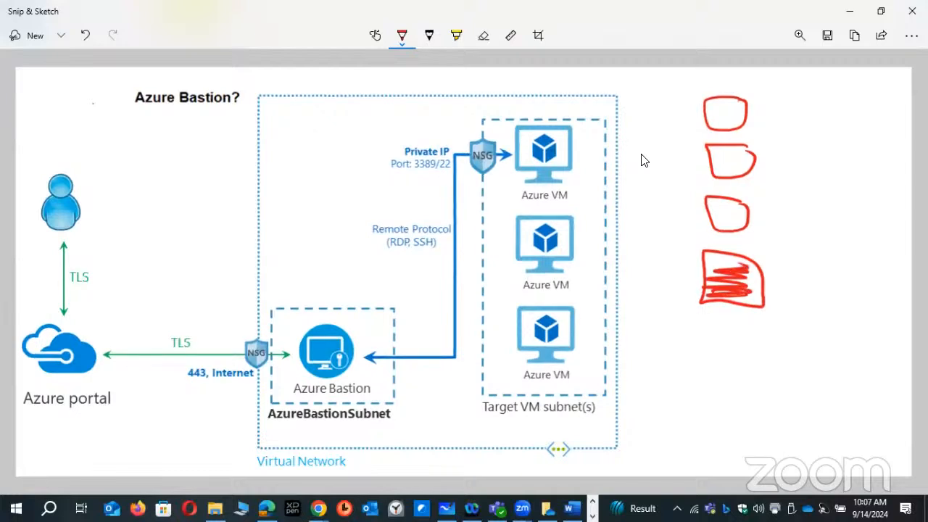
- Draw a tall vertical rectangle beside the Virtual Network border and connect it with a line to each of the four boxes
mouse_move(666, 82)
mouse_down()
mouse_move(633, 165)
mouse_move(627, 330)
mouse_move(666, 181)
mouse_move(628, 288)
mouse_up()
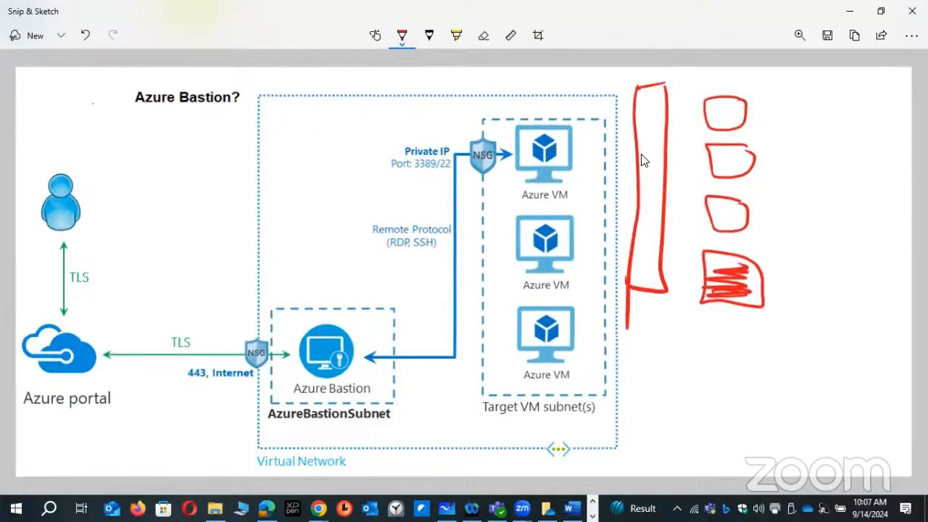
drag(654, 133, 703, 120)
drag(656, 179, 704, 160)
drag(644, 210, 704, 196)
drag(651, 238, 704, 286)
- Label the filled box "BH" with a double underline and circle the AzureBastionSubnet label
mouse_move(786, 274)
mouse_down()
mouse_move(797, 297)
mouse_move(835, 285)
mouse_up()
drag(835, 274, 835, 297)
drag(761, 315, 799, 313)
drag(770, 323, 798, 321)
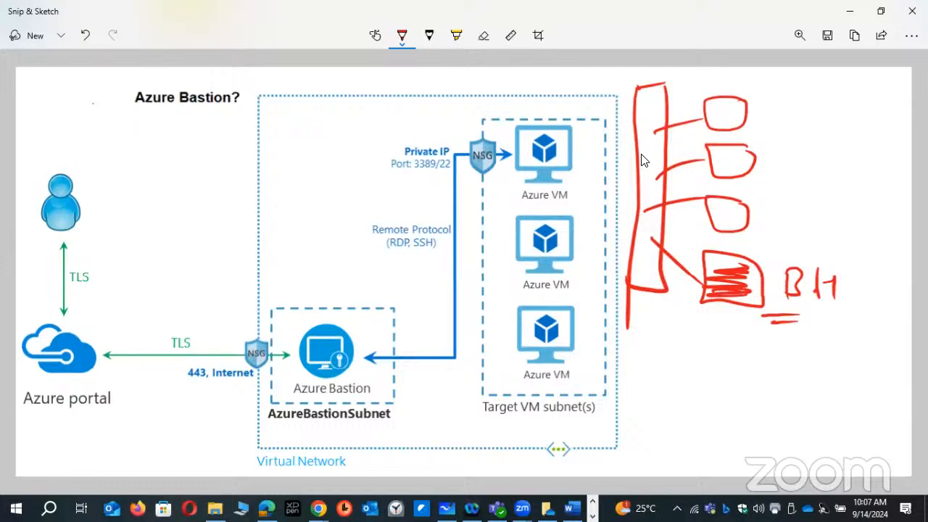
mouse_move(396, 400)
mouse_down()
mouse_move(262, 400)
mouse_move(384, 438)
mouse_move(397, 403)
mouse_up()
click(354, 424)
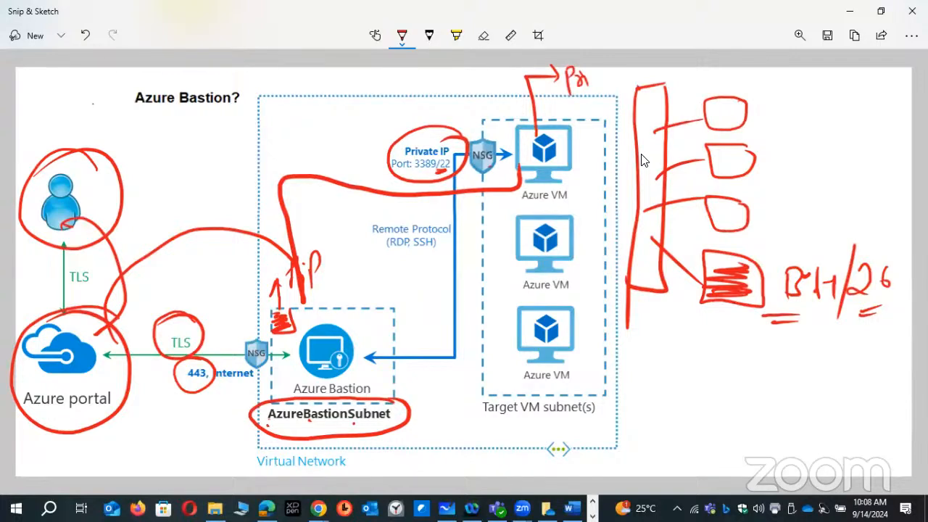
- Draw a question mark enclosed in a large circle below the filled BH box
drag(694, 364, 705, 392)
click(713, 417)
drag(740, 362, 709, 342)
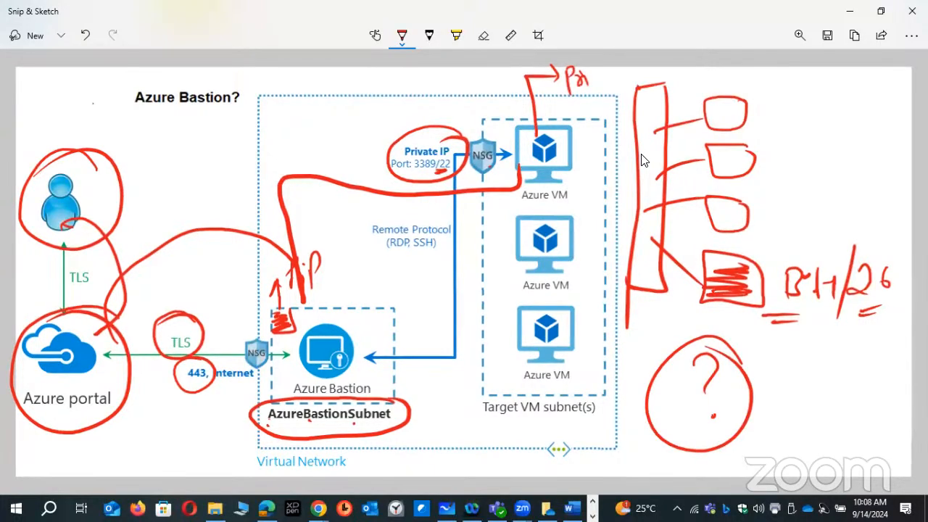
- Mark the upper two Azure VMs and trace the connection path from the user through the portal and Azure Bastion to the first VM
drag(571, 158, 554, 167)
drag(568, 239, 555, 249)
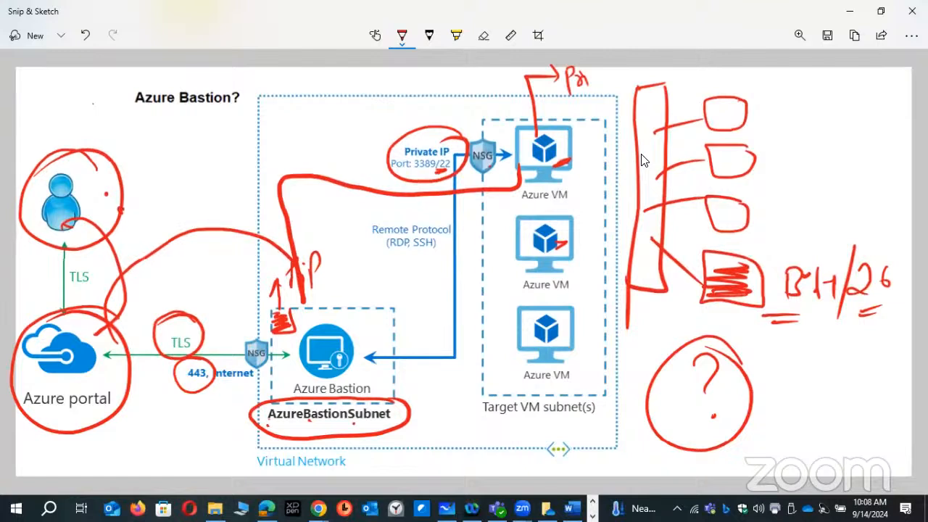
mouse_move(66, 195)
mouse_down()
mouse_move(77, 176)
mouse_move(117, 341)
mouse_move(110, 350)
mouse_move(156, 435)
mouse_move(258, 366)
mouse_move(351, 373)
mouse_move(290, 292)
mouse_move(505, 161)
mouse_up()
click(343, 415)
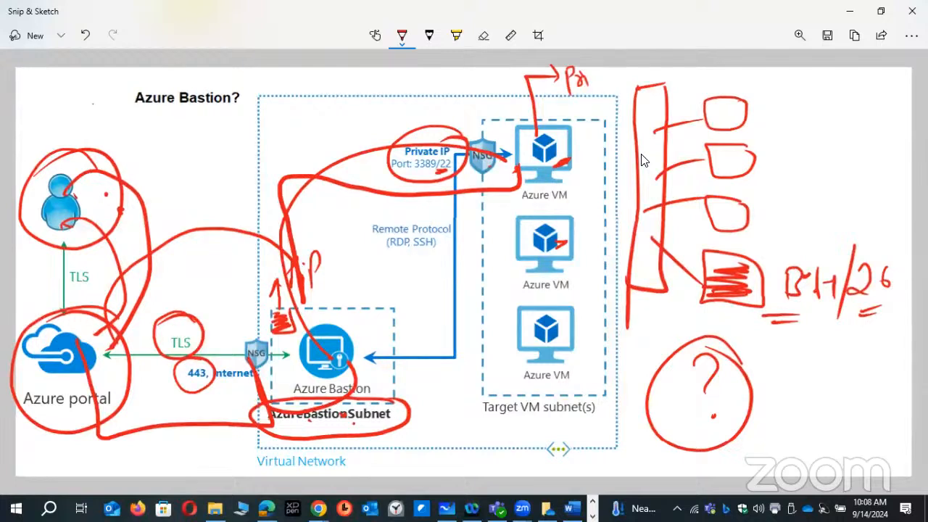
- Sketch a small stick figure linked to two stacked boxes beside the column of boxes, with marks inside both boxes
mouse_move(761, 71)
mouse_down()
mouse_move(779, 103)
mouse_move(753, 112)
mouse_move(824, 87)
mouse_move(825, 100)
mouse_up()
mouse_move(828, 71)
mouse_down()
mouse_move(868, 72)
mouse_move(826, 99)
mouse_move(864, 85)
mouse_move(857, 83)
mouse_move(857, 139)
mouse_move(832, 179)
mouse_up()
mouse_move(875, 145)
mouse_down()
mouse_move(832, 183)
mouse_move(868, 175)
mouse_up()
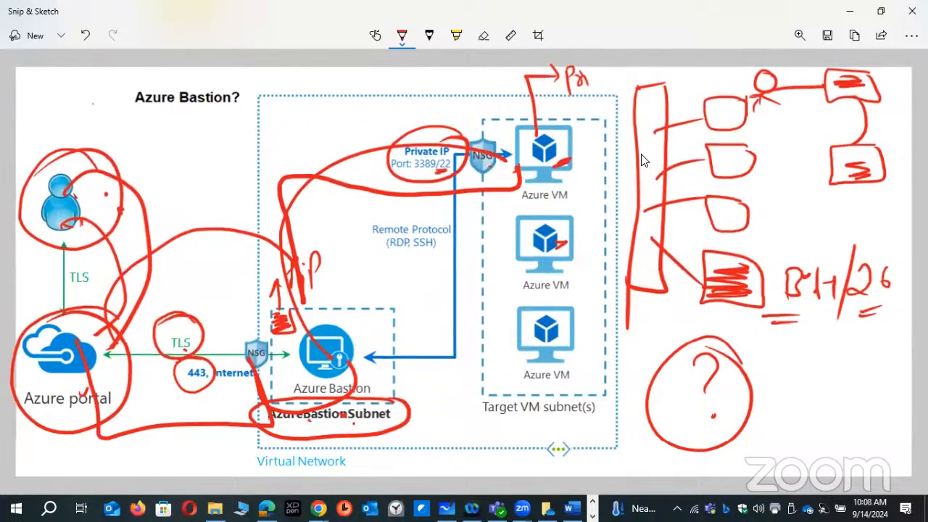
- Draw strokes across the Azure portal icon and close the annotated Bastion diagram
mouse_move(50, 310)
mouse_down()
mouse_move(75, 348)
mouse_move(75, 368)
mouse_up()
drag(78, 393, 88, 390)
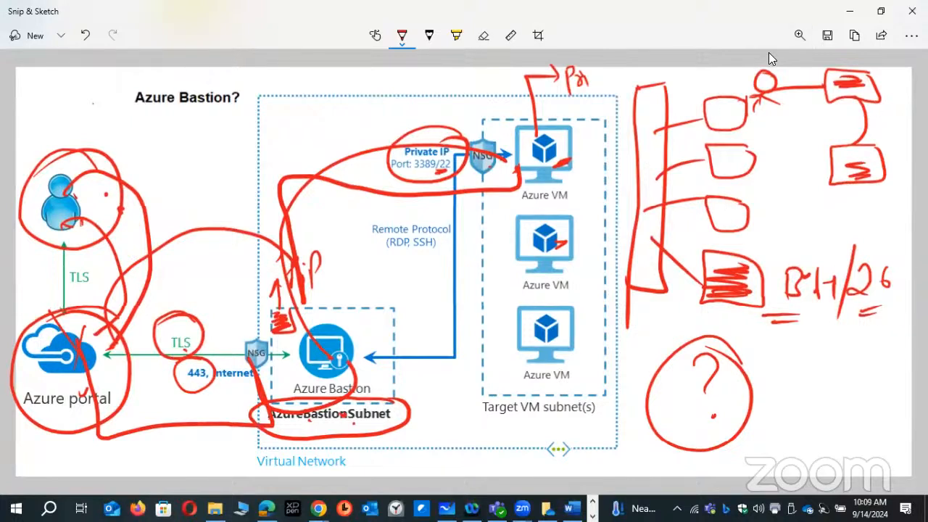
click(790, 146)
click(912, 11)
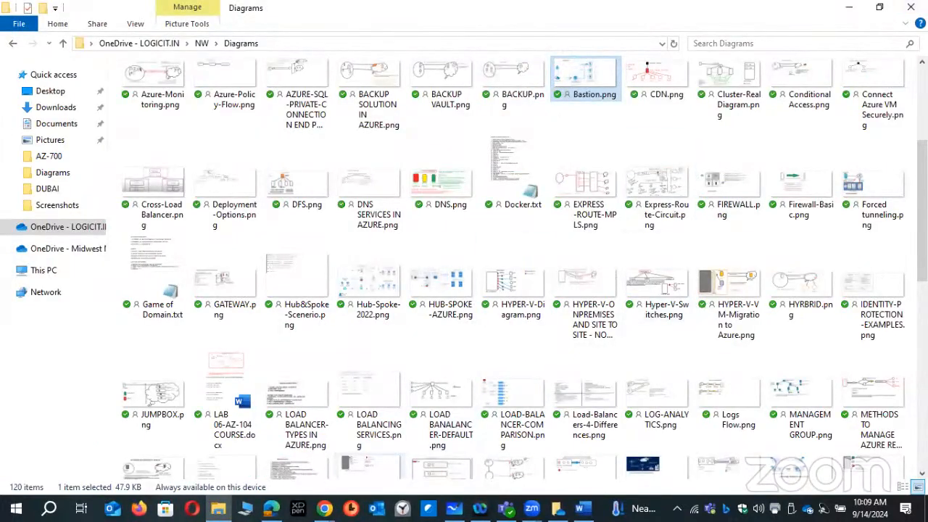
mouse_move(324, 508)
click(248, 470)
click(161, 57)
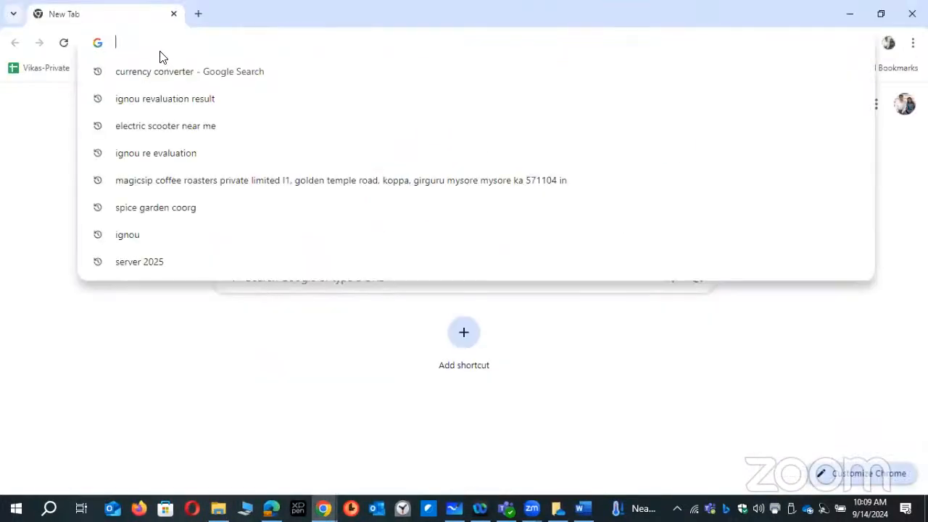
text(Portal.azure.com)
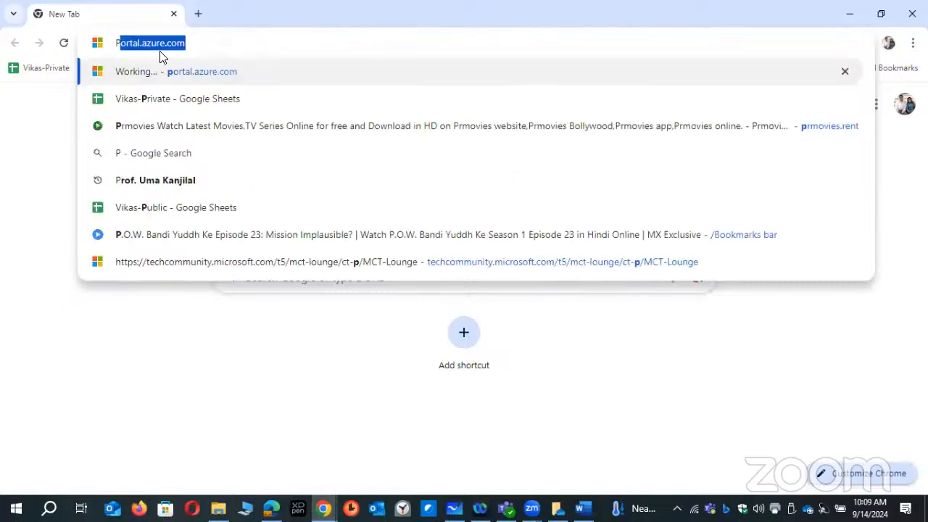
key(Return)
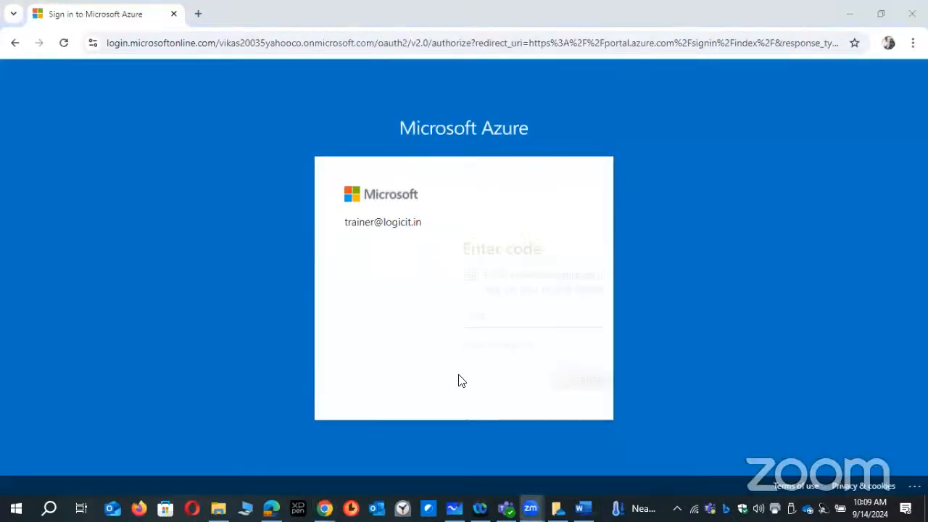
click(450, 384)
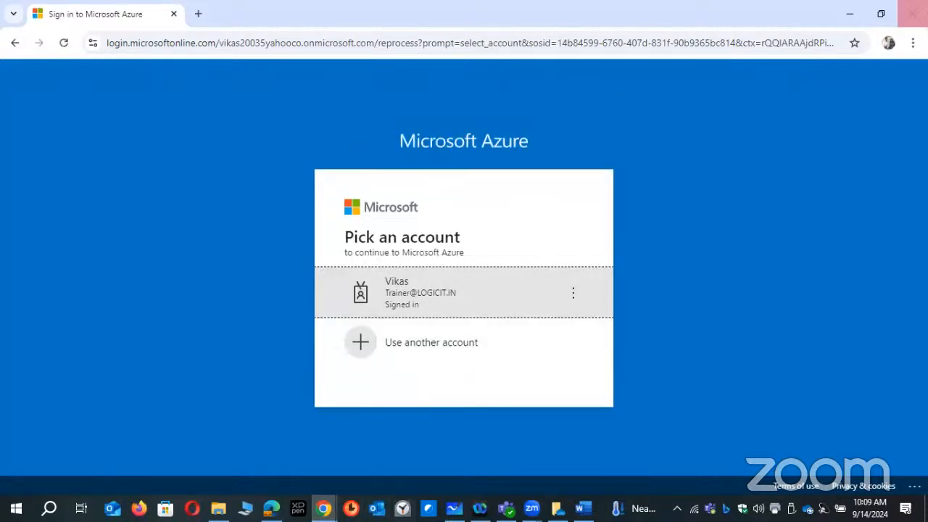
click(912, 13)
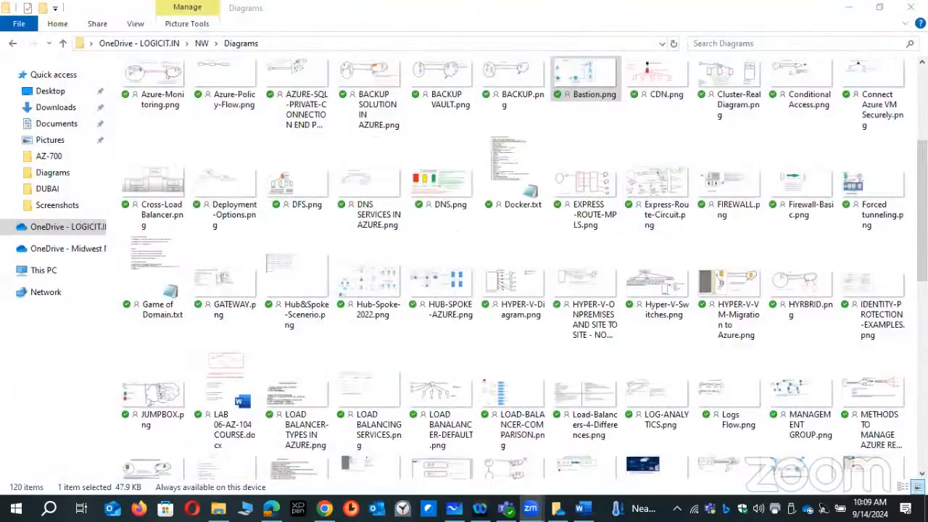
click(298, 508)
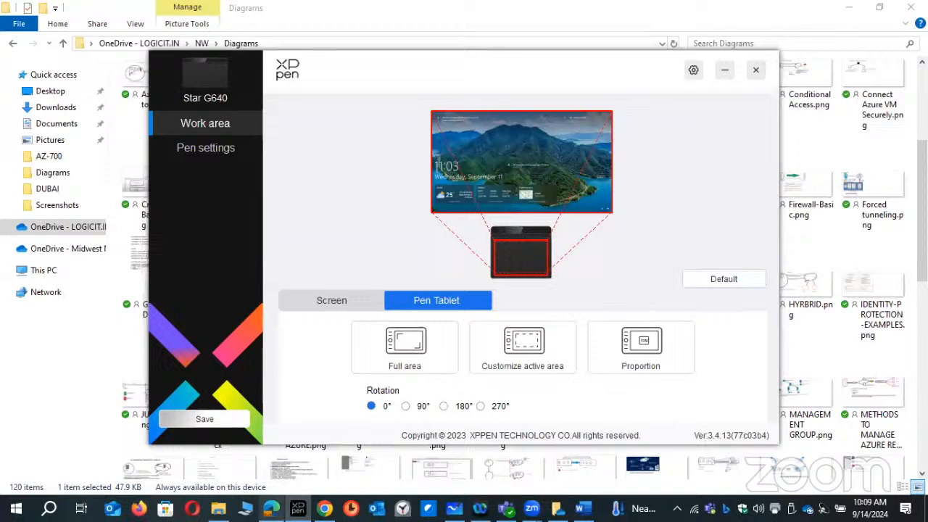
click(755, 70)
- Switch to Microsoft Edge, go to portal.azure.com, cancel the code request and sign in with the other listed account
click(272, 508)
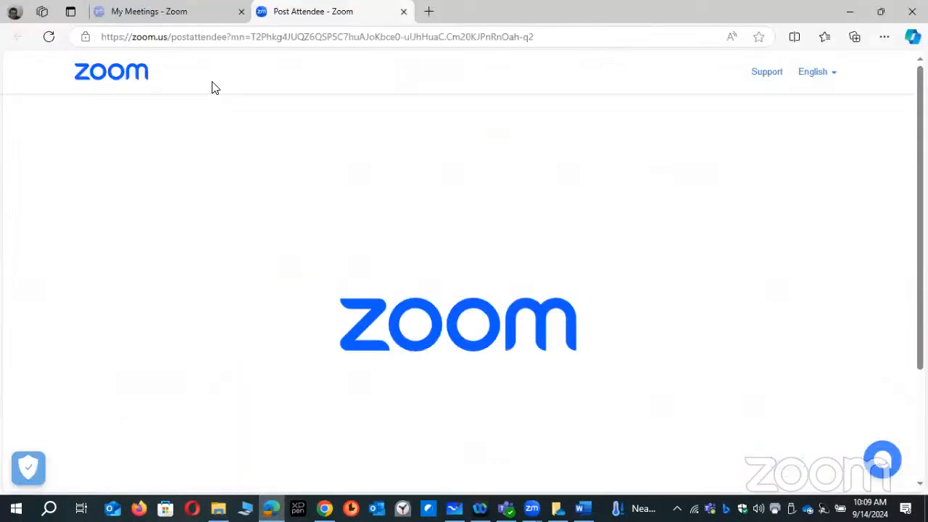
click(204, 36)
text(P)
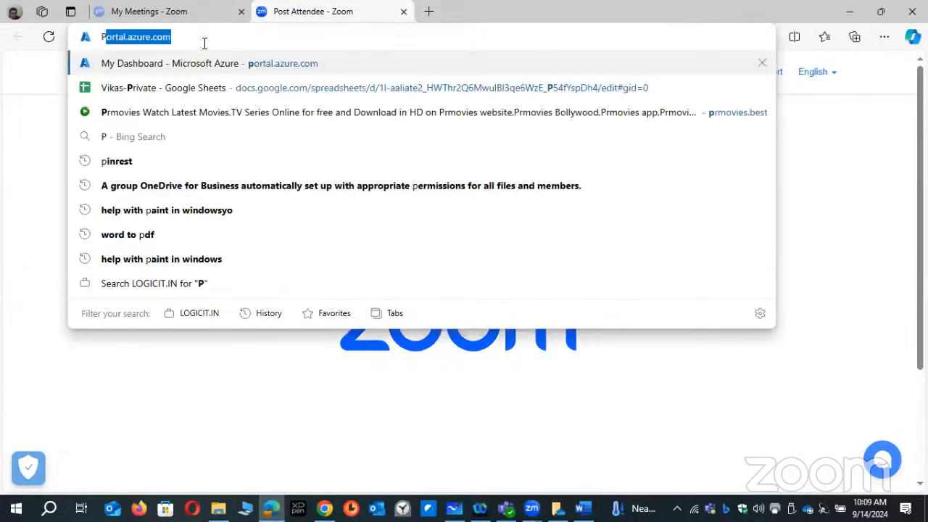
key(Return)
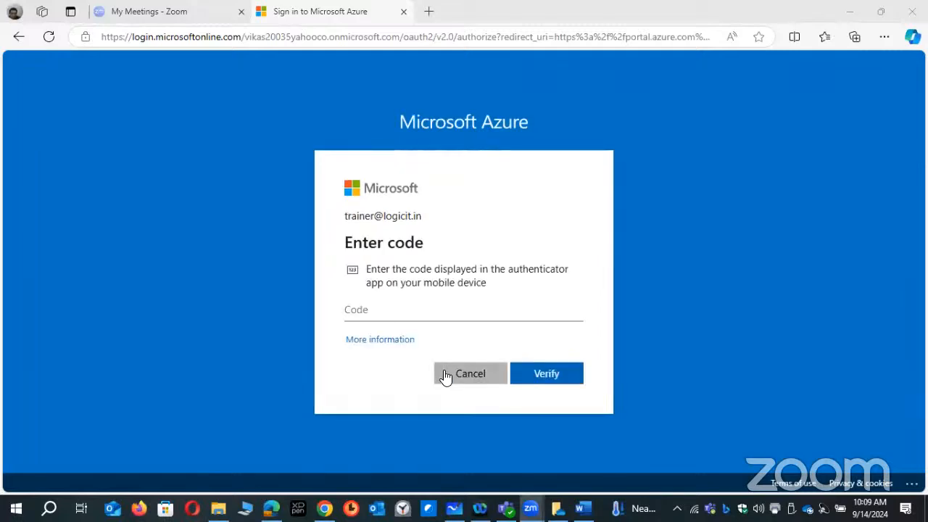
click(444, 373)
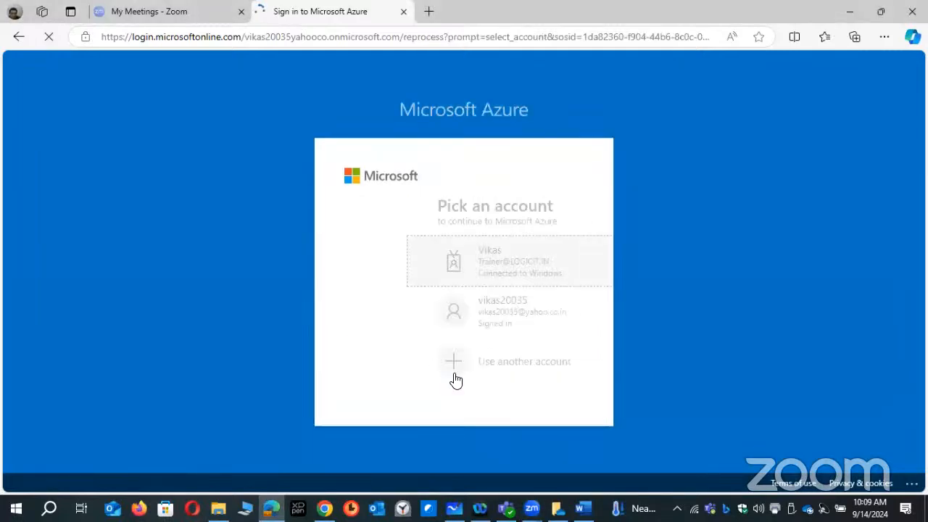
click(427, 313)
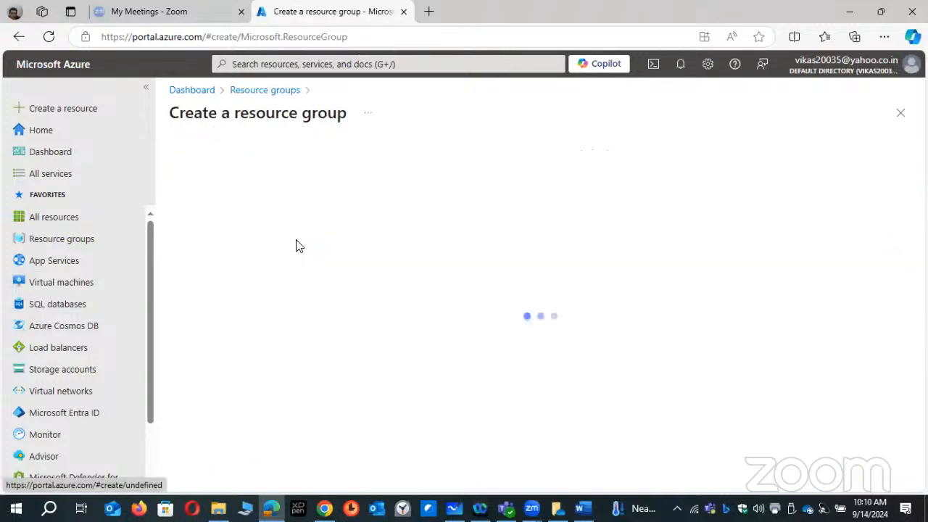
- Create a resource group named RG01-NW-AZ-104 in the East US region
click(406, 290)
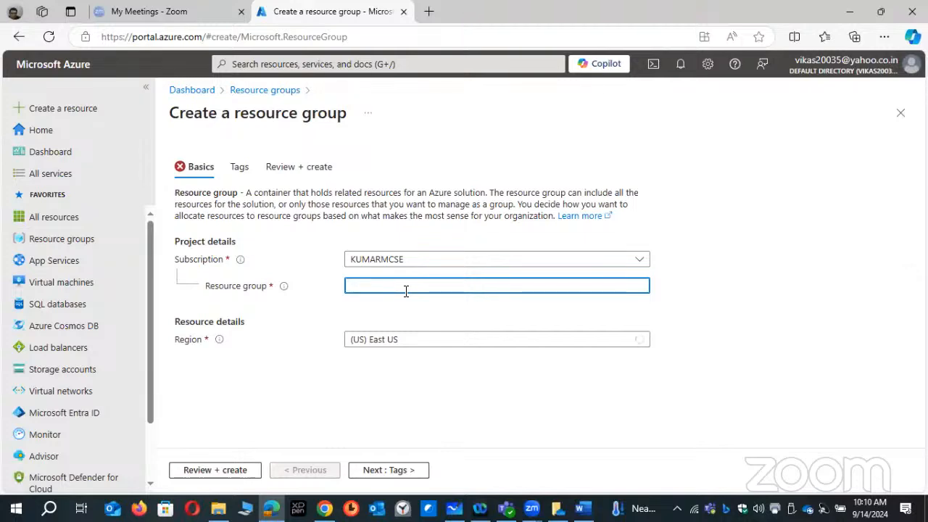
text(RG01-NW-AZ)
text(104)
click(221, 470)
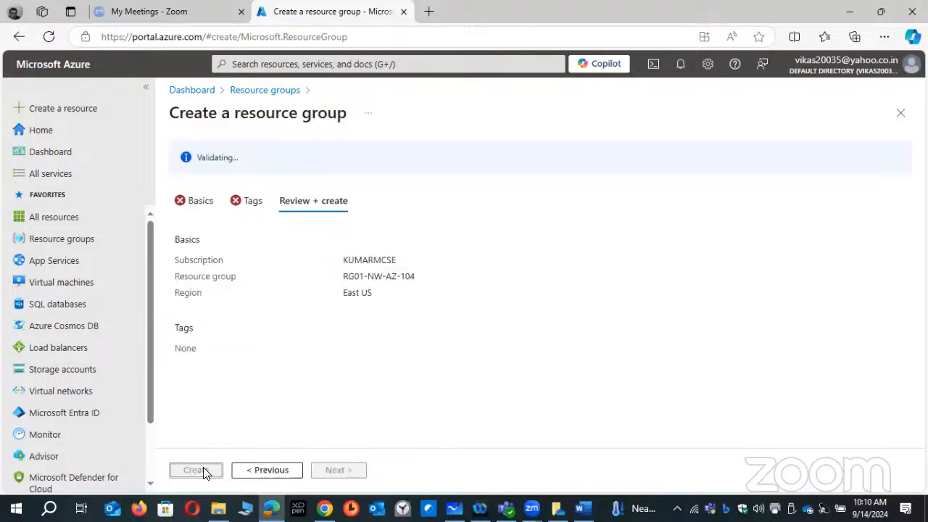
click(204, 470)
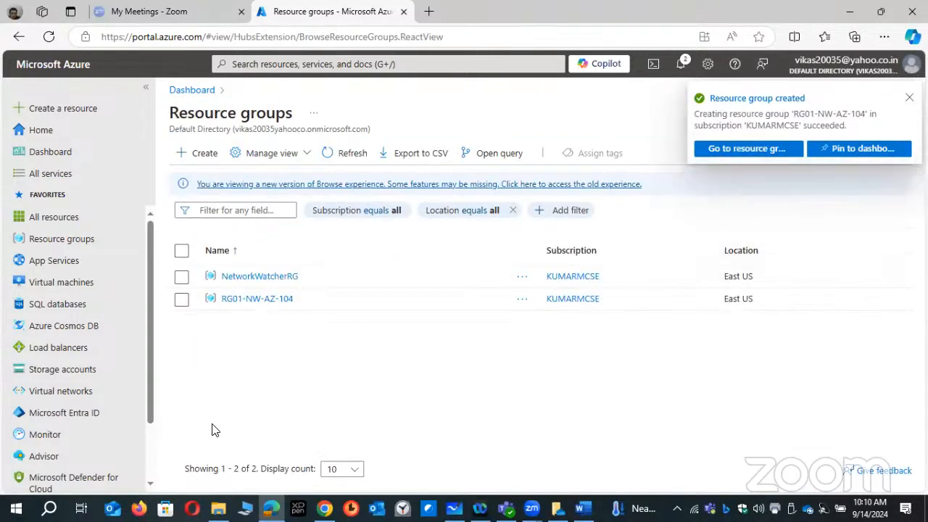
- Start a new virtual network named VNET01 in the resource group RG01-NW-AZ-104
click(67, 392)
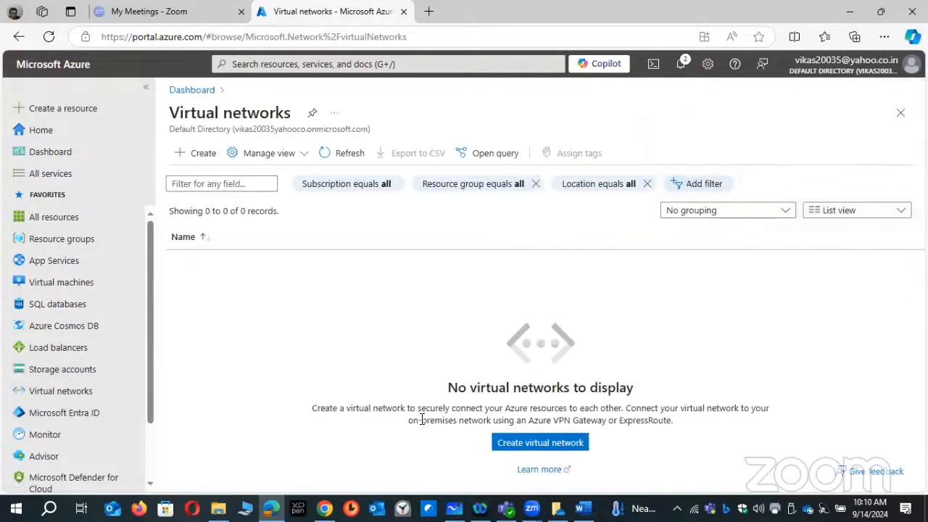
click(540, 442)
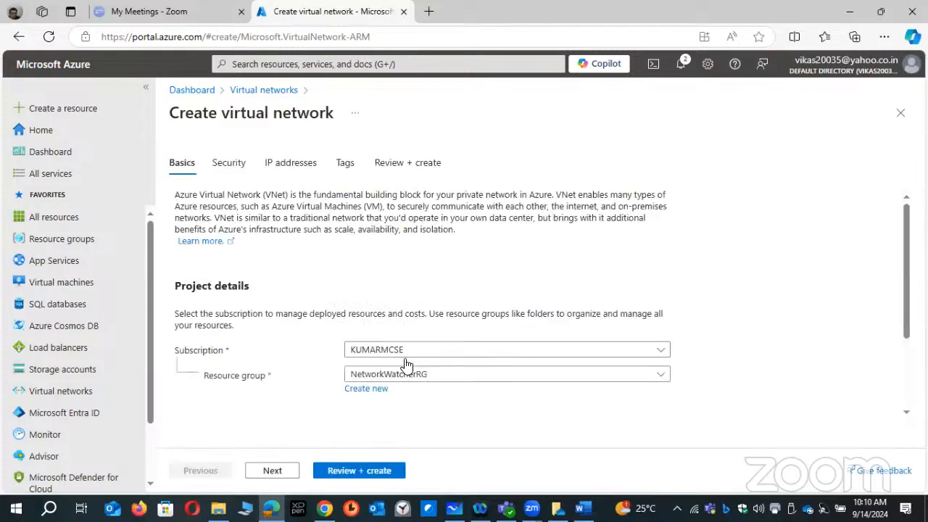
click(406, 377)
click(387, 501)
scroll(403, 319, down, 1)
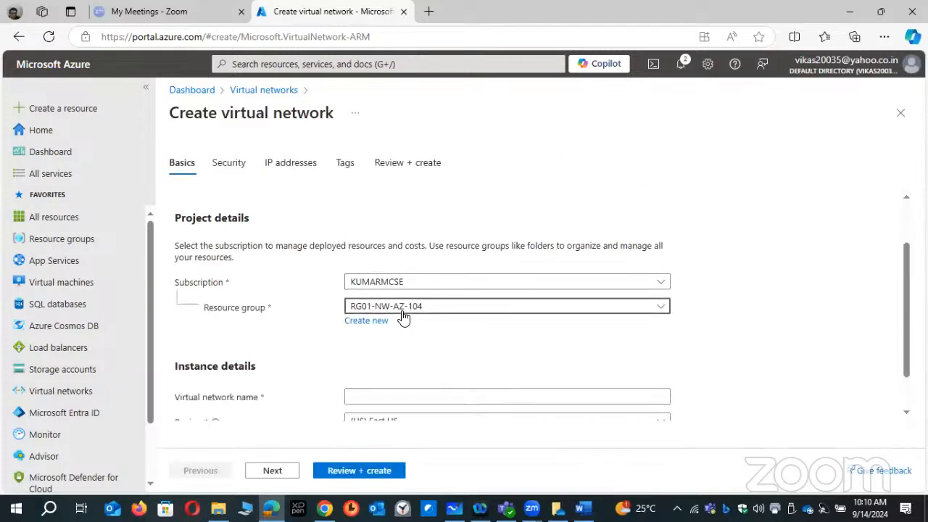
scroll(395, 362, down, 1)
click(379, 348)
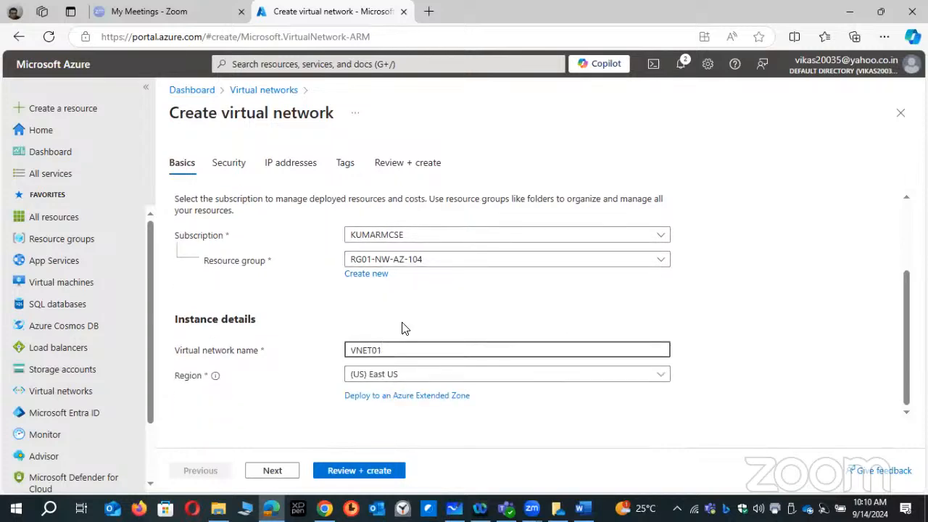
- Advance the virtual network setup past the security options to the IP address settings, keeping encryption and Azure Bastion disabled
click(273, 473)
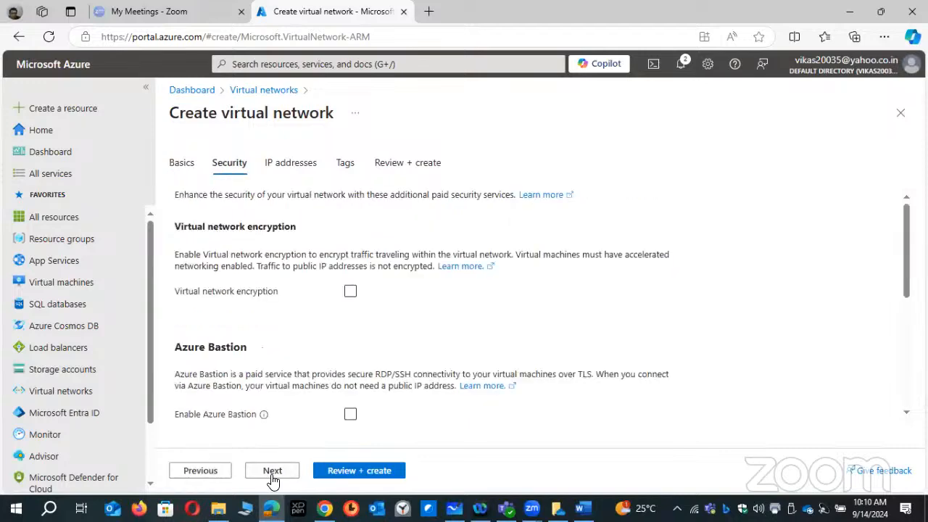
scroll(261, 373, down, 2)
click(265, 471)
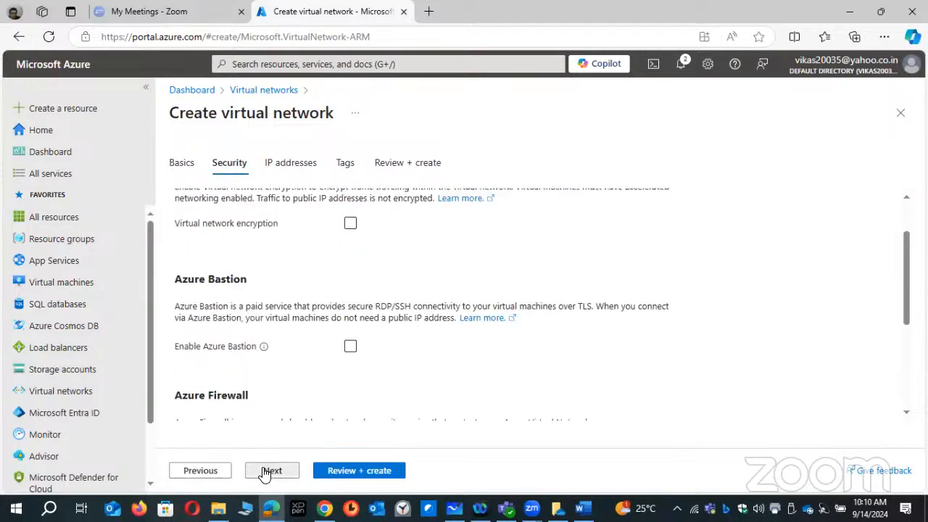
click(263, 274)
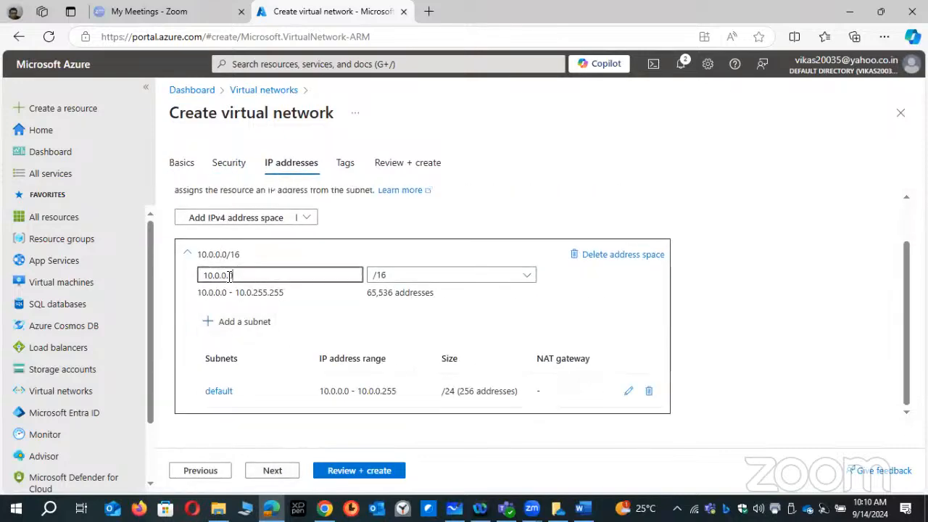
double_click(263, 274)
- Try a /8 size for the 10.0.0.0 address space, and set it back to /16
click(488, 283)
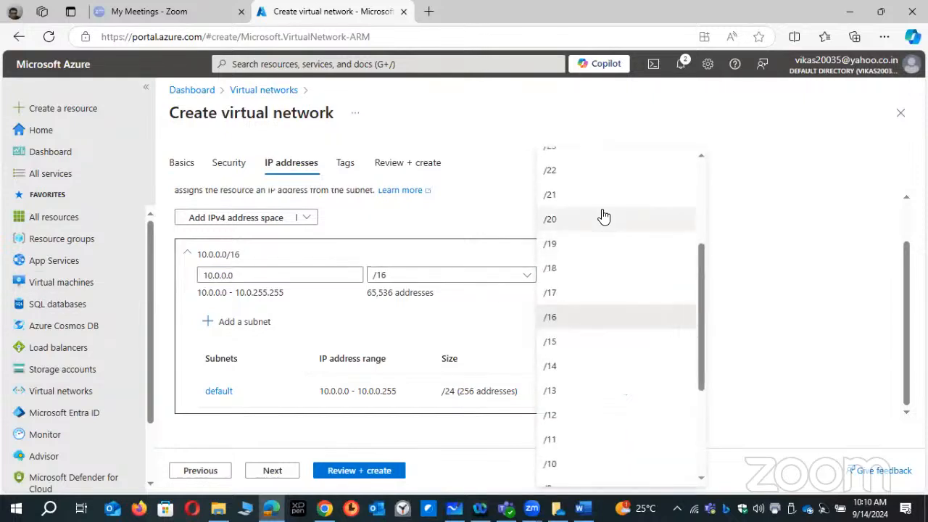
scroll(568, 420, down, 1)
scroll(568, 421, down, 1)
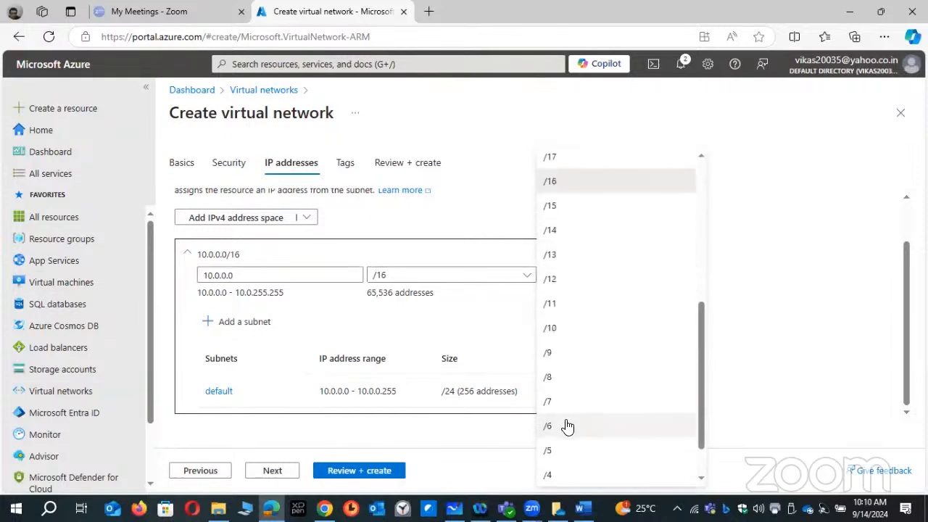
click(558, 375)
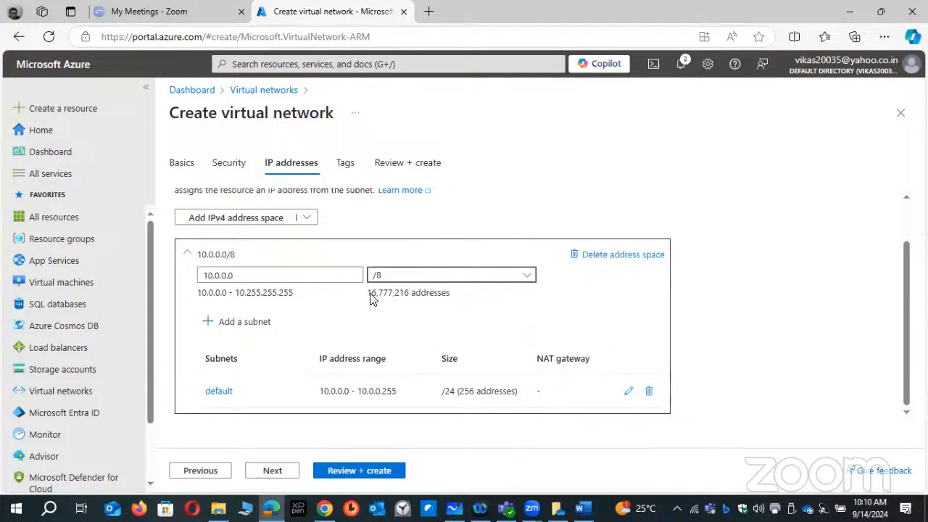
drag(368, 294, 427, 292)
click(467, 278)
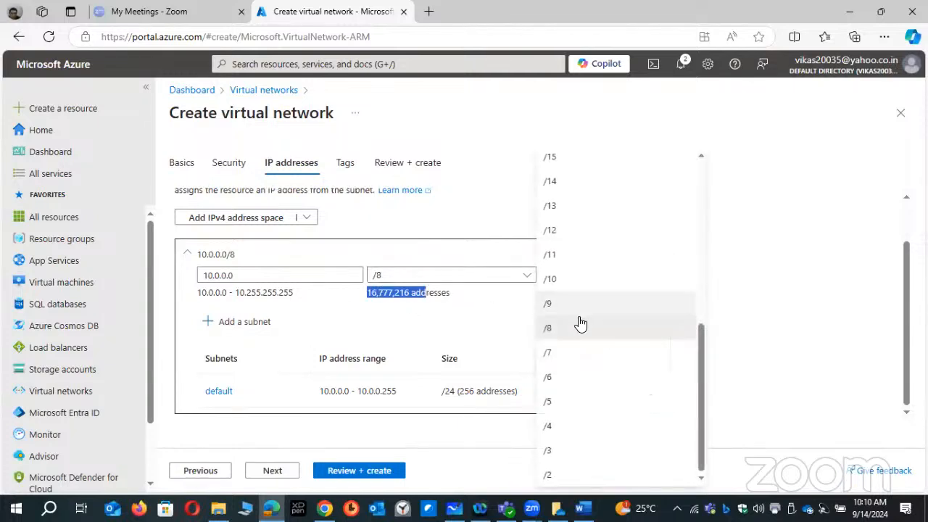
scroll(562, 189, up, 3)
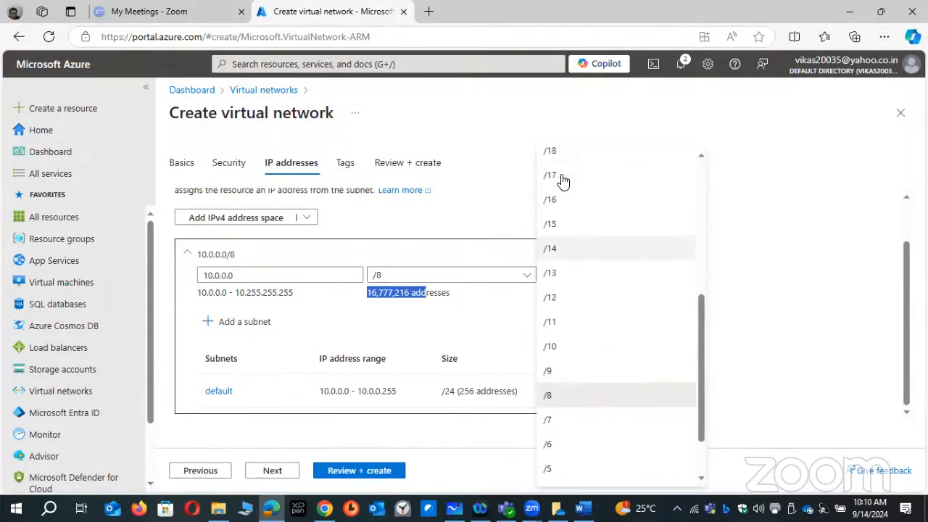
click(568, 206)
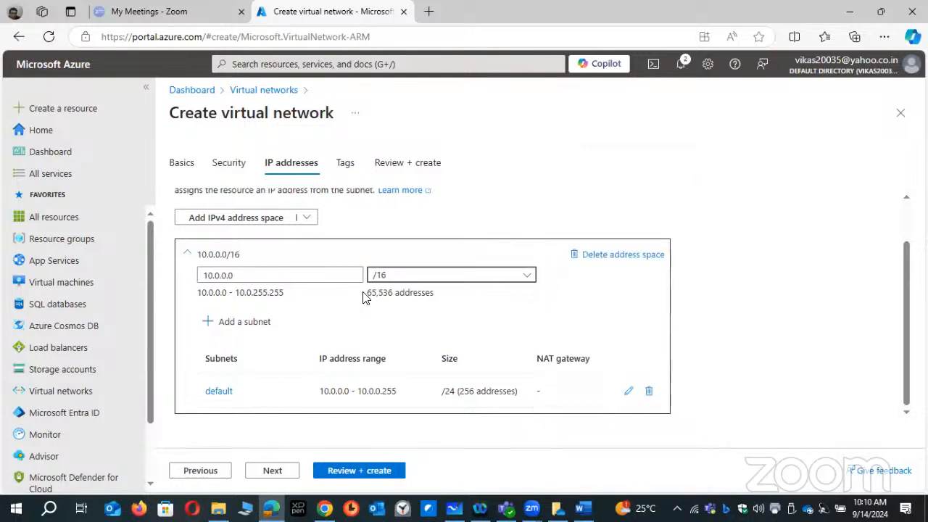
click(251, 278)
key(ctrl+a)
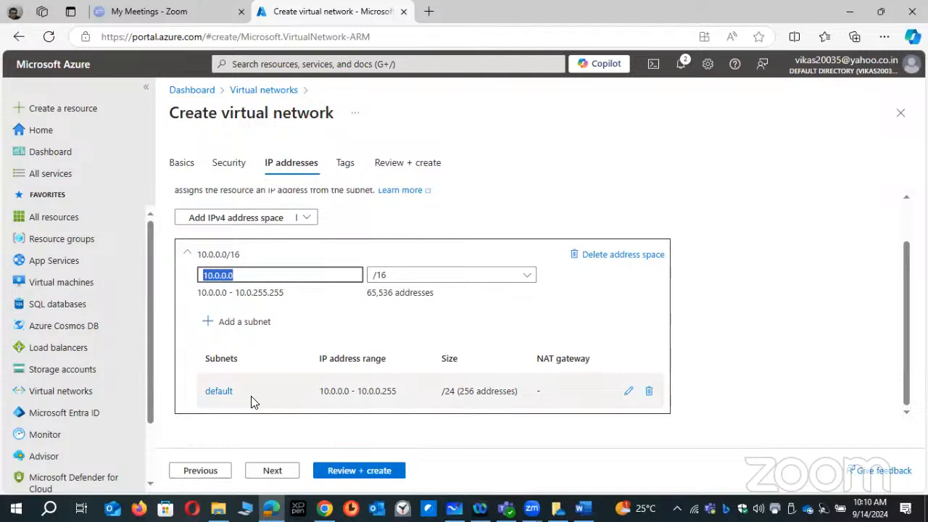
- Delete the default subnet and add a subnet named S01-JUMPBOX with the Default purpose
click(650, 392)
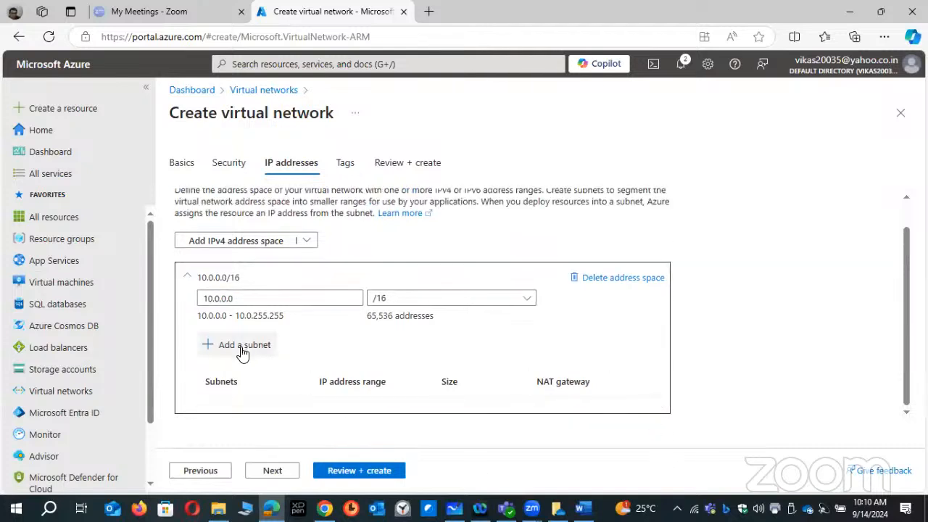
click(242, 350)
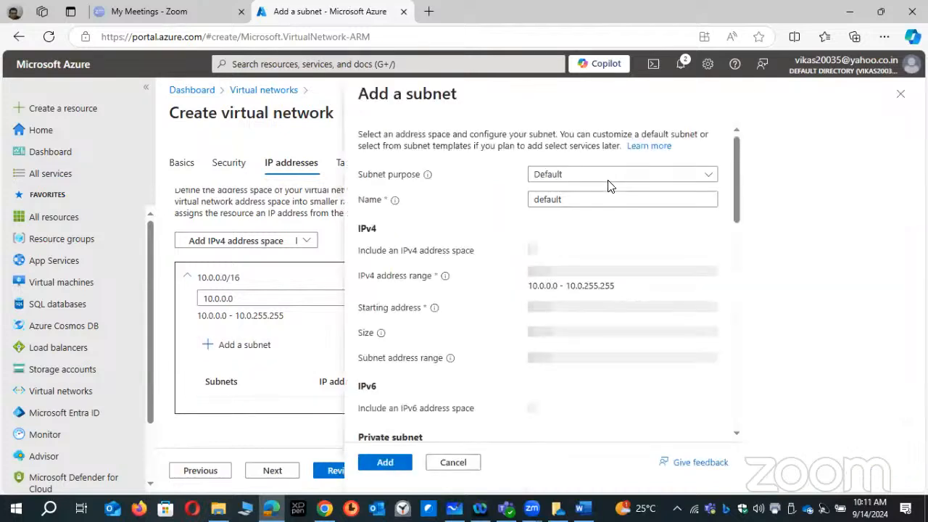
click(612, 175)
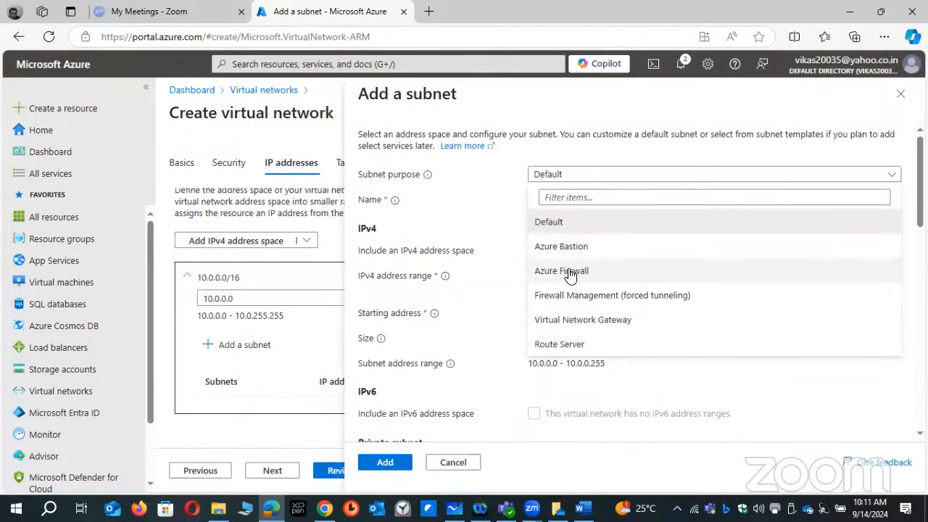
click(584, 180)
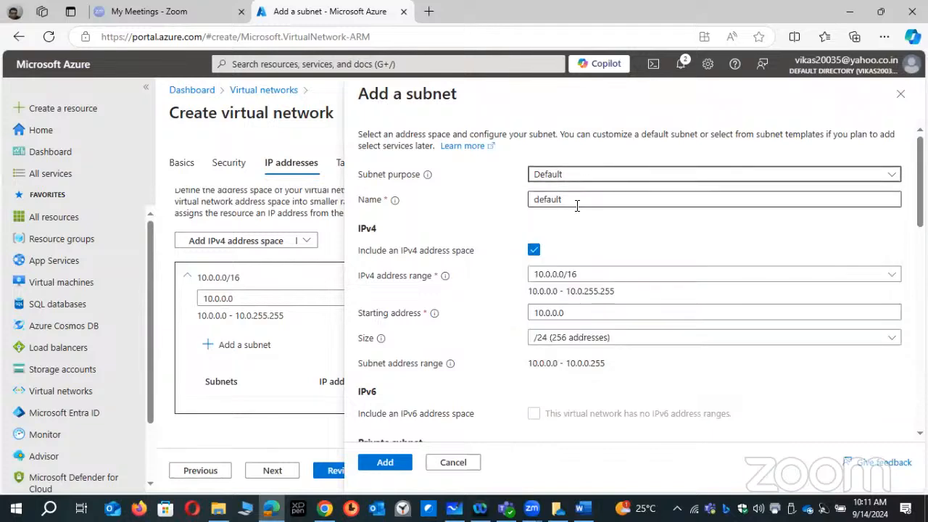
drag(577, 206, 447, 207)
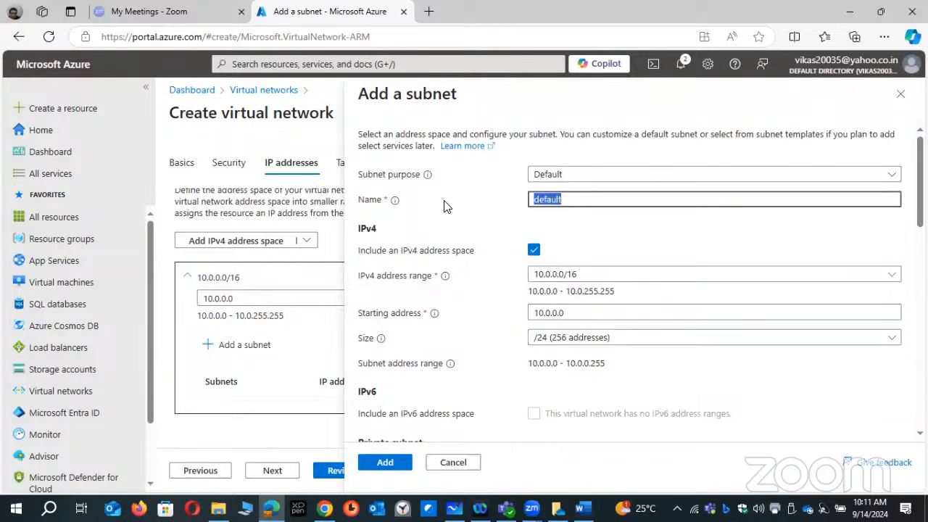
text(S01-JU)
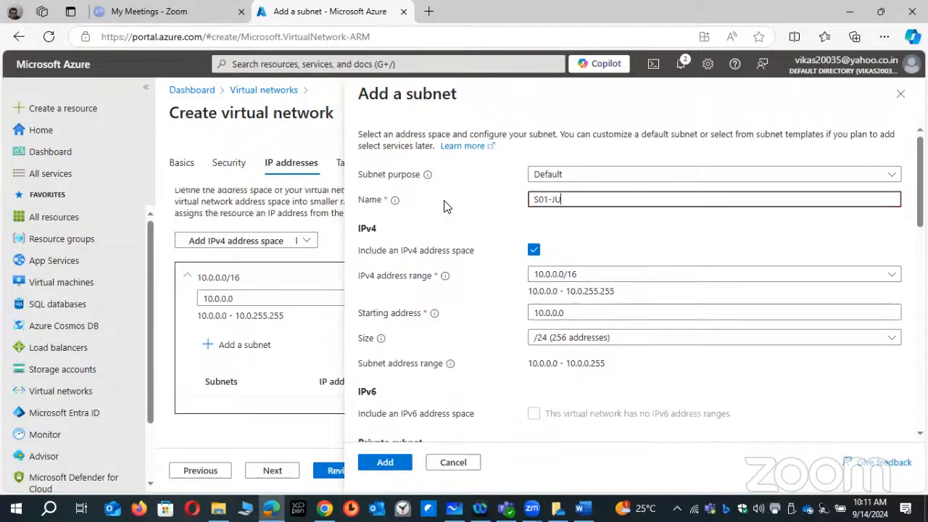
text(MPBOX)
click(391, 464)
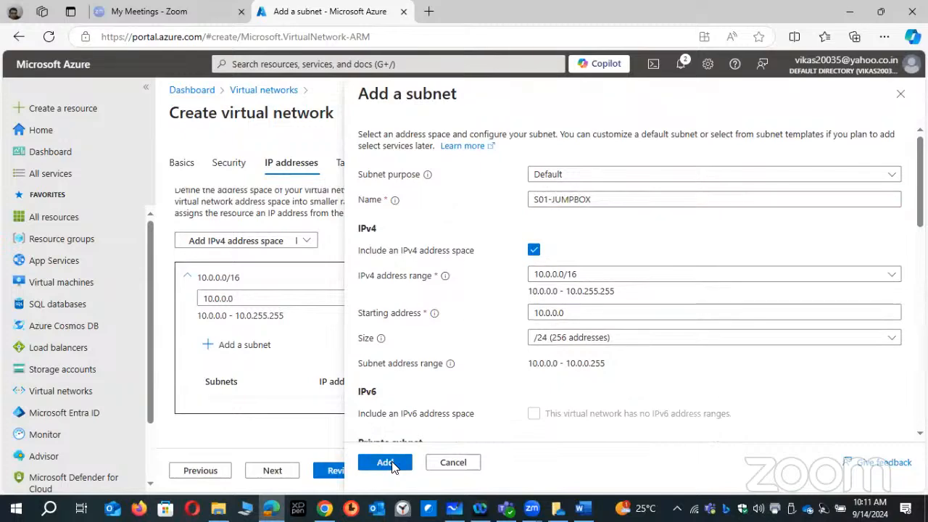
- Add a second subnet named S02-WEB to the 10.0.0.0/16 address space
scroll(314, 352, down, 1)
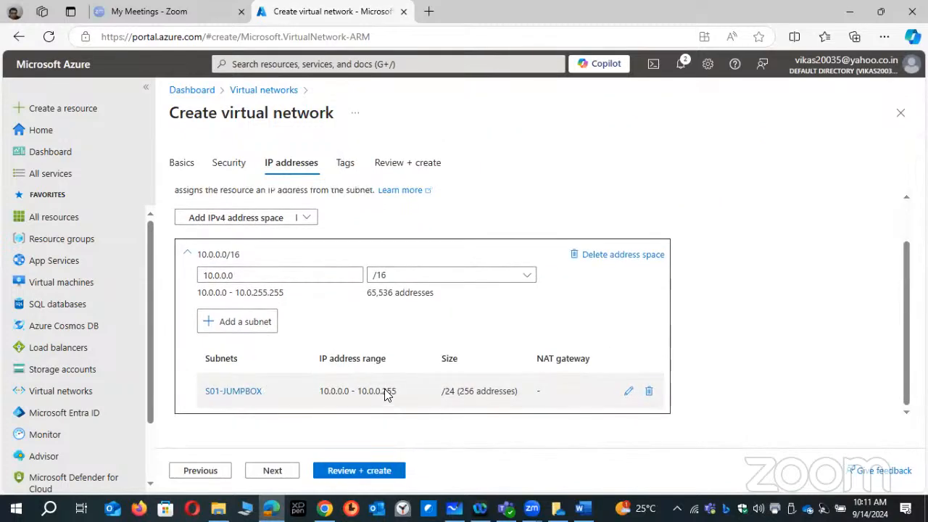
click(250, 327)
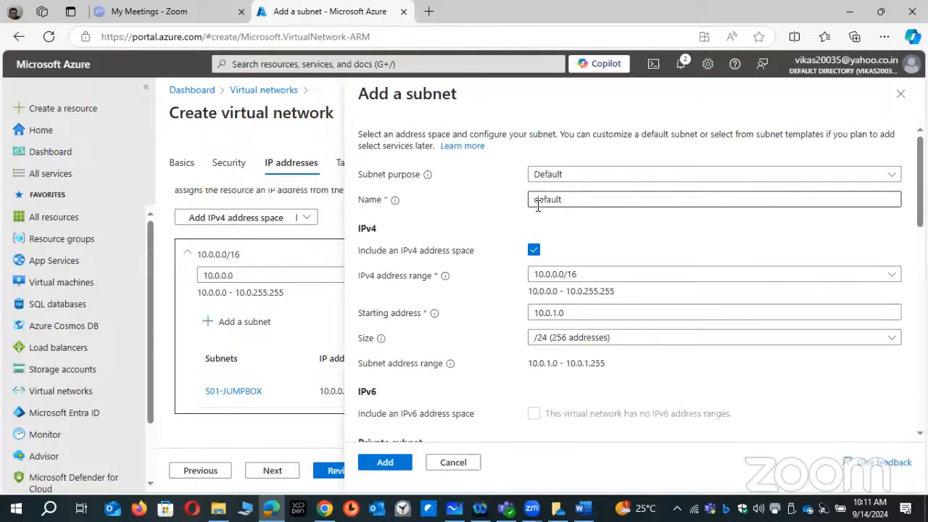
drag(584, 201, 396, 199)
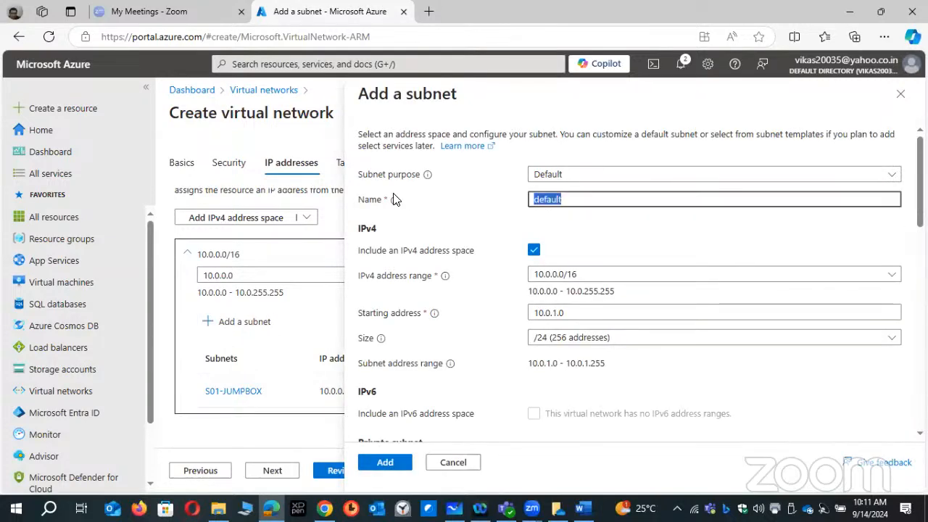
text(S02-WEB)
click(388, 461)
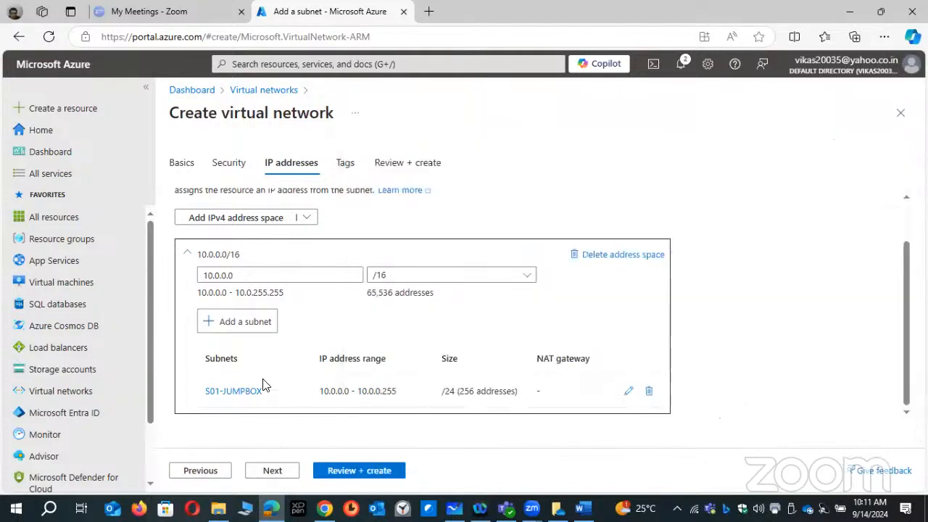
- Start another subnet with the Azure Bastion purpose, highlight its preset name and cancel the subnet
scroll(298, 378, down, 1)
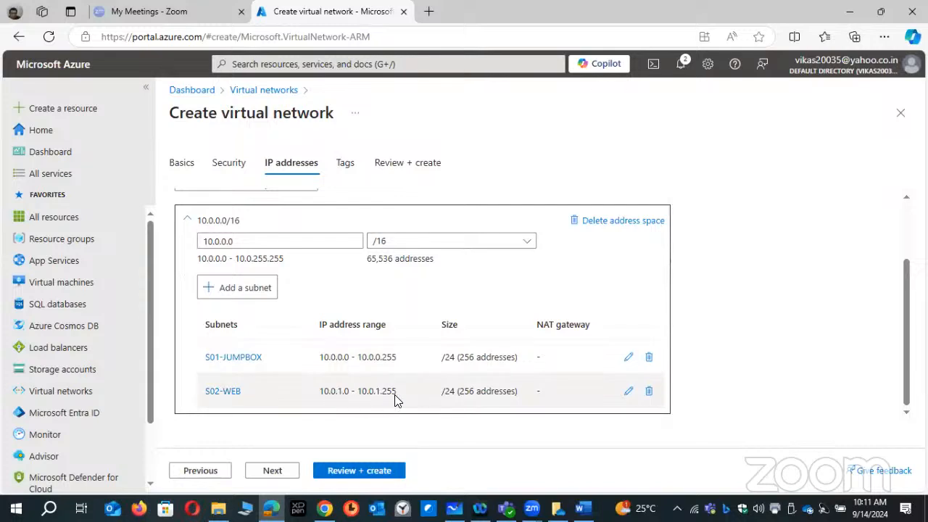
click(245, 290)
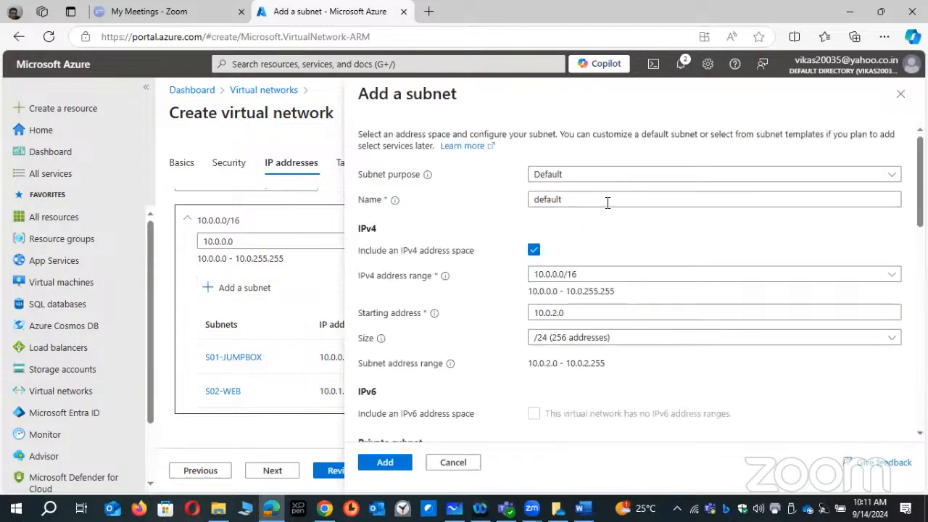
click(811, 199)
click(841, 177)
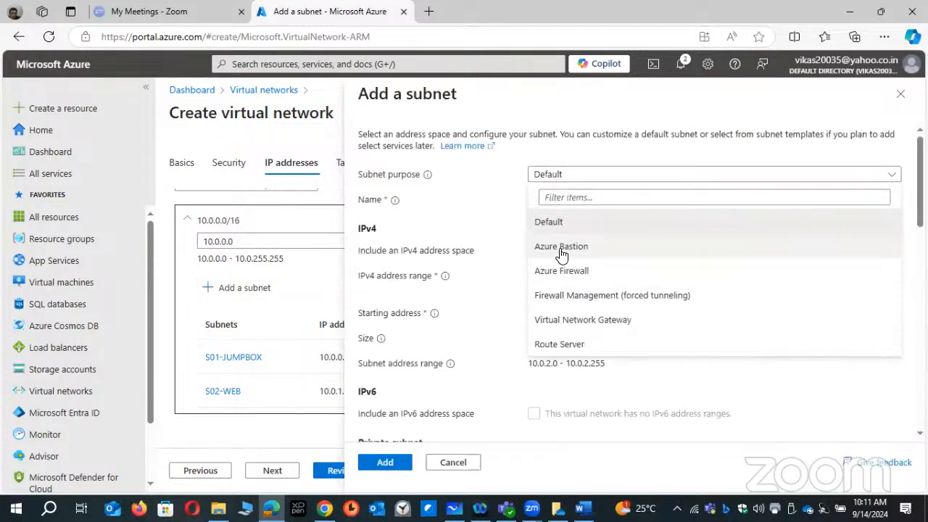
click(563, 248)
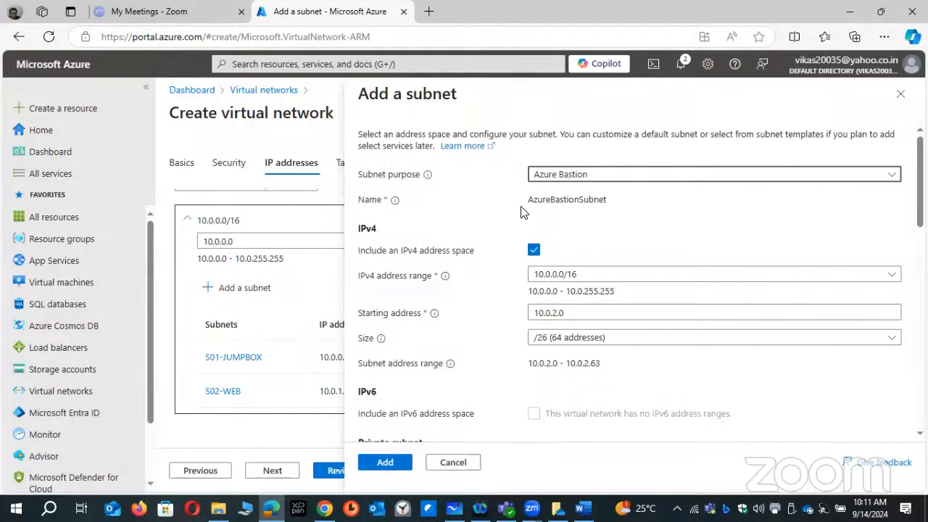
drag(529, 203, 607, 209)
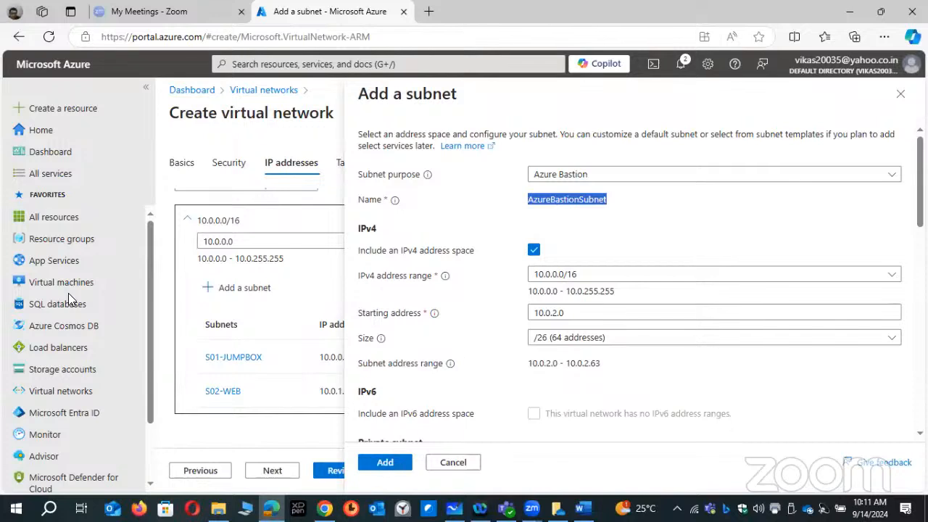
click(453, 462)
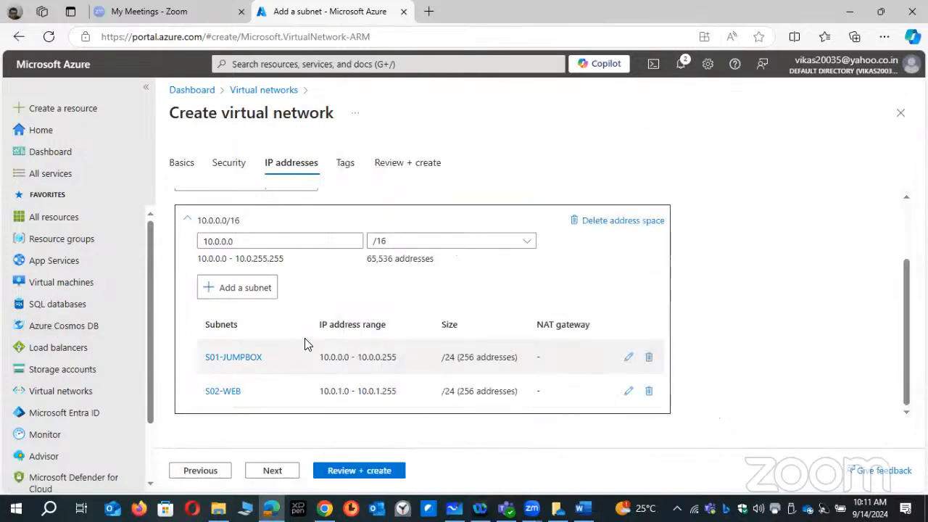
- Review the configuration and create the virtual network VNET01
click(380, 470)
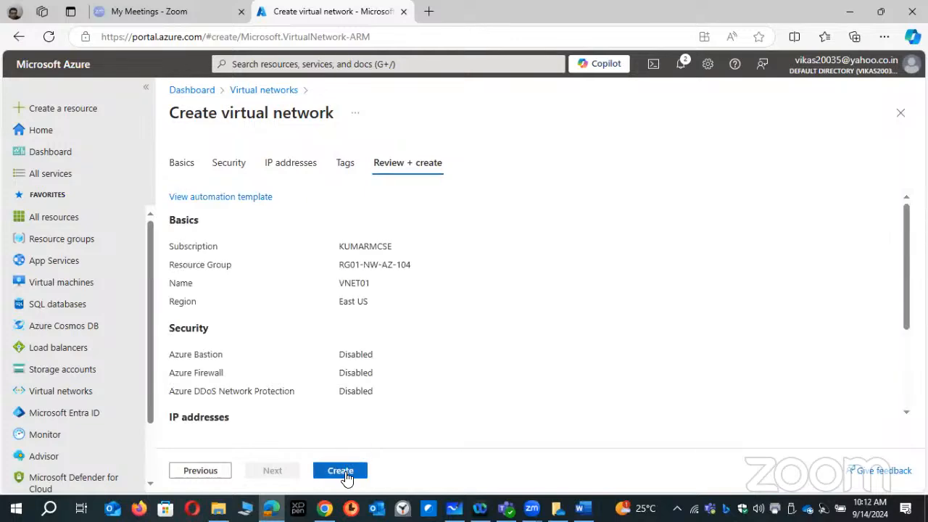
click(344, 471)
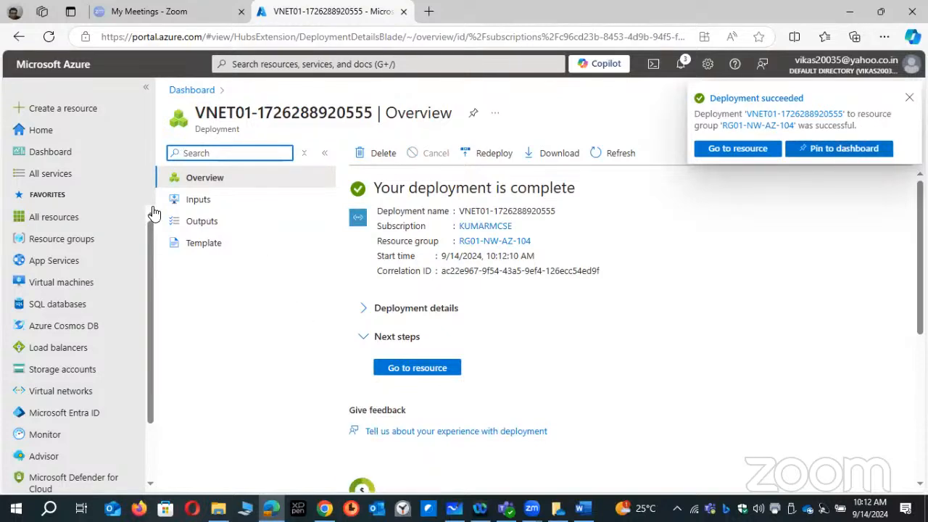
- Start a new virtual machine named VM01-JP in the resource group RG01-NW-AZ-104
click(69, 114)
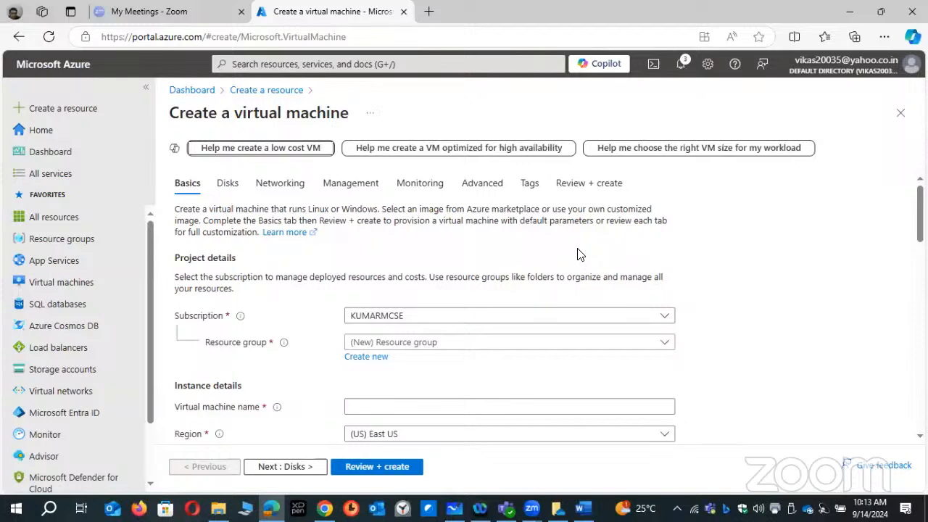
click(451, 341)
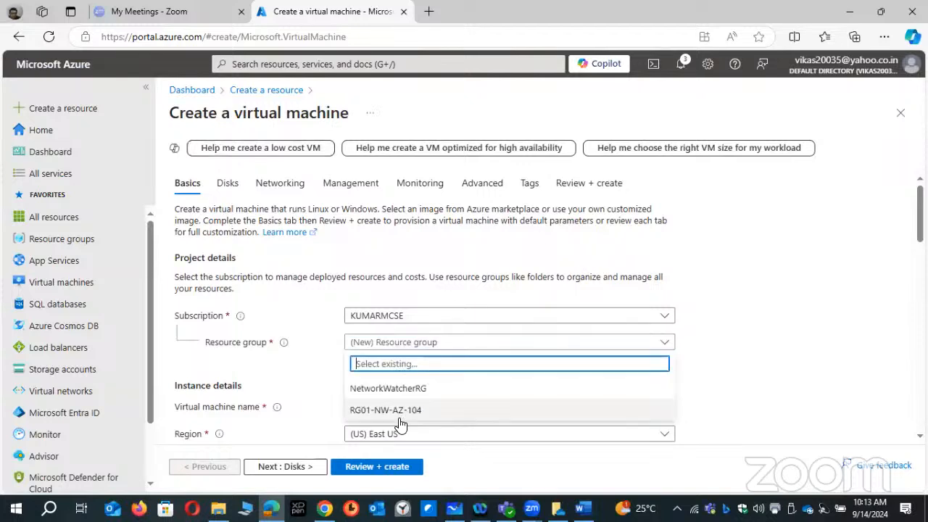
scroll(392, 348, down, 2)
click(355, 267)
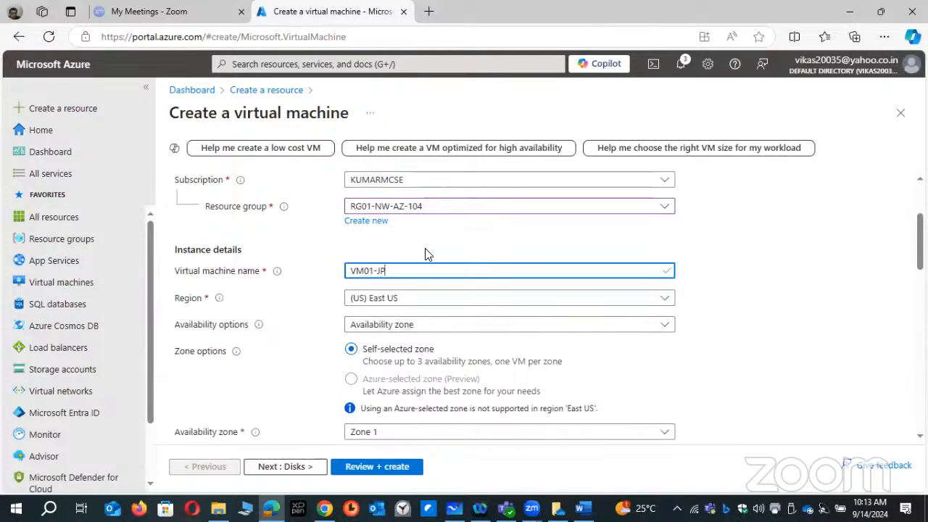
scroll(428, 254, down, 1)
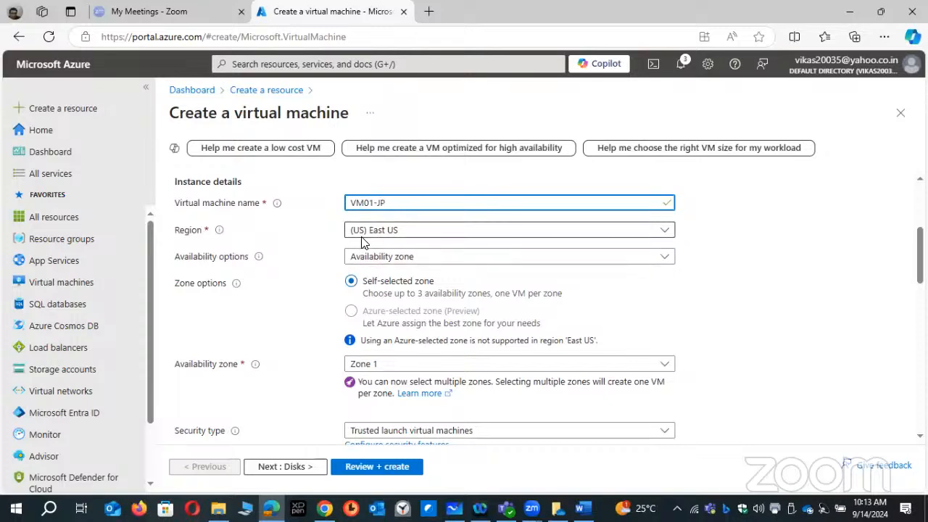
scroll(374, 303, down, 1)
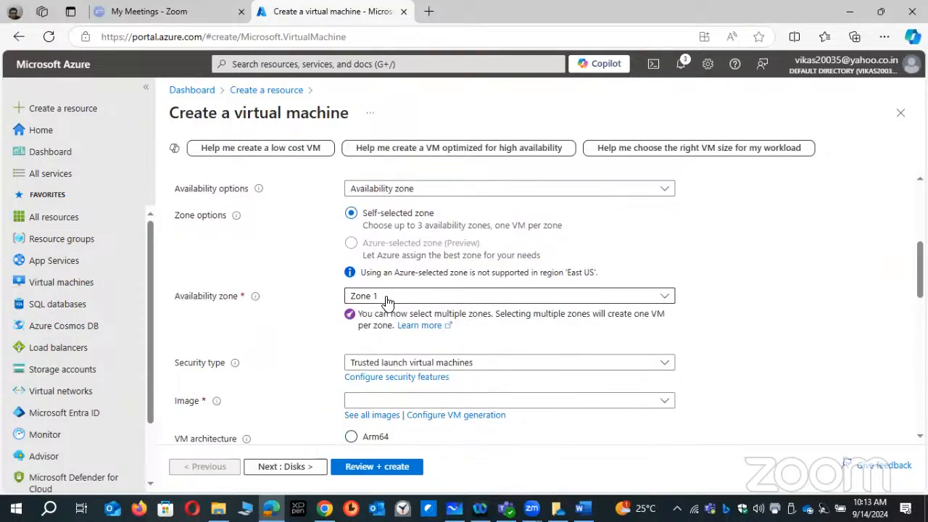
scroll(500, 336, down, 1)
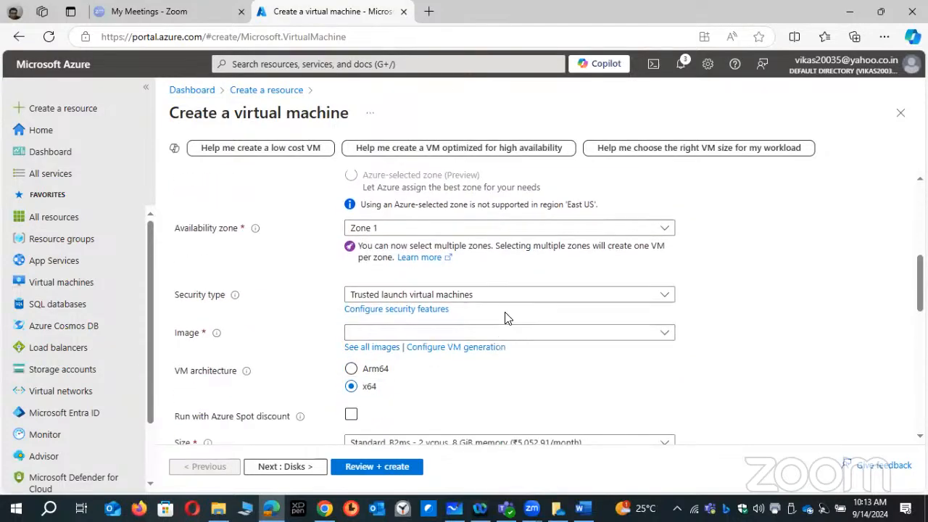
- Set the virtual machine's image to Windows 11 Enterprise N, version 21H2 - x64 Gen2
scroll(509, 330, down, 1)
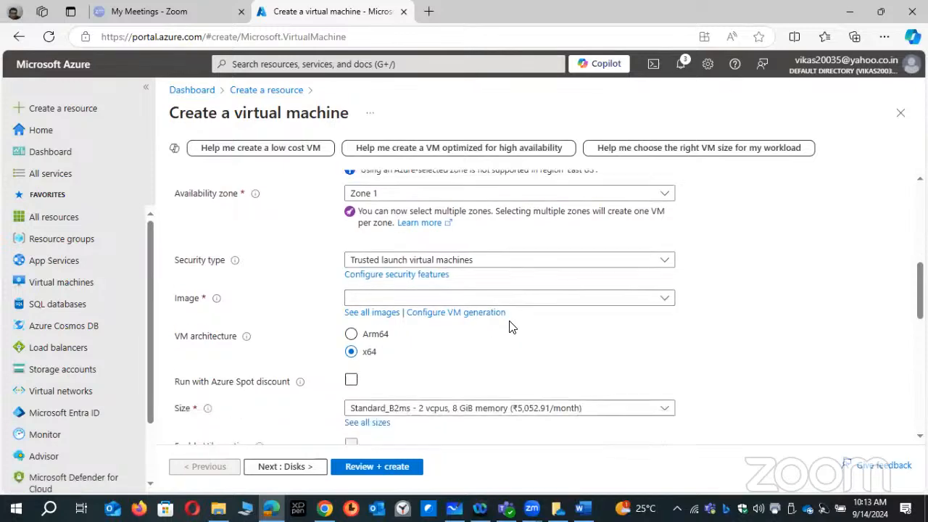
click(546, 265)
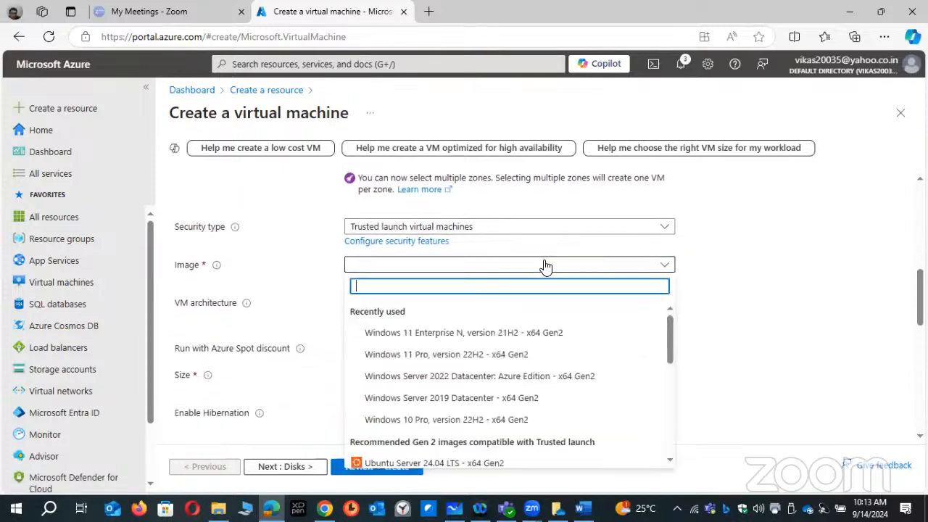
click(533, 333)
- Enter the administrator account's username and password for VM01-JP and confirm the password
scroll(477, 321, down, 1)
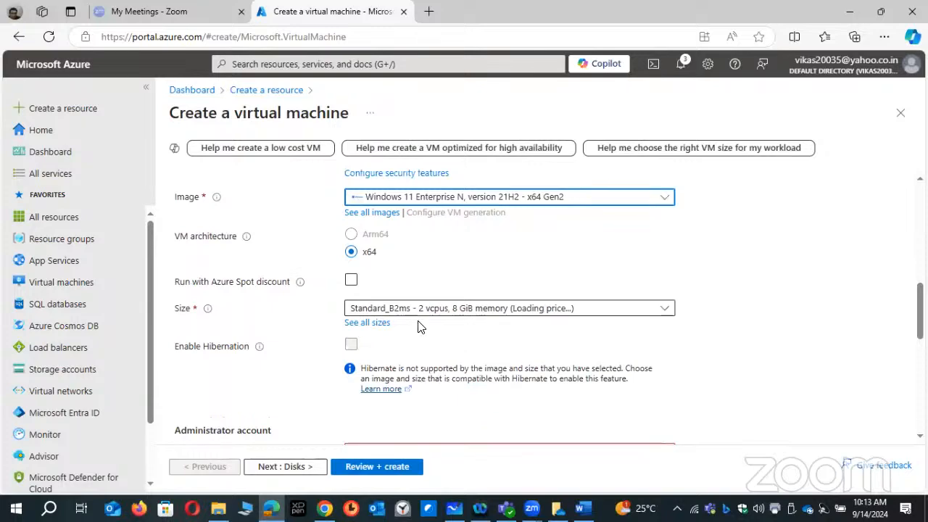
scroll(422, 325, down, 3)
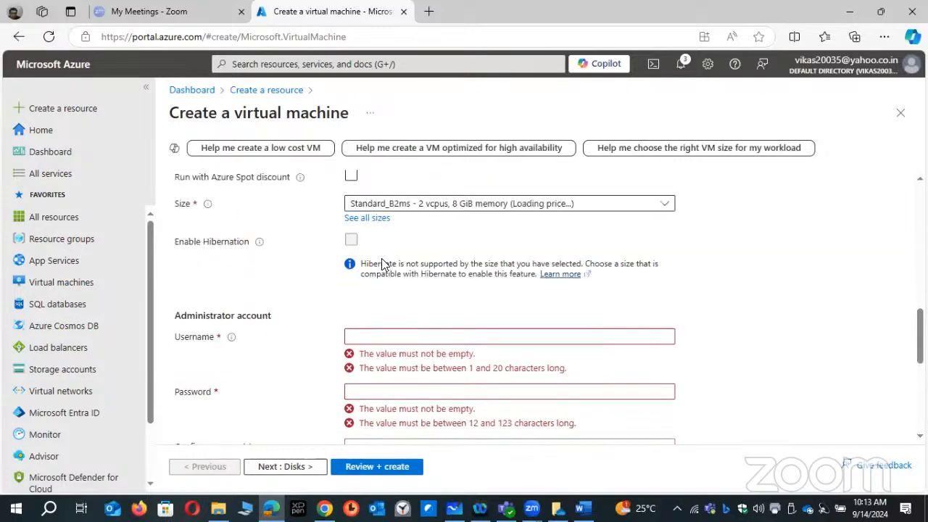
click(377, 333)
text(kumar)
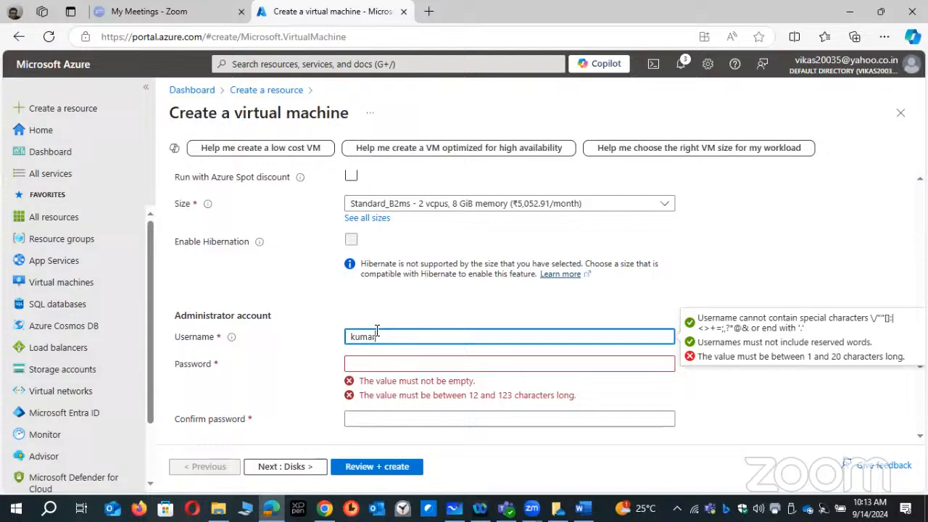
key(Tab)
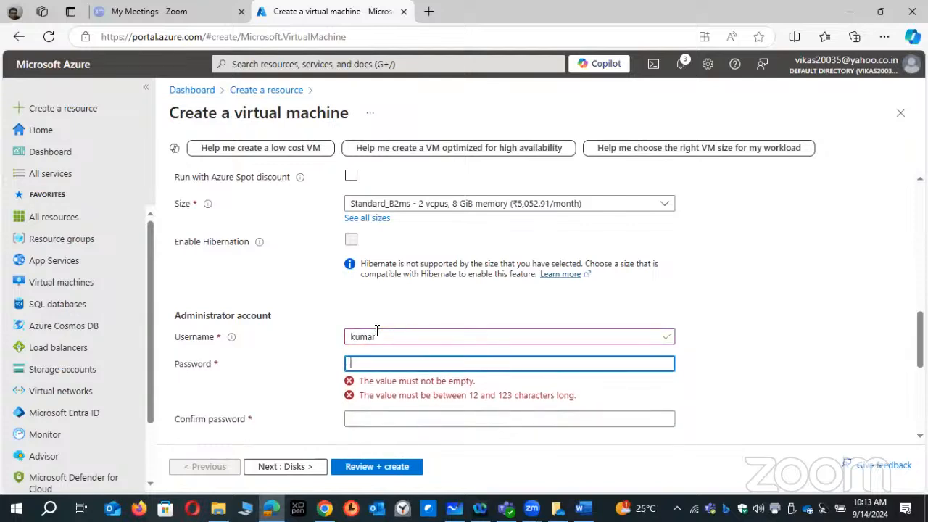
text(••••••••••)
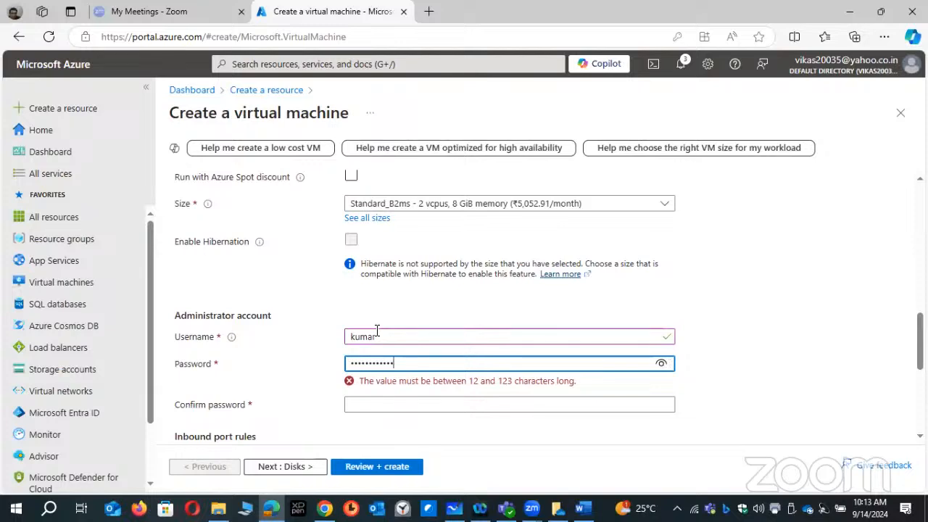
key(Tab)
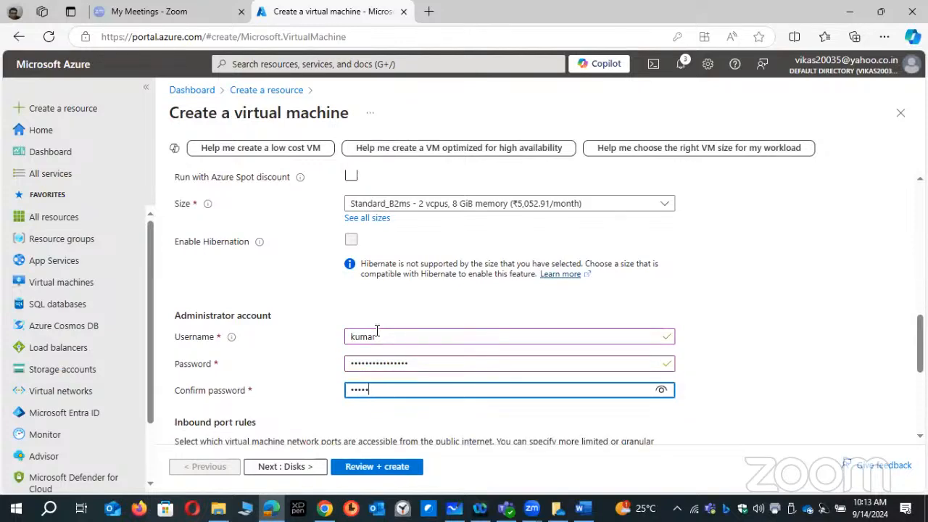
text(••••••••••)
- Confirm having an eligible Windows 10/11 license with multi-tenant hosting rights in the licensing section of the basic settings
scroll(352, 404, down, 2)
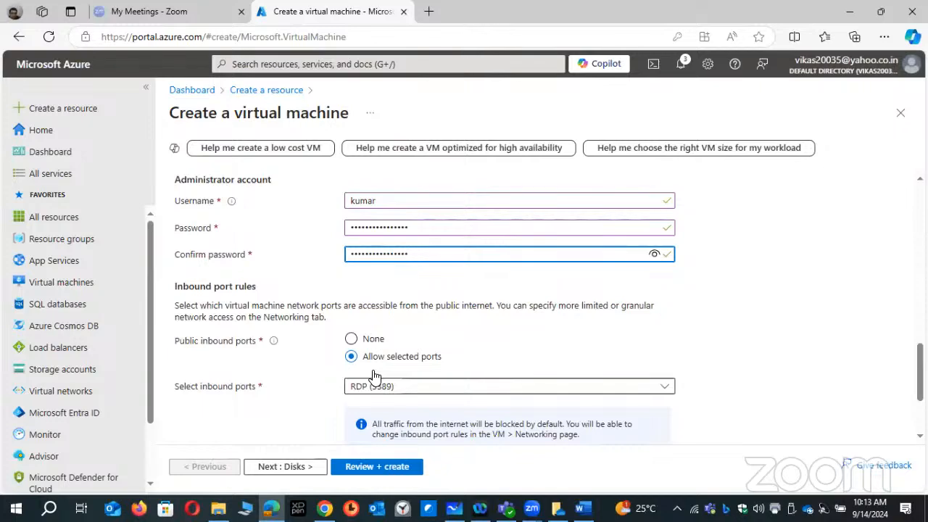
click(309, 469)
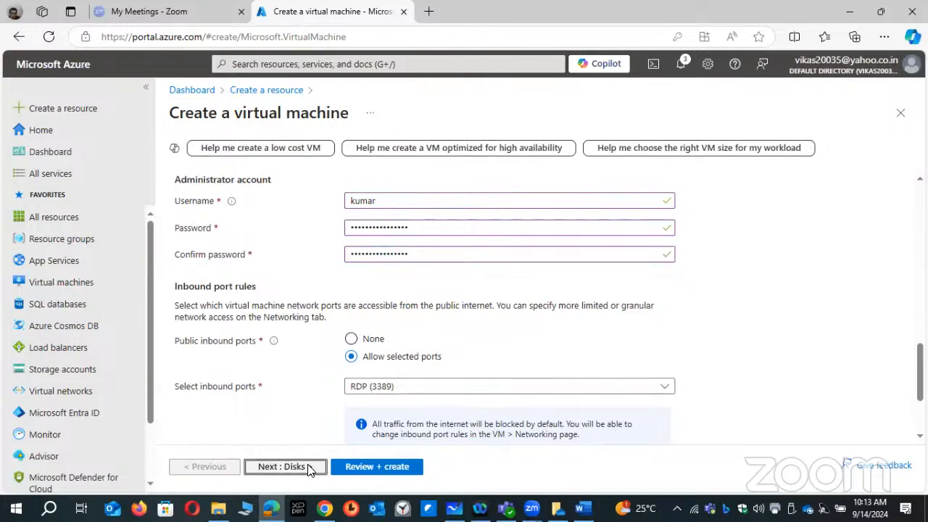
click(207, 468)
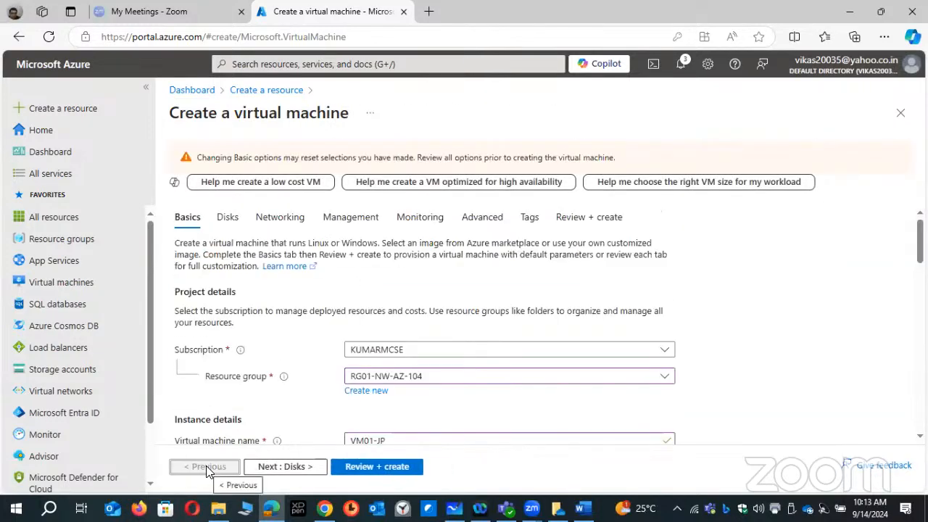
scroll(226, 358, down, 10)
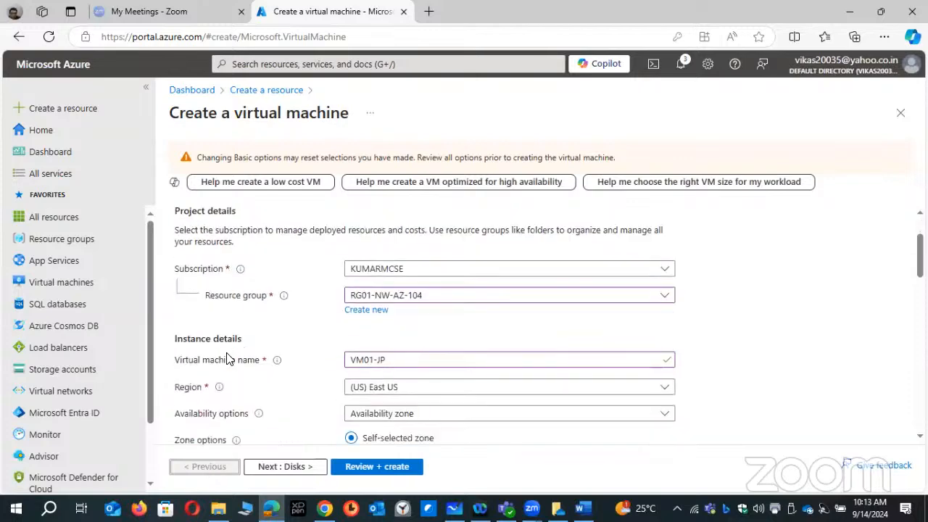
scroll(226, 358, down, 3)
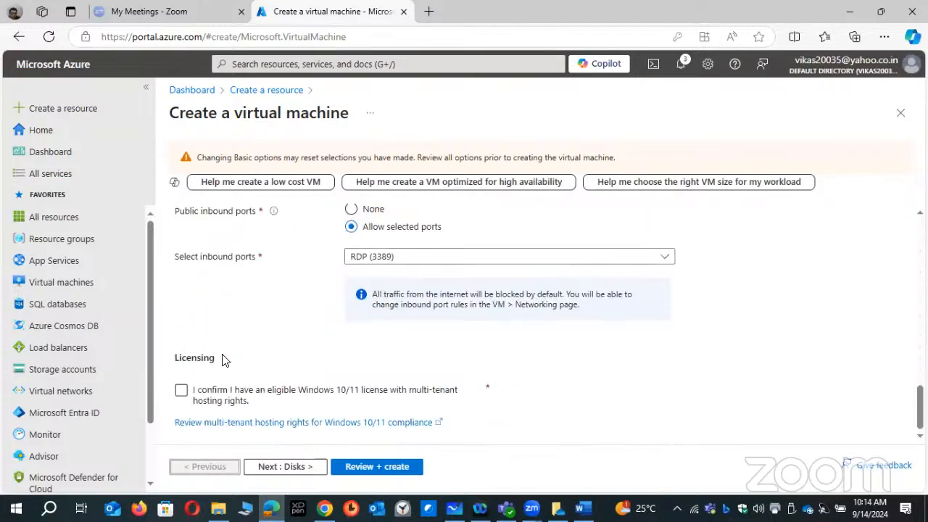
click(181, 390)
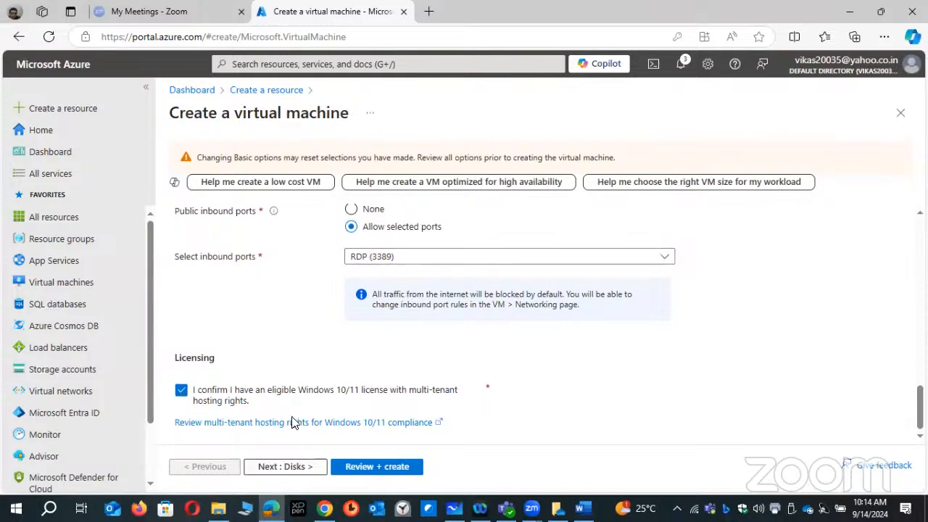
- Go through the disk and networking settings, keeping their defaults, and create the virtual machine VM01-JP
click(293, 470)
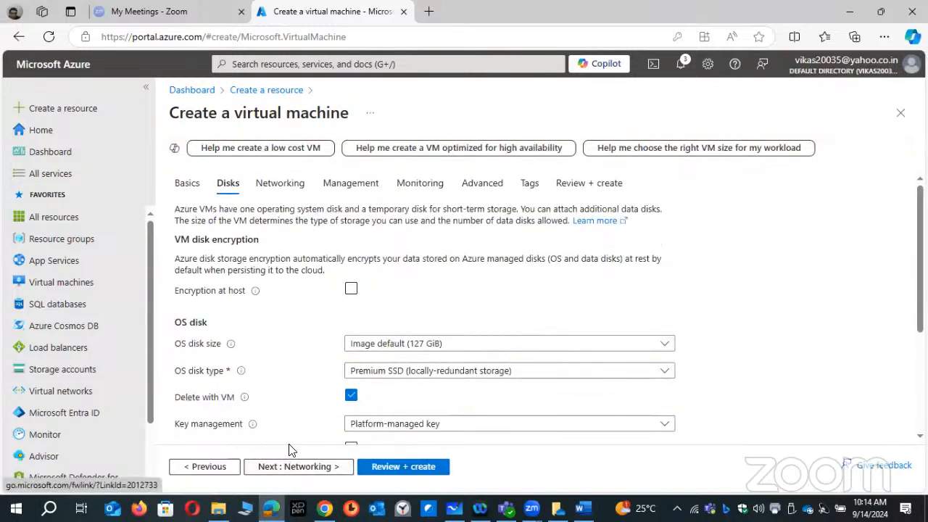
click(288, 468)
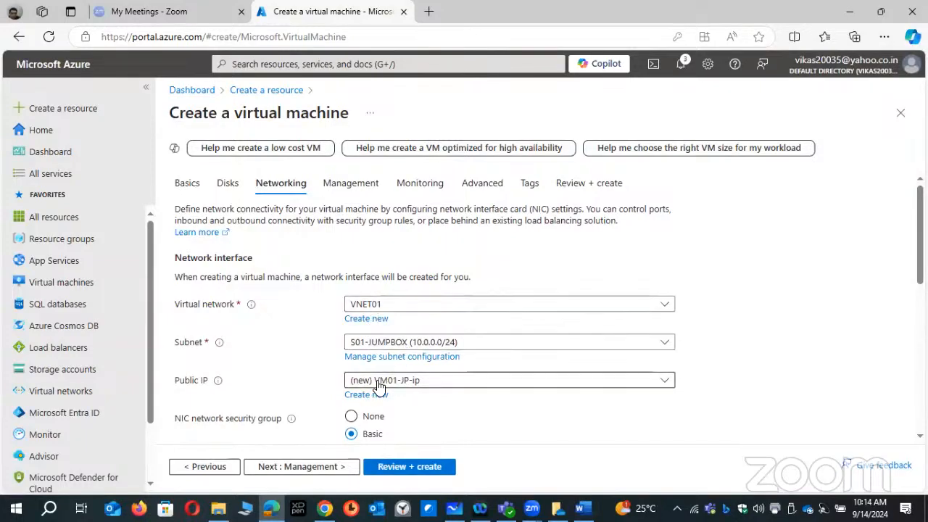
scroll(384, 385, down, 1)
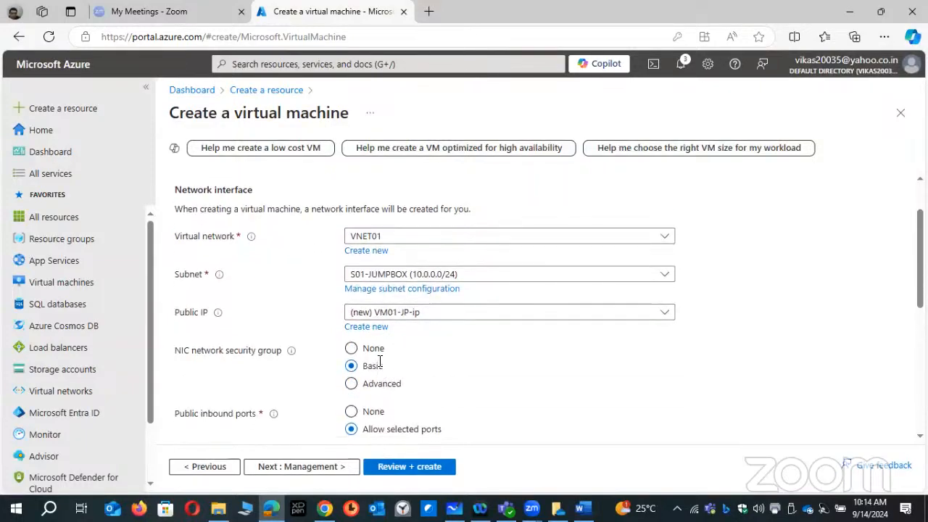
scroll(378, 363, down, 1)
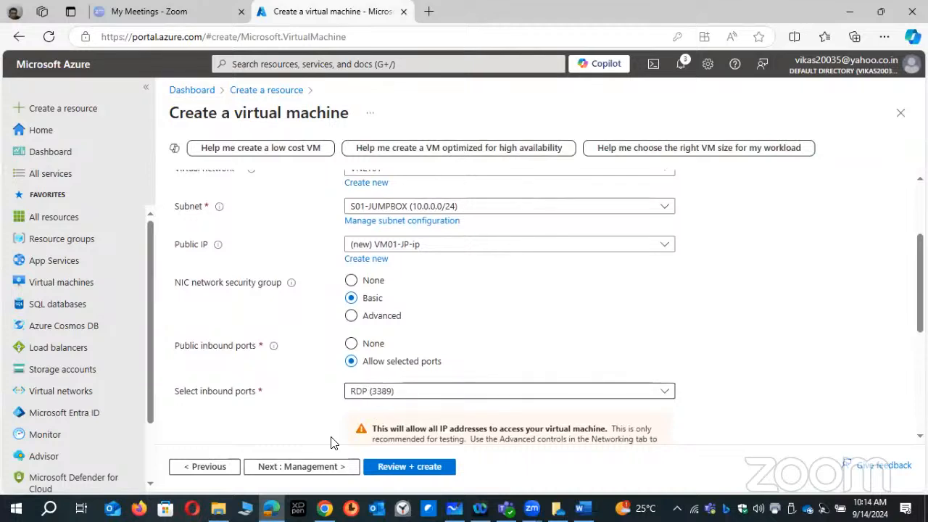
click(425, 470)
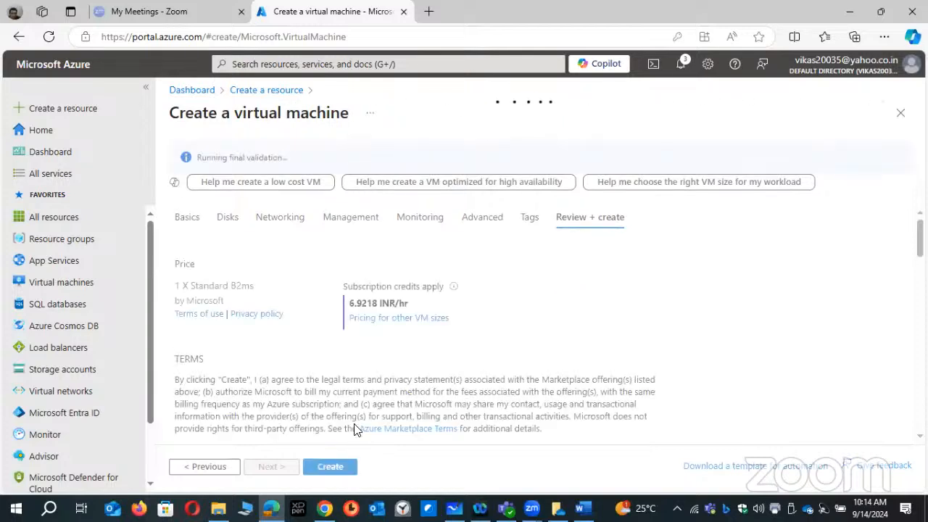
click(336, 467)
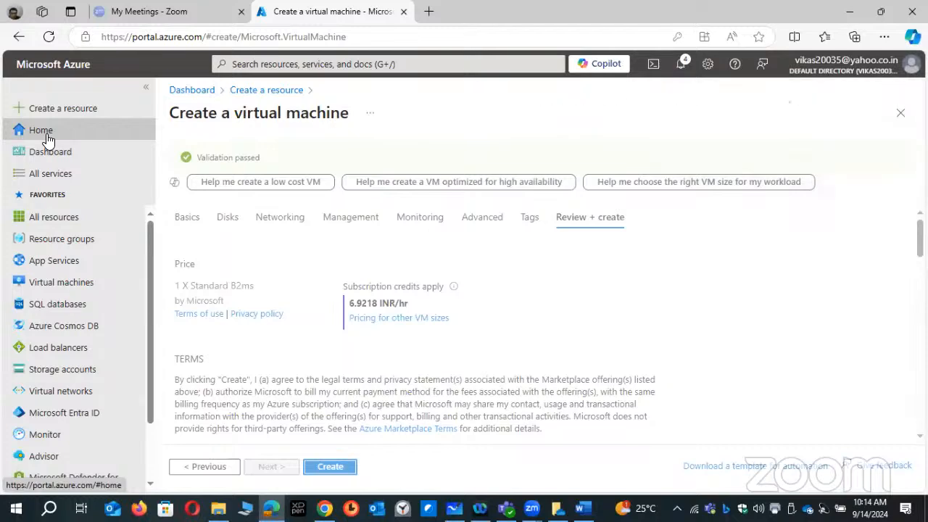
- Start another new virtual machine named PROD-WEB in the resource group RG01-NW-AZ-104
click(49, 133)
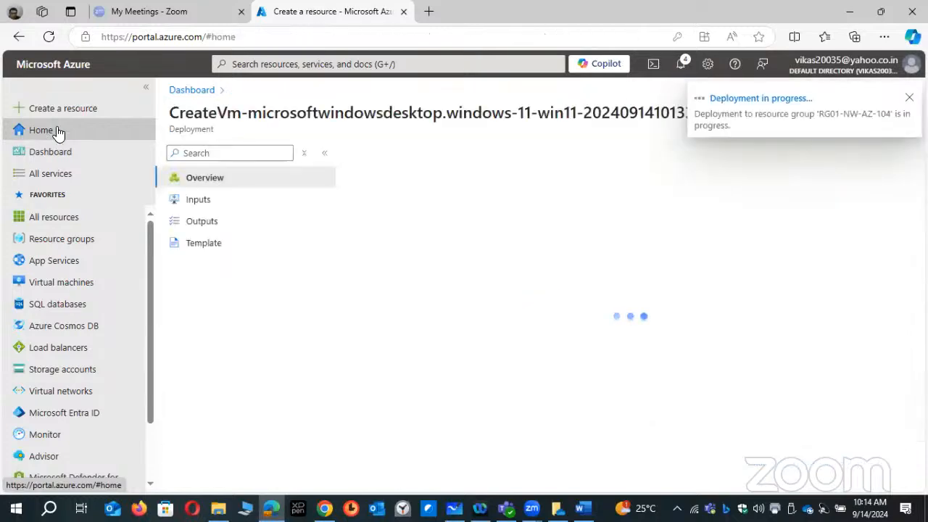
click(85, 121)
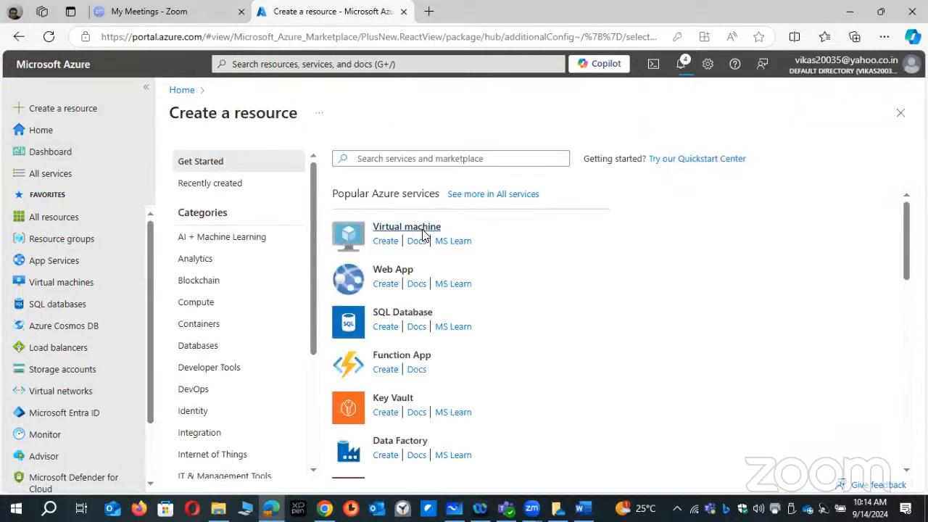
click(424, 230)
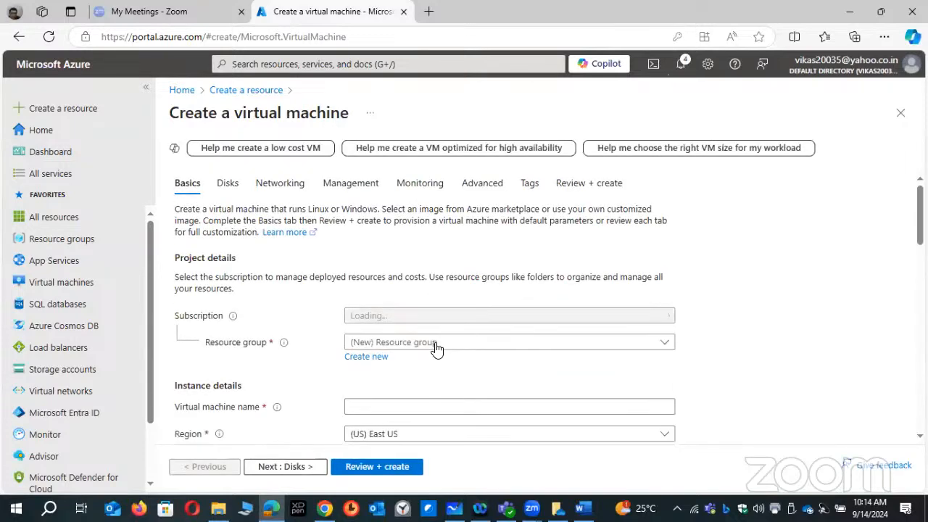
click(435, 346)
click(390, 408)
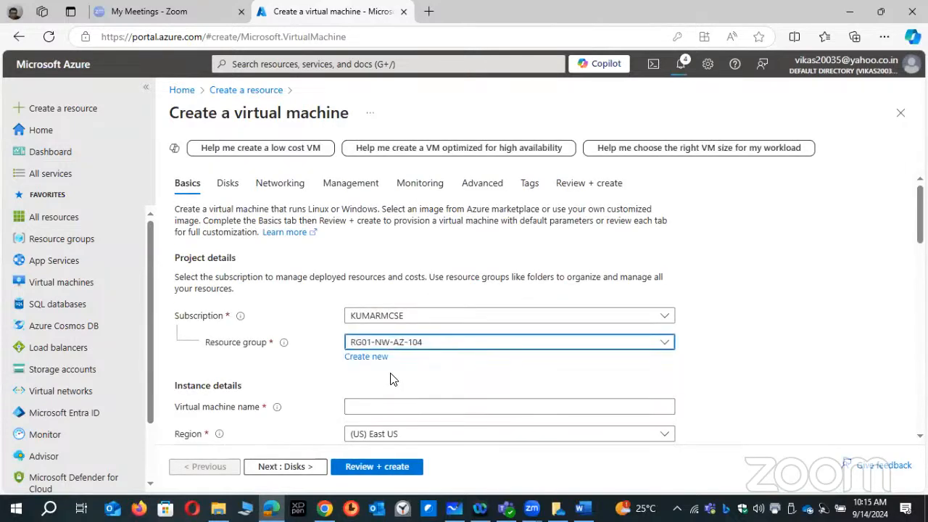
click(373, 404)
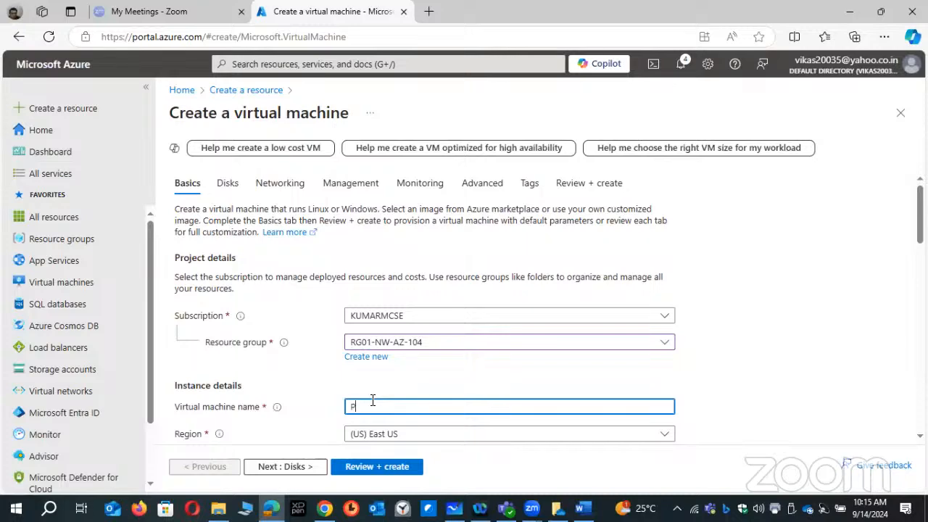
text(PROD-WEB)
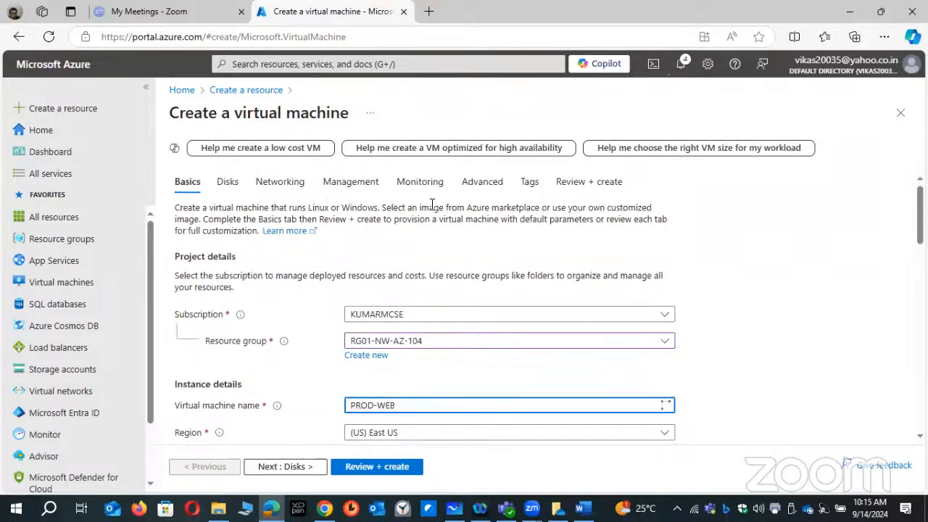
- Change the image of PROD-WEB to Windows Server 2022 Datacenter: Azure Edition - x64 Gen2
scroll(431, 205, down, 3)
scroll(431, 206, down, 3)
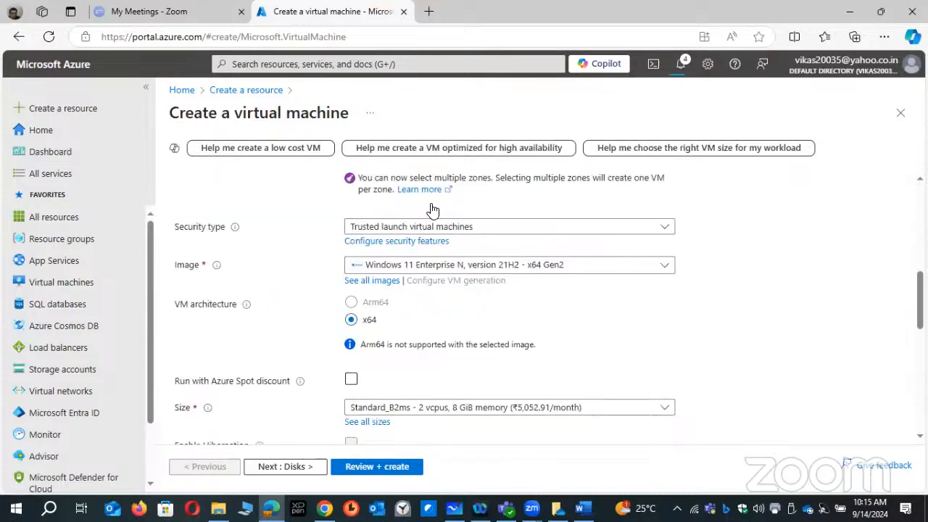
click(522, 266)
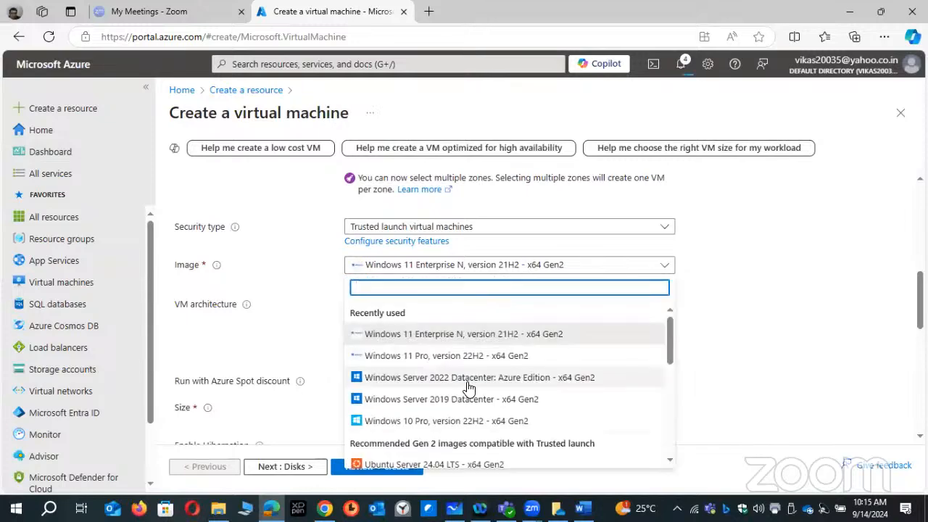
click(467, 381)
- Fill in the administrator account of PROD-WEB with the username, the account password and its confirmation
scroll(475, 305, down, 1)
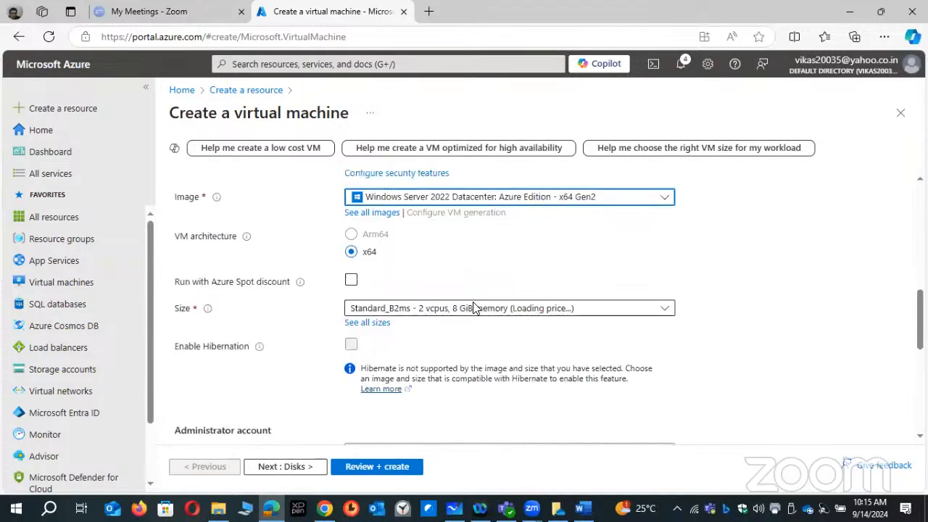
scroll(435, 304, down, 2)
scroll(372, 274, down, 1)
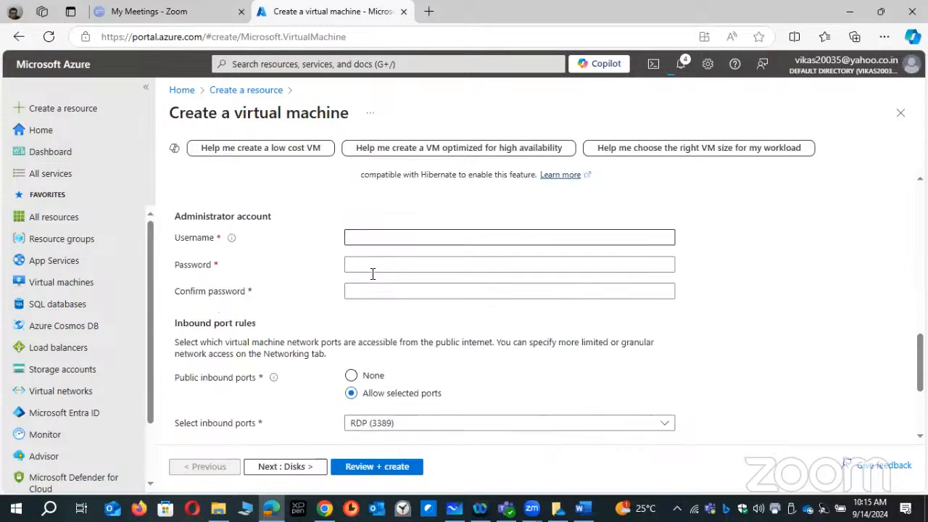
click(373, 238)
text(kumar)
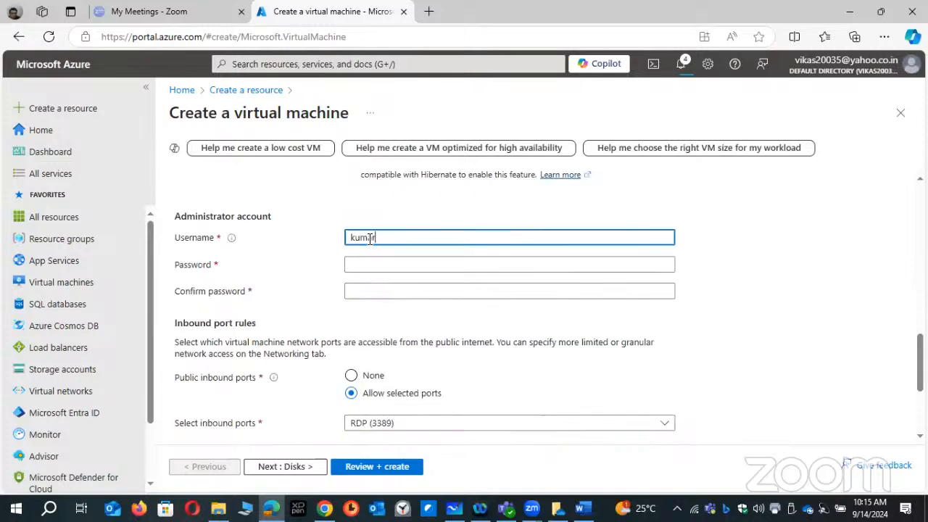
key(Tab)
text(K••••)
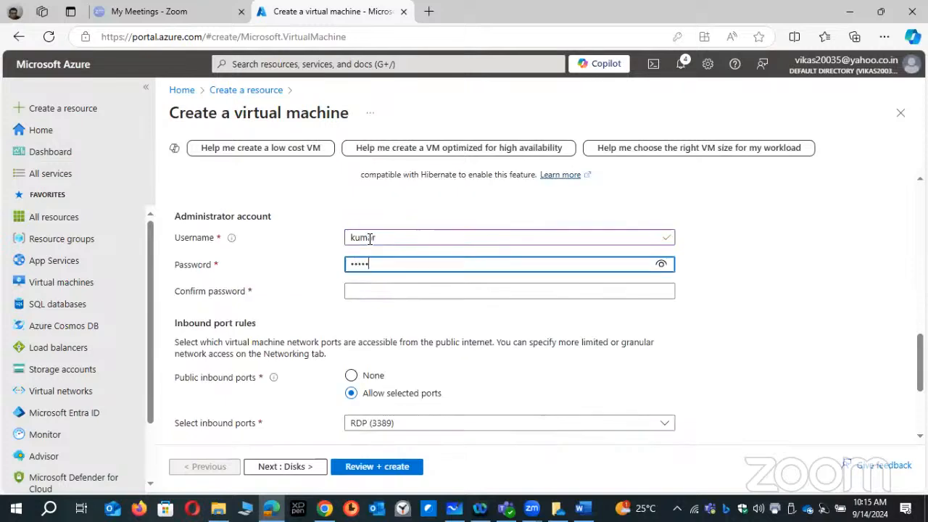
text(•••••••)
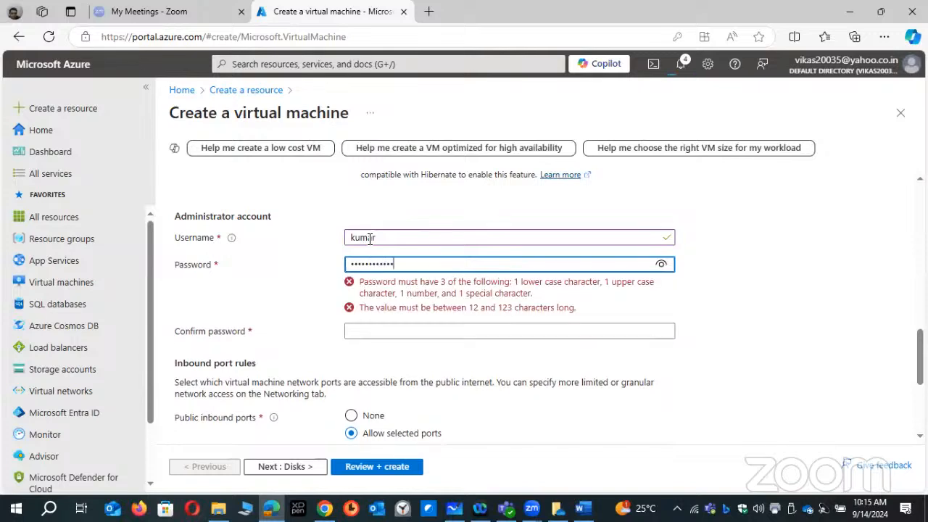
key(Tab)
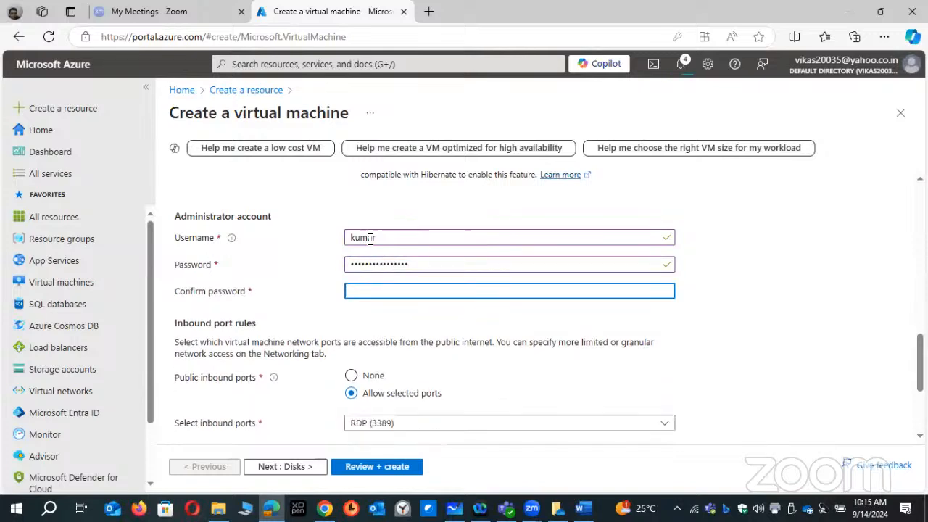
text(•••••••••)
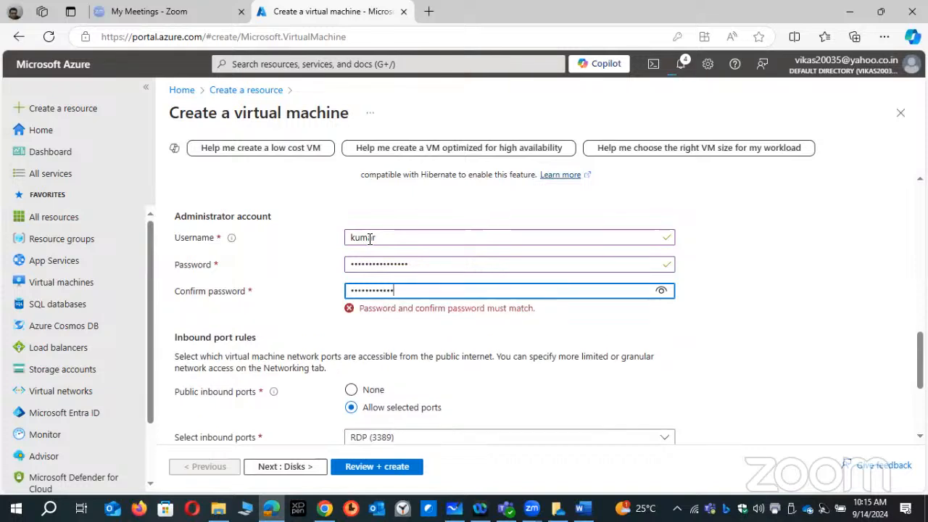
text(•••••••)
- Set the public inbound ports of PROD-WEB to None and proceed past the disk settings to networking
scroll(340, 372, down, 2)
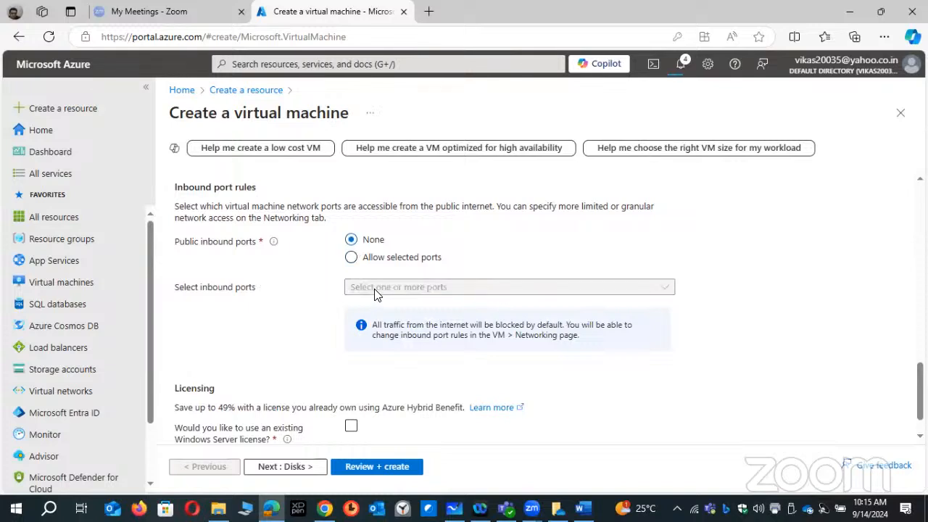
click(293, 468)
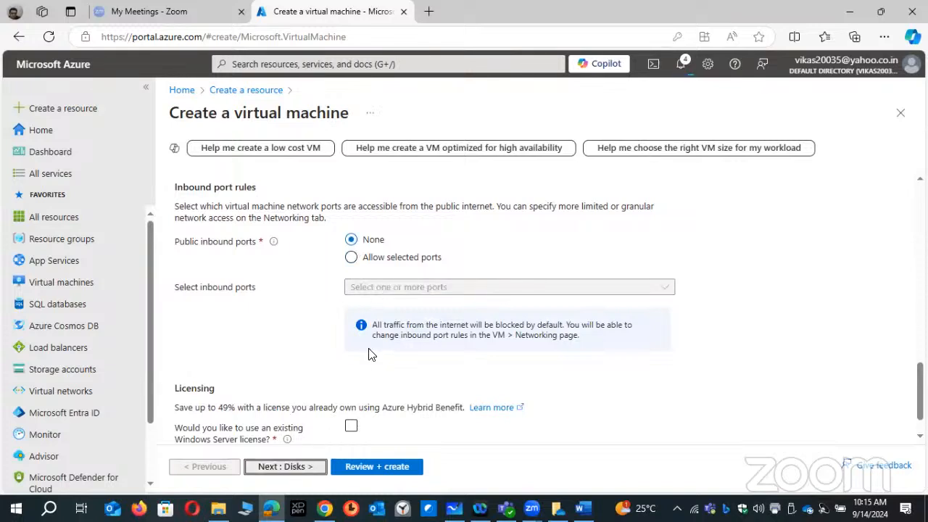
click(301, 470)
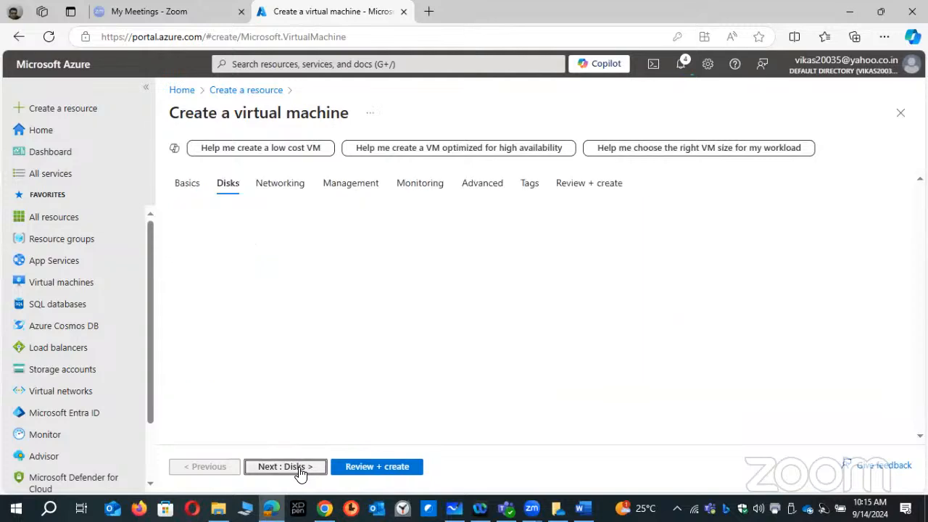
click(301, 469)
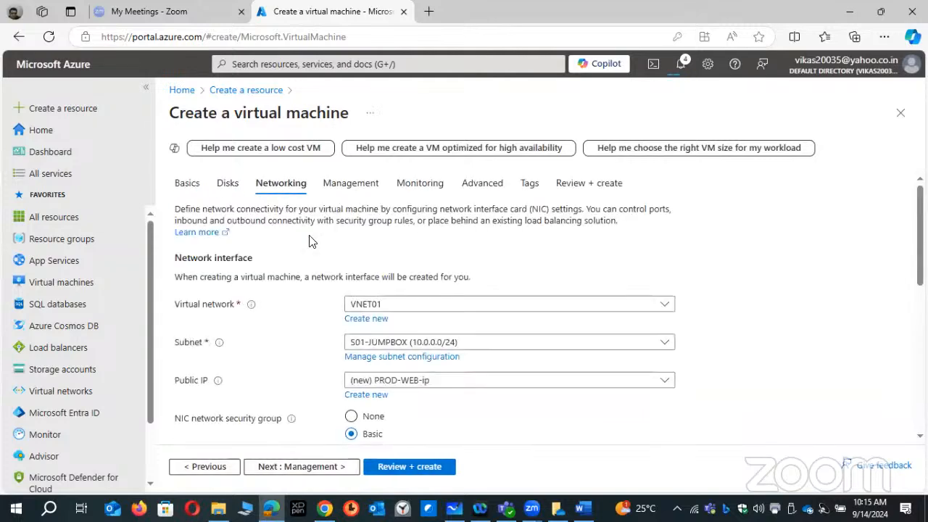
- Place PROD-WEB in the subnet S02-WEB (10.0.1.0/24) of VNET01 and set its public IP to None
click(403, 342)
click(392, 408)
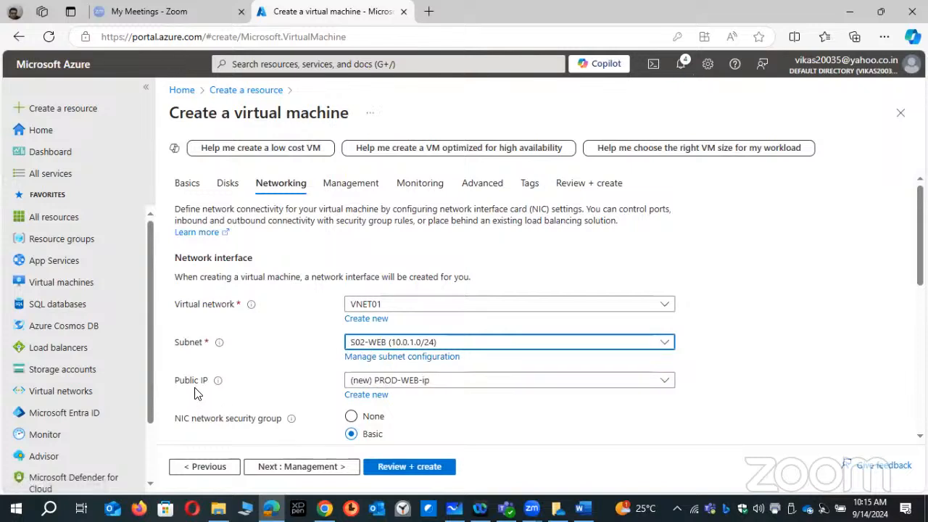
click(378, 384)
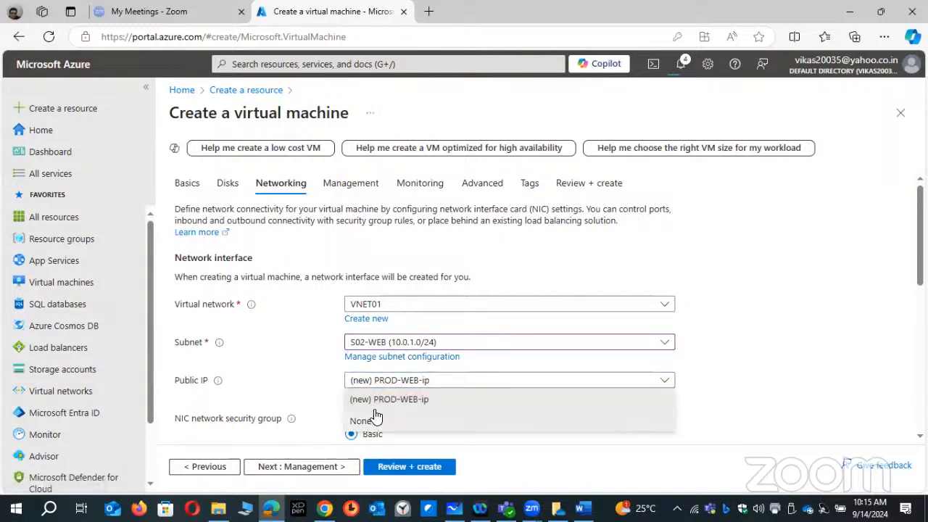
click(376, 419)
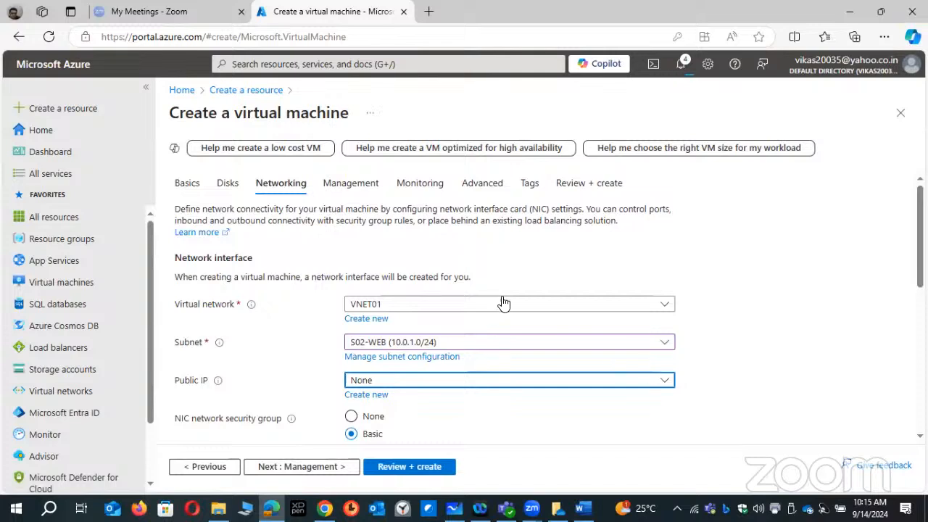
- Check the remaining networking settings, validate the configuration and create the virtual machine PROD-WEB
scroll(415, 351, down, 1)
scroll(365, 350, down, 1)
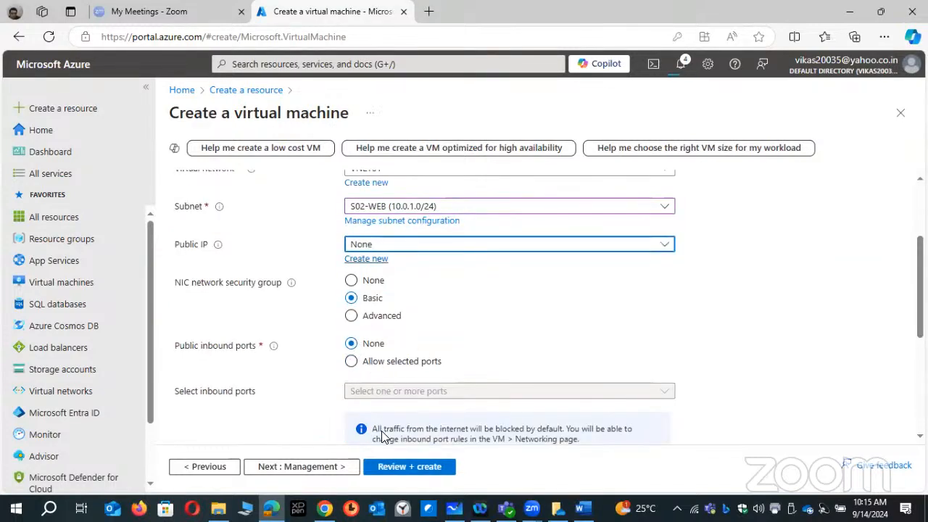
click(379, 468)
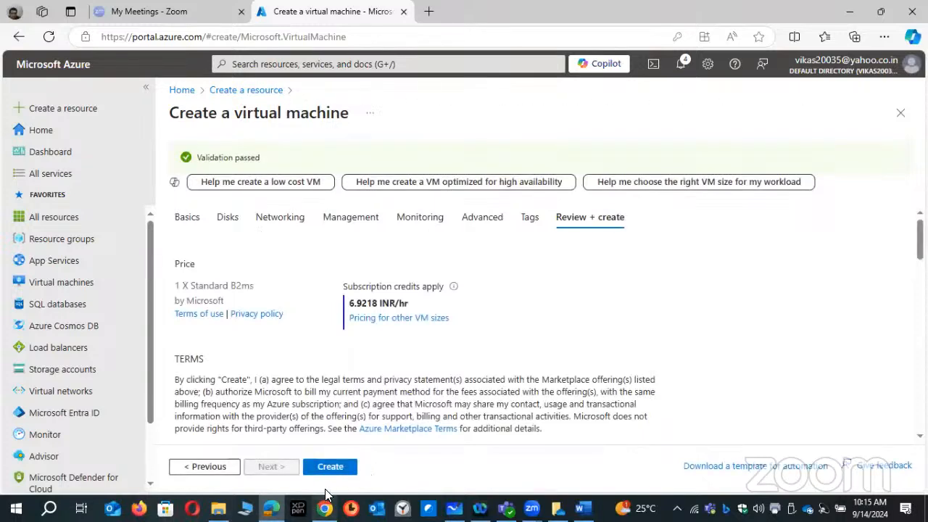
click(335, 466)
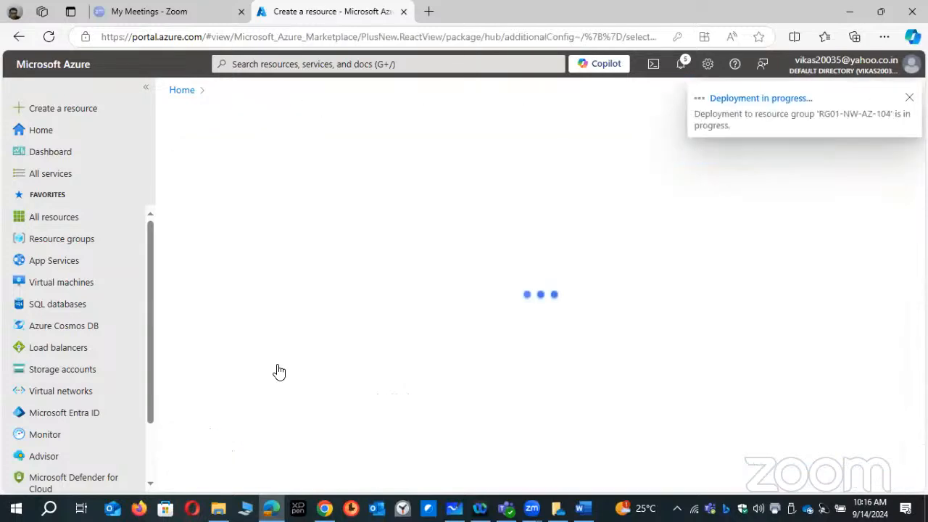
- Open the virtual network VNET01 and examine its subnets and connected devices
click(36, 130)
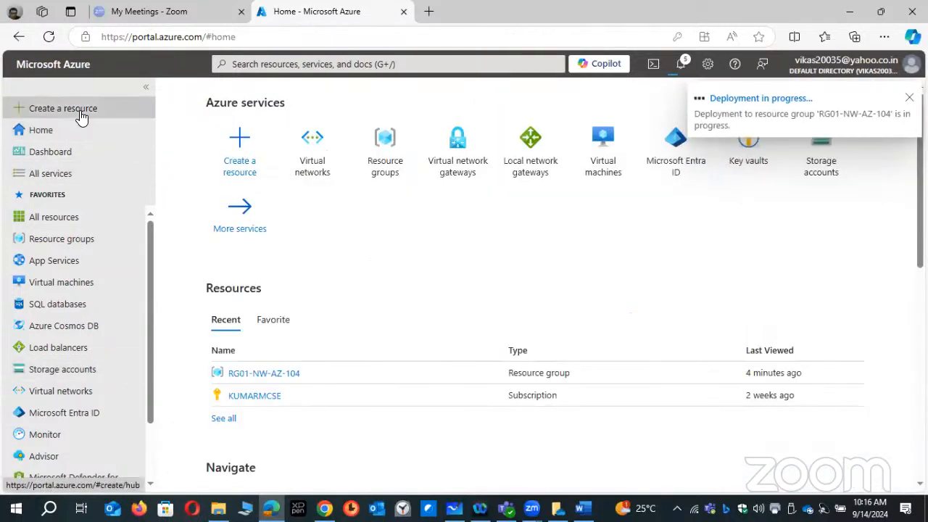
click(73, 108)
click(45, 132)
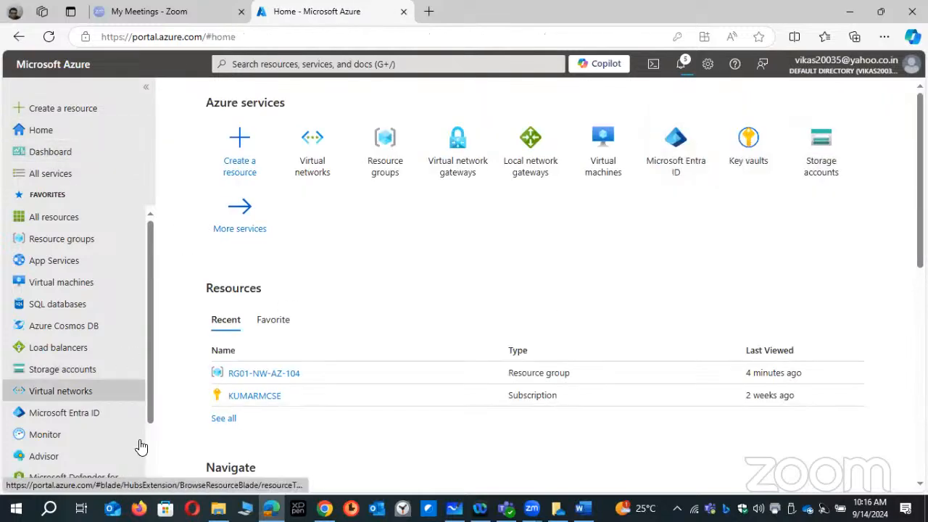
click(76, 392)
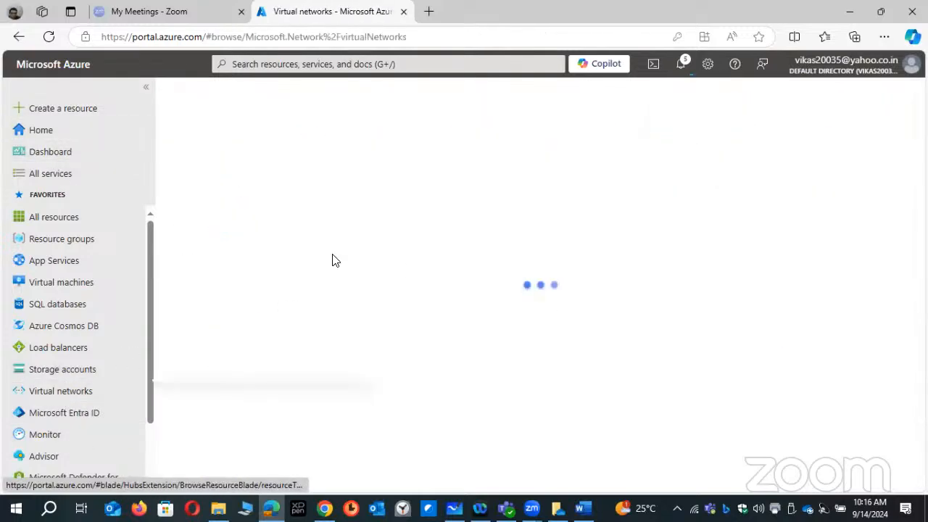
click(225, 265)
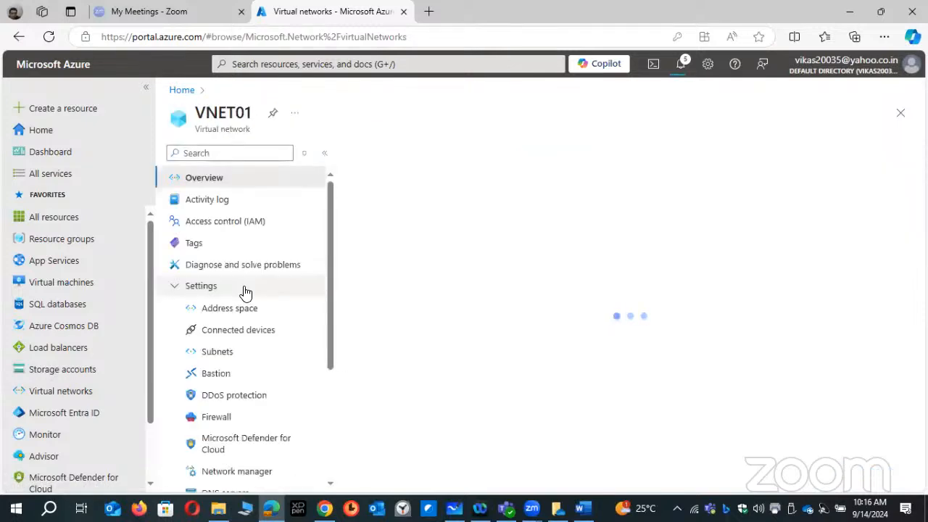
click(224, 353)
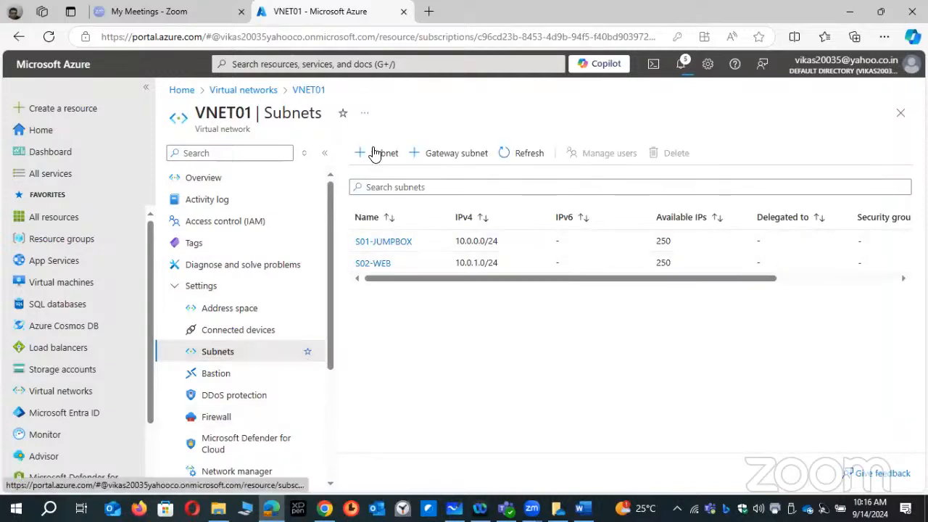
click(249, 332)
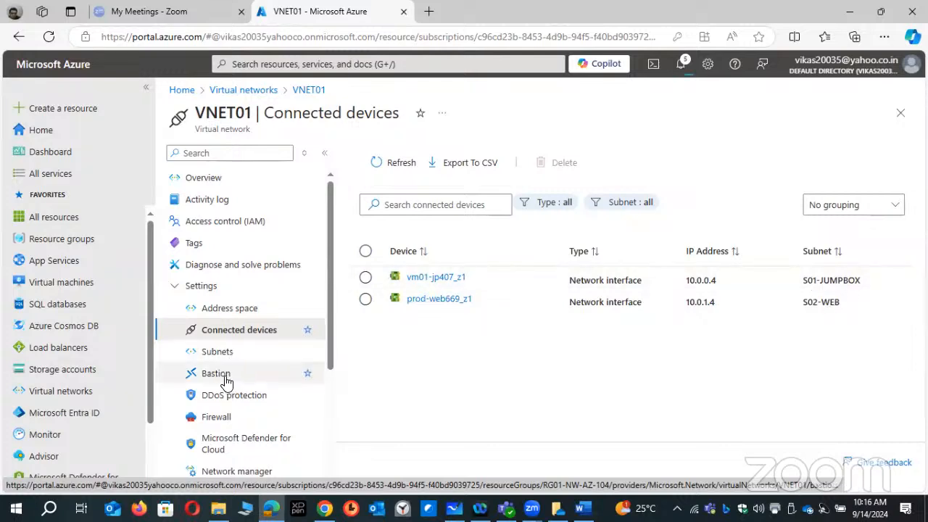
- Add a subnet with the purpose Azure Bastion to VNET01, keeping the starting address 10.0.2.0 and size /26
click(225, 353)
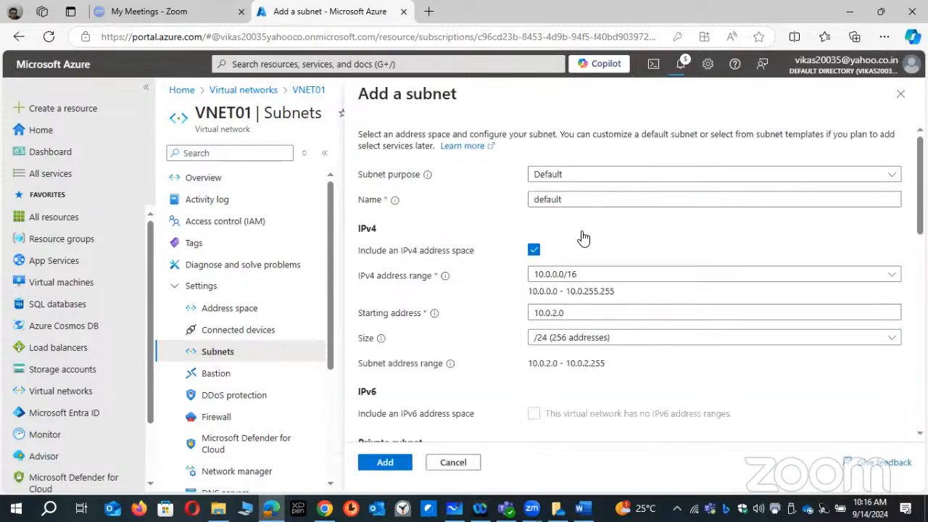
click(584, 175)
click(584, 247)
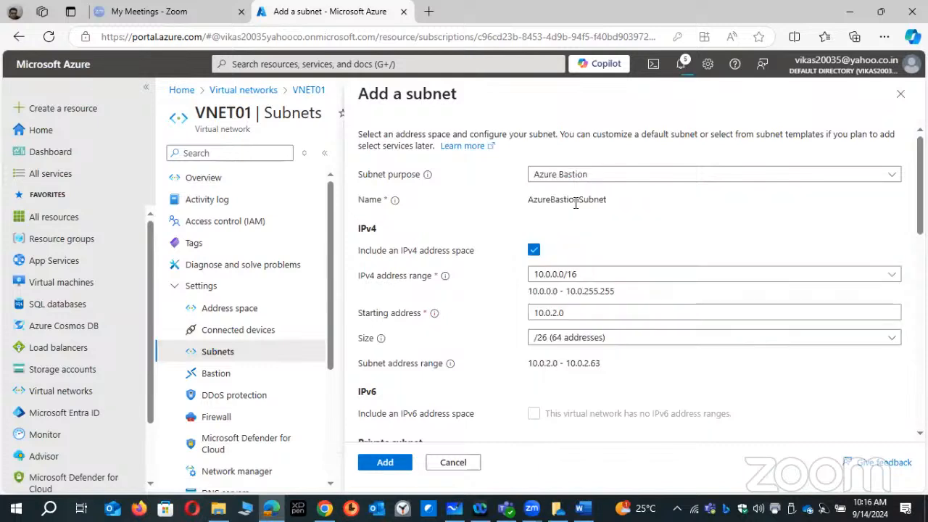
double_click(576, 203)
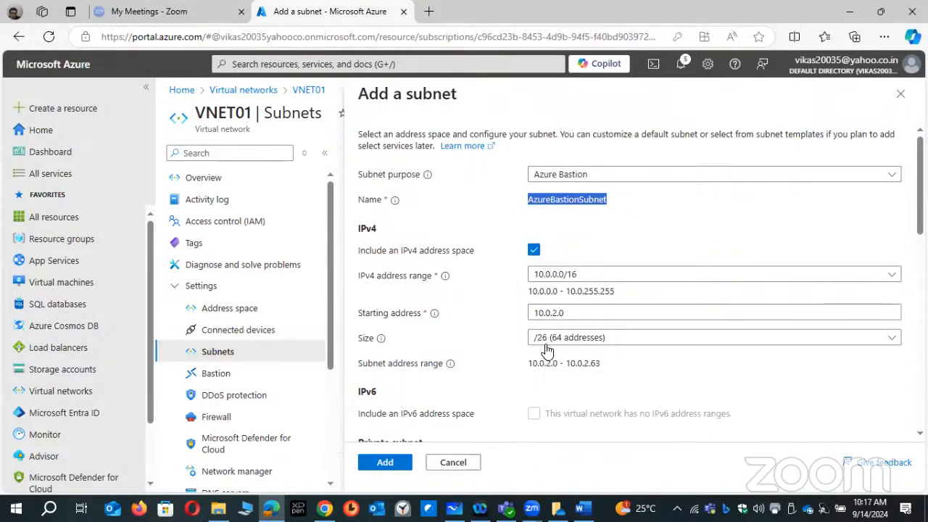
click(399, 453)
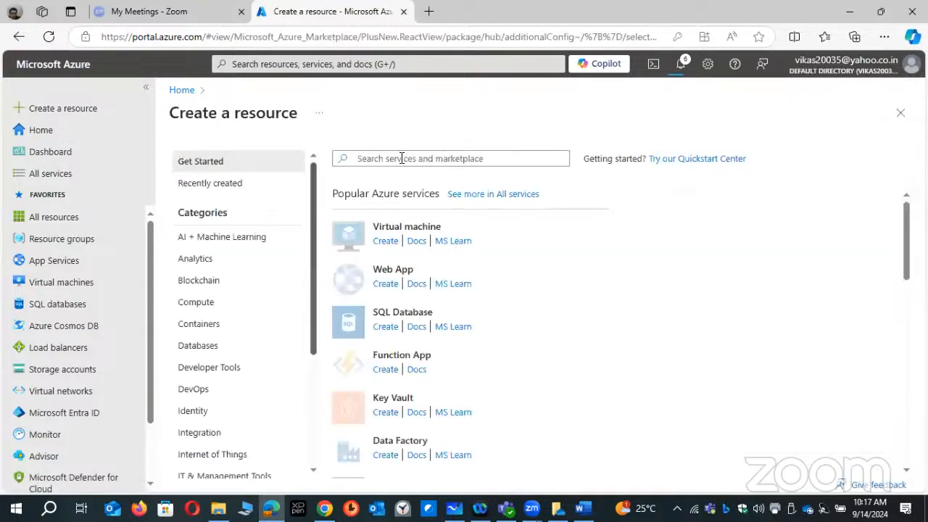
- Search the marketplace for bastion and start creating Microsoft's Bastion service
click(402, 158)
text(BA)
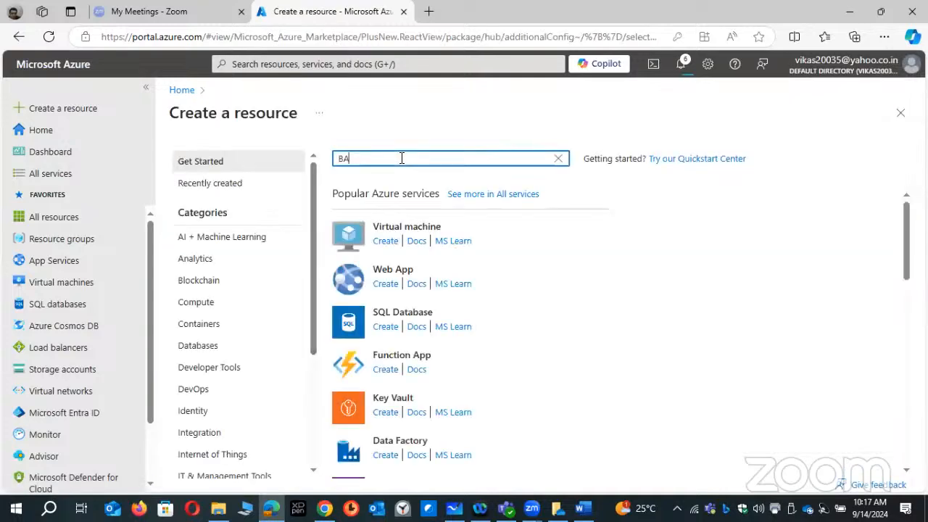
text(STION)
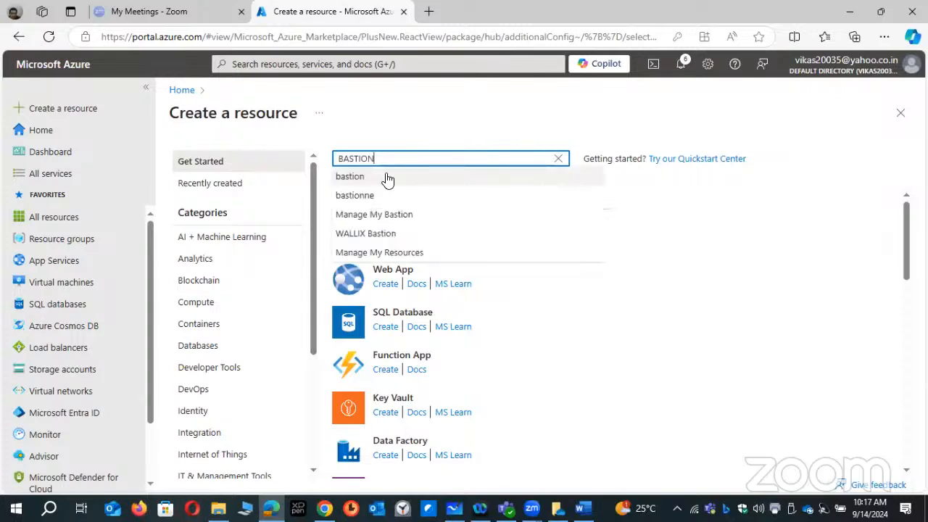
click(388, 179)
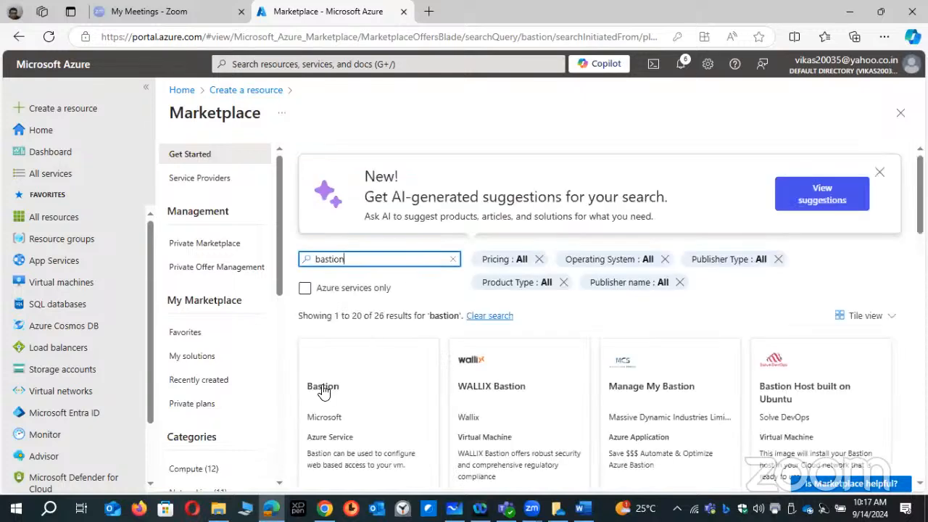
click(323, 388)
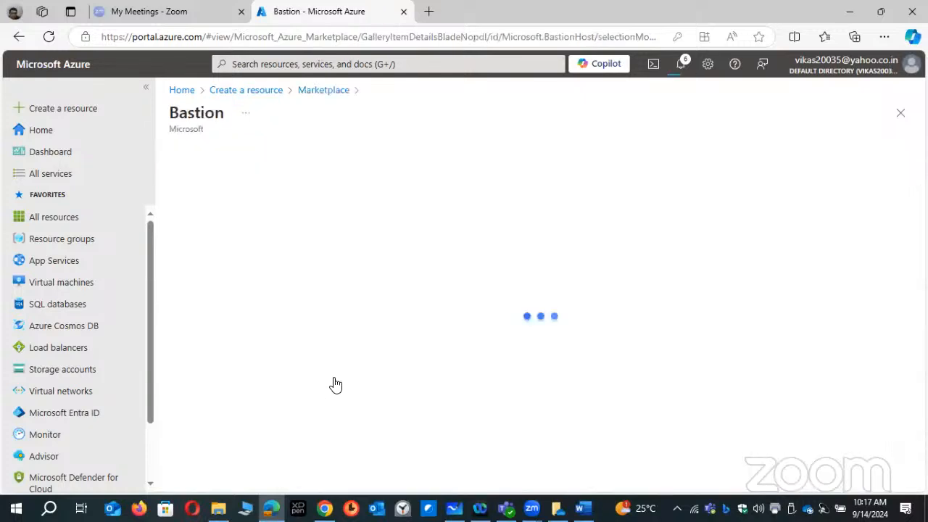
click(453, 254)
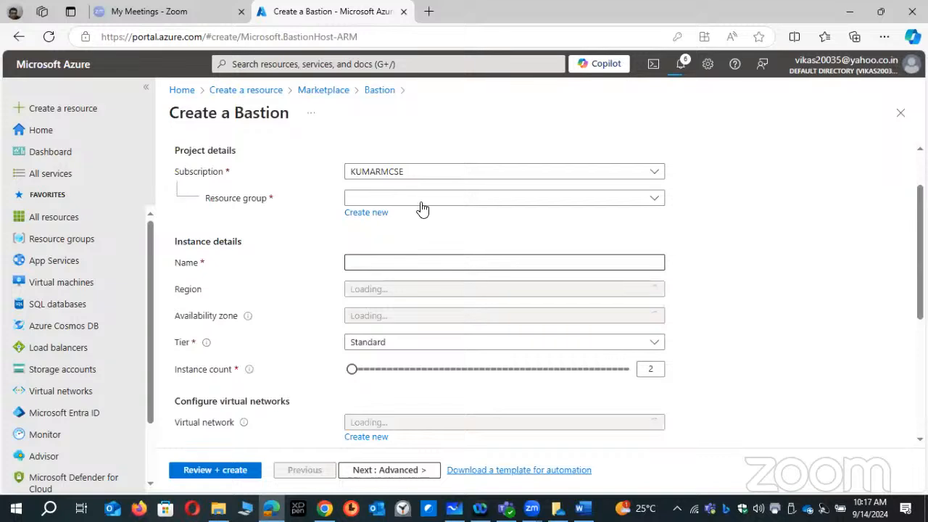
- Set the Bastion's resource group to RG01-NW-AZ-104 and its name to BH-VNET01
click(422, 202)
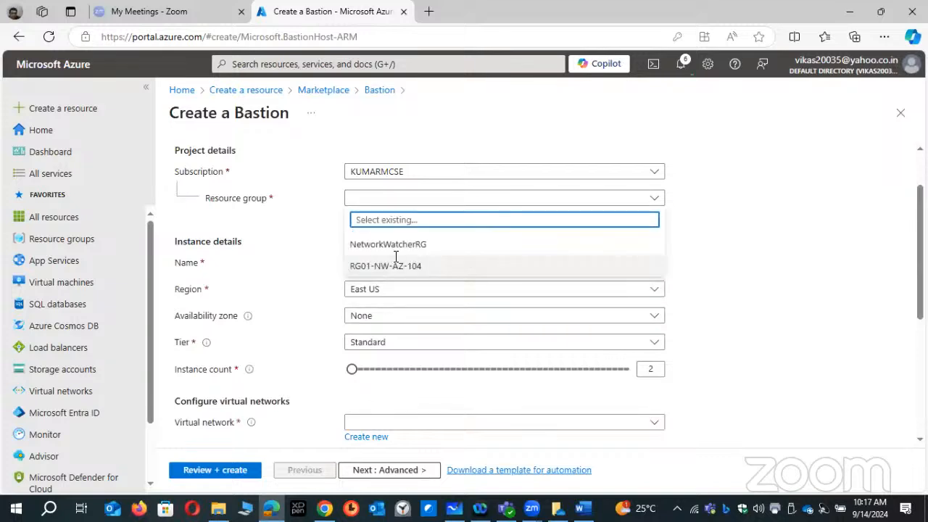
click(403, 263)
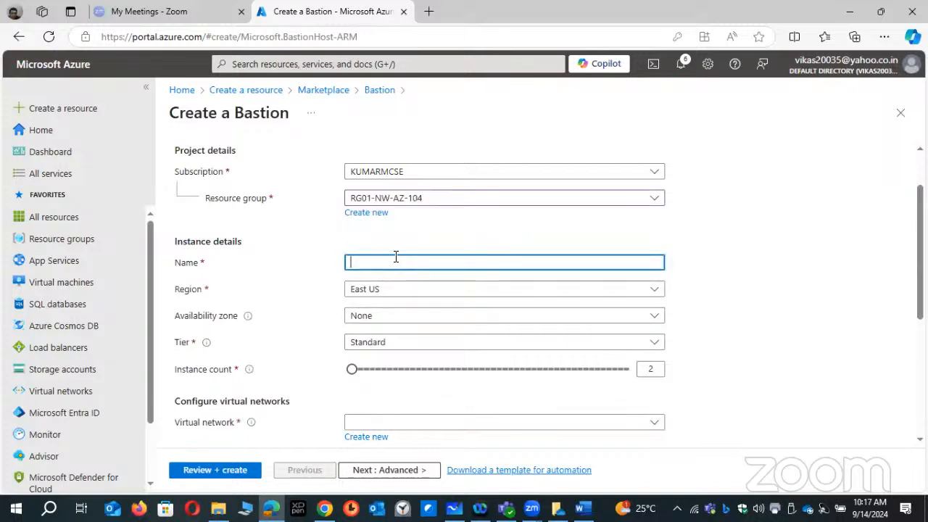
text(BH-)
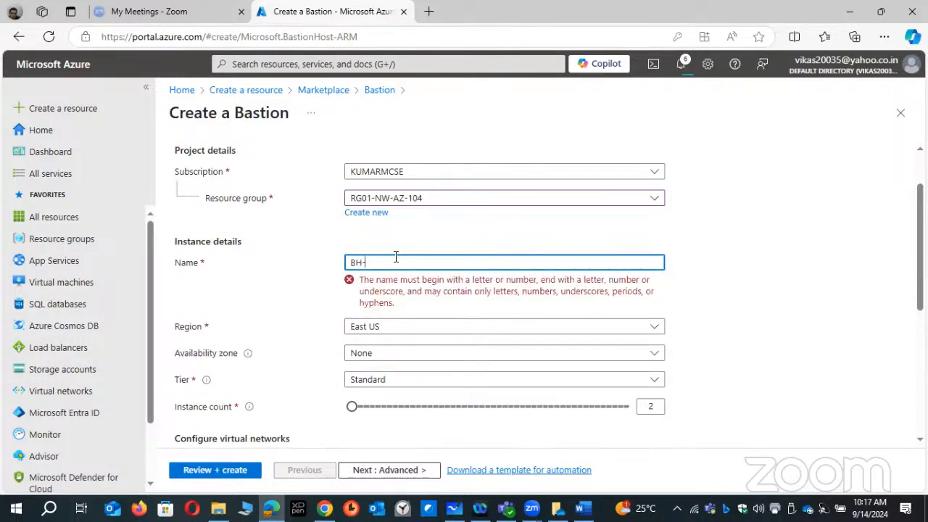
text(VNT)
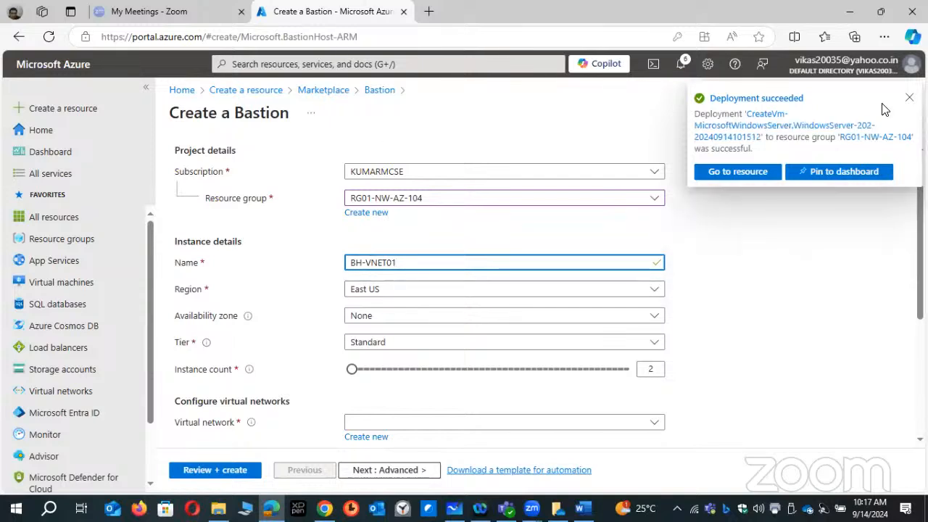
click(908, 98)
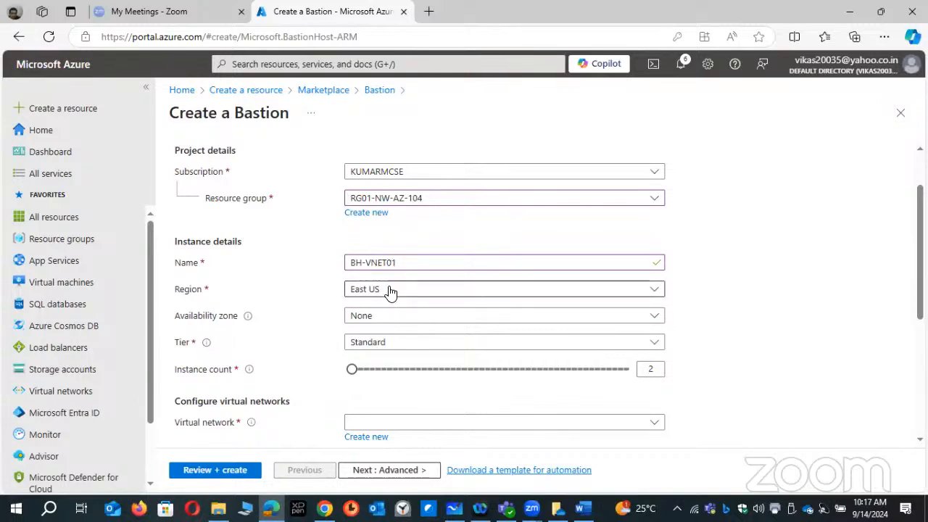
click(389, 319)
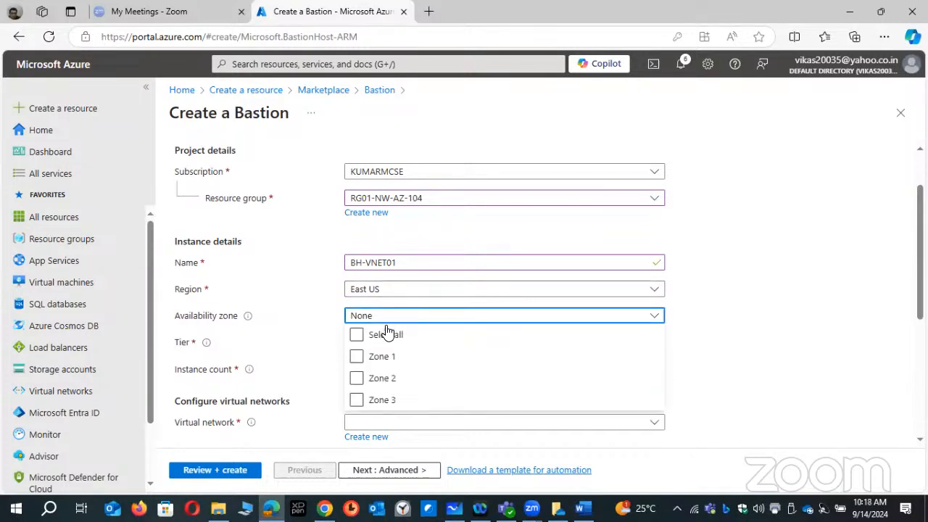
click(357, 356)
click(714, 288)
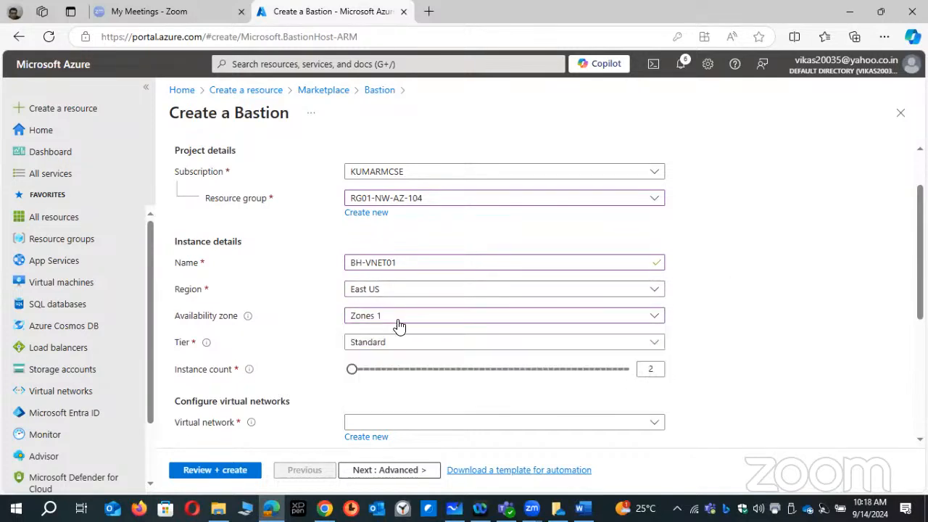
scroll(399, 326, down, 1)
click(384, 249)
click(356, 286)
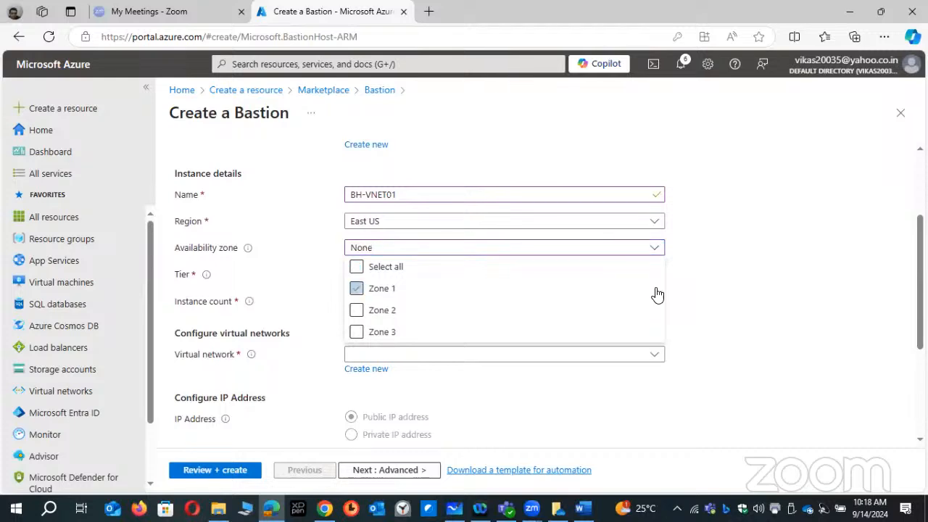
click(659, 293)
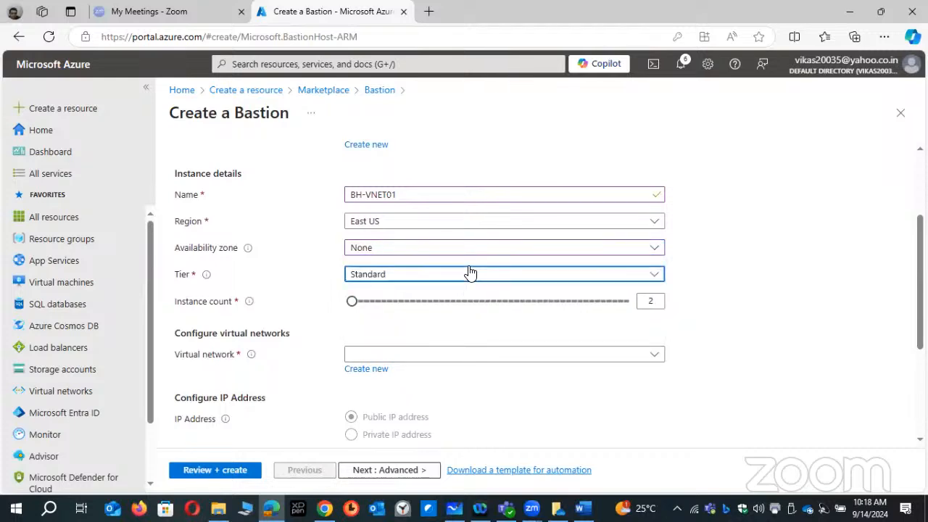
- Review the available Bastion tiers, keep Standard, and choose VNET01 as the virtual network
click(470, 273)
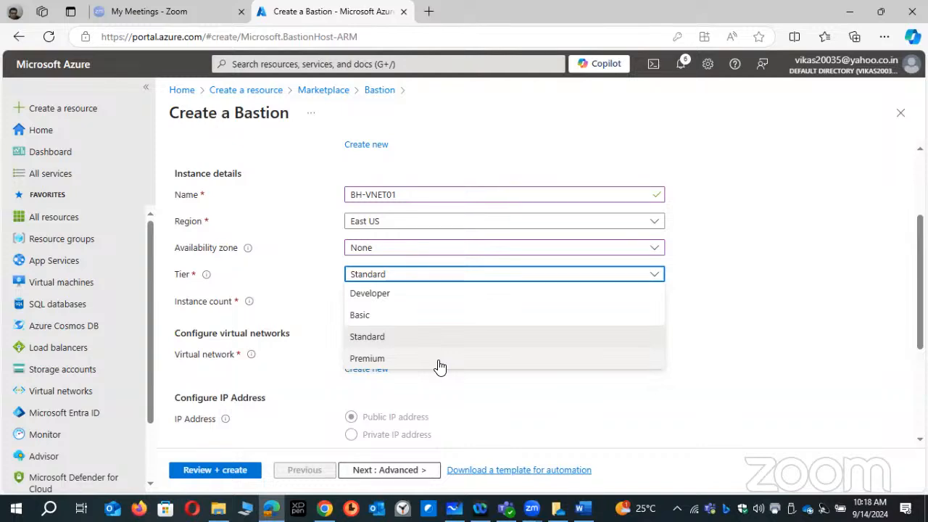
click(827, 310)
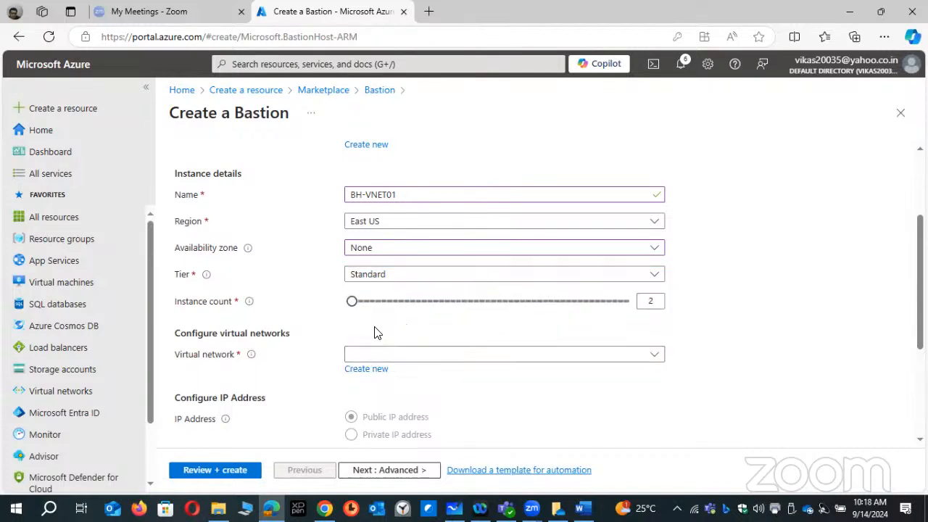
click(472, 355)
click(391, 422)
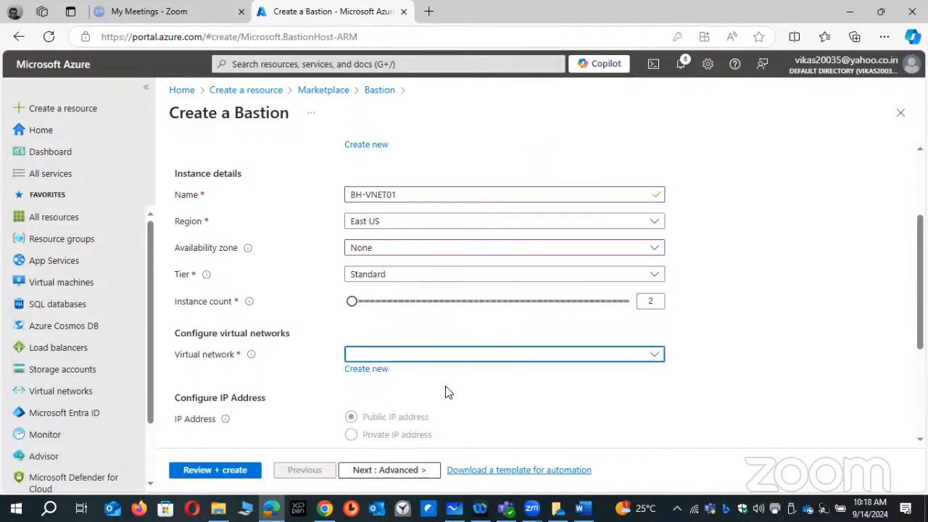
scroll(498, 325, down, 1)
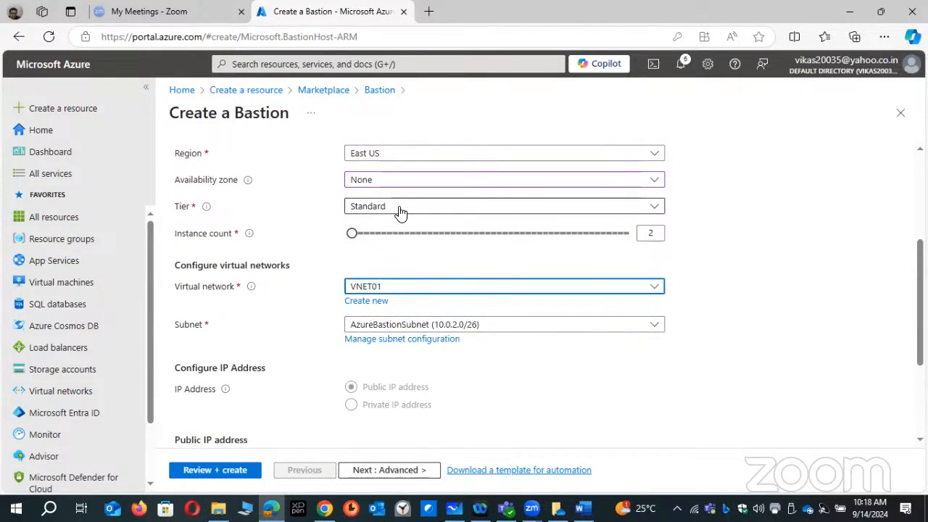
- Copy the Bastion's name and use it to name the new public IP address BH-VNET01-PUBLICIP
scroll(399, 210, up, 1)
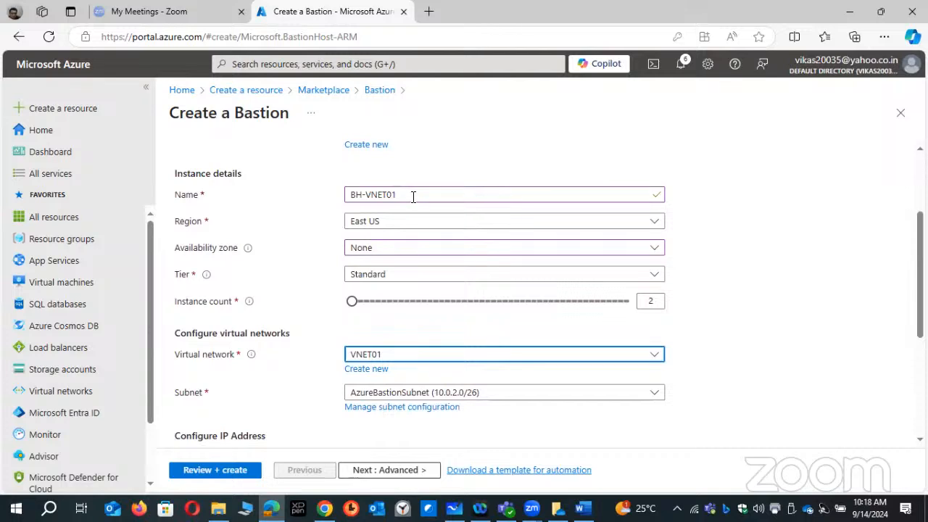
triple_click(370, 193)
right_click(370, 193)
click(380, 251)
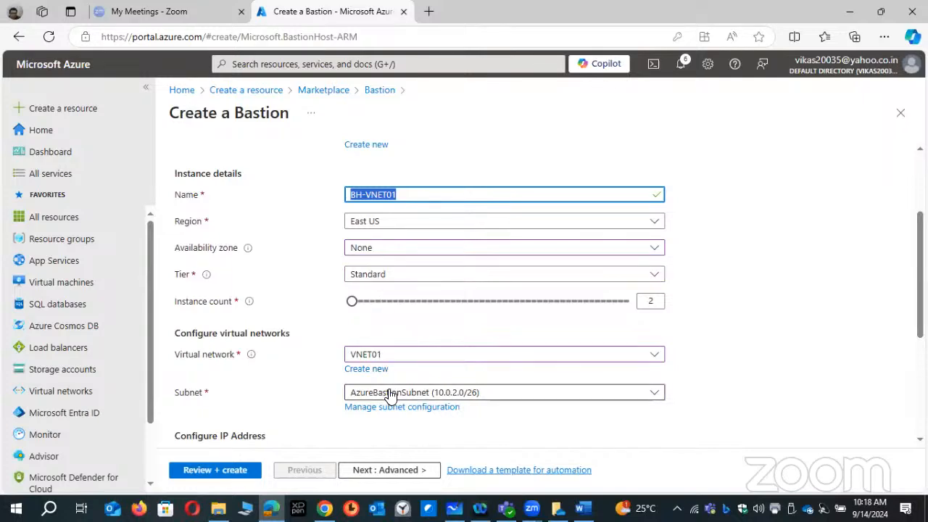
scroll(383, 380, down, 2)
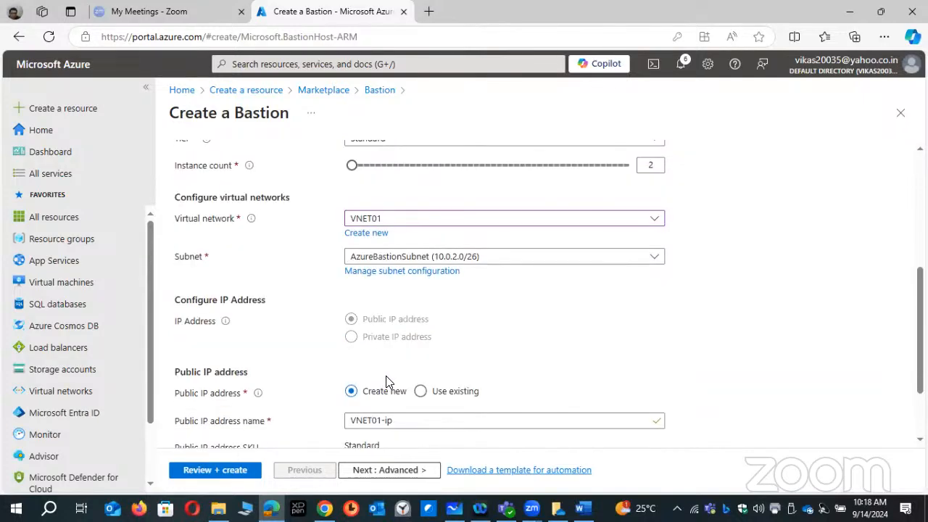
scroll(385, 382, down, 1)
click(411, 354)
key(ctrl+a)
text(BH-VNET01)
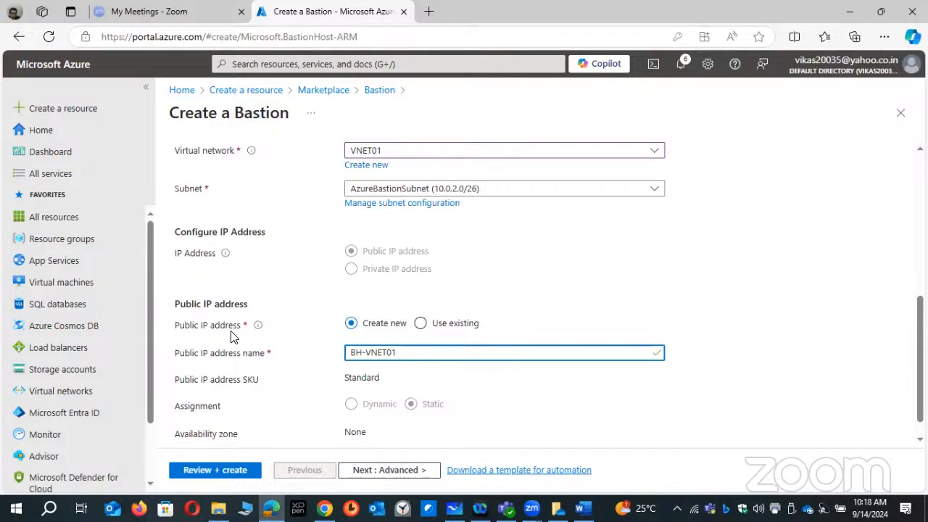
text(-PUBLICIP)
key(ctrl+shift+Left)
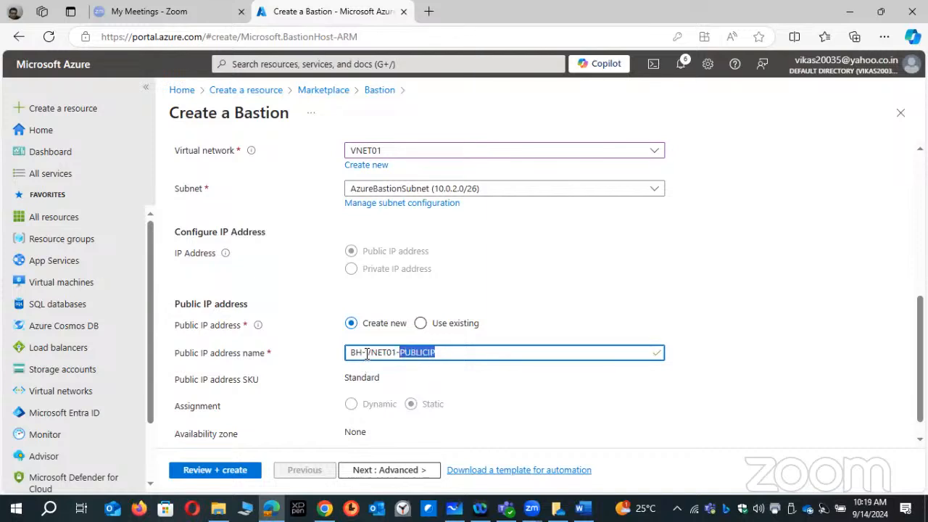
drag(368, 354, 351, 373)
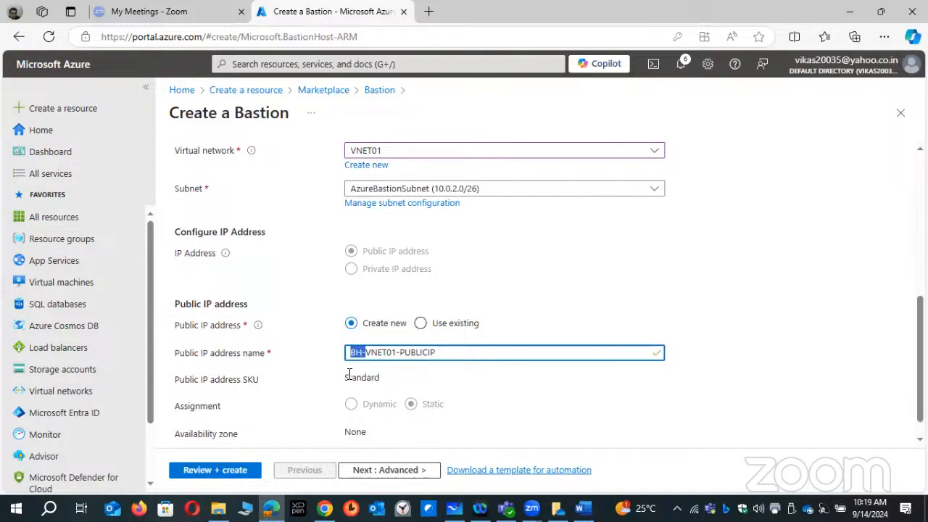
- Review the Bastion configuration and create the BH-VNET01 host
click(208, 469)
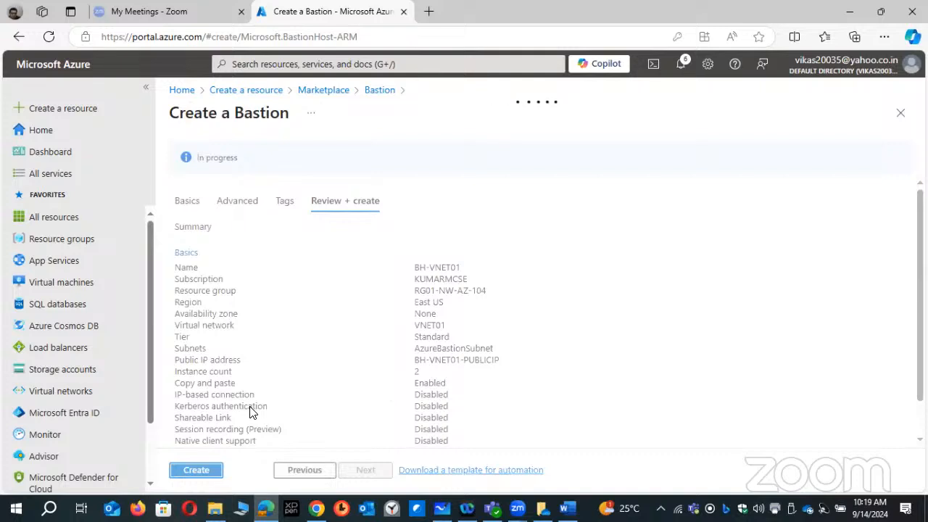
click(200, 473)
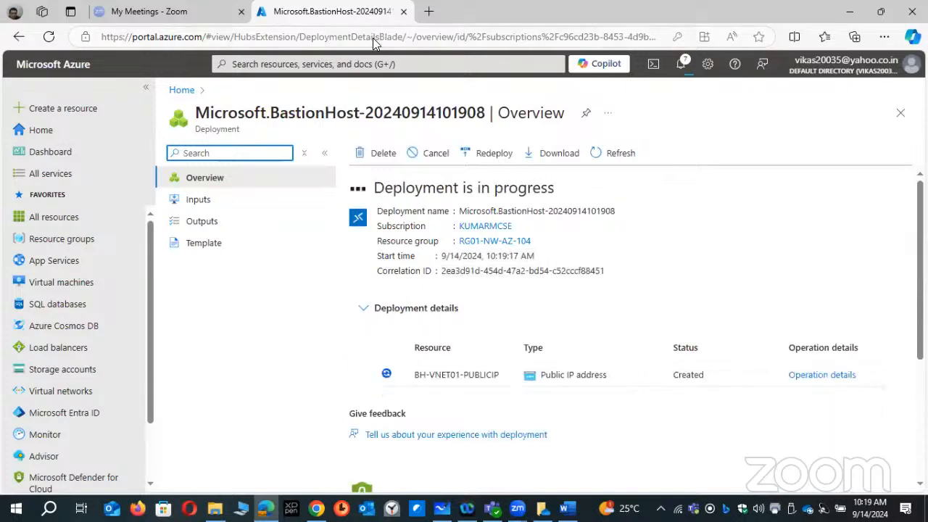
- Open the list of virtual machines and compare the public IP addresses of PROD-WEB and VM01-JP
click(32, 133)
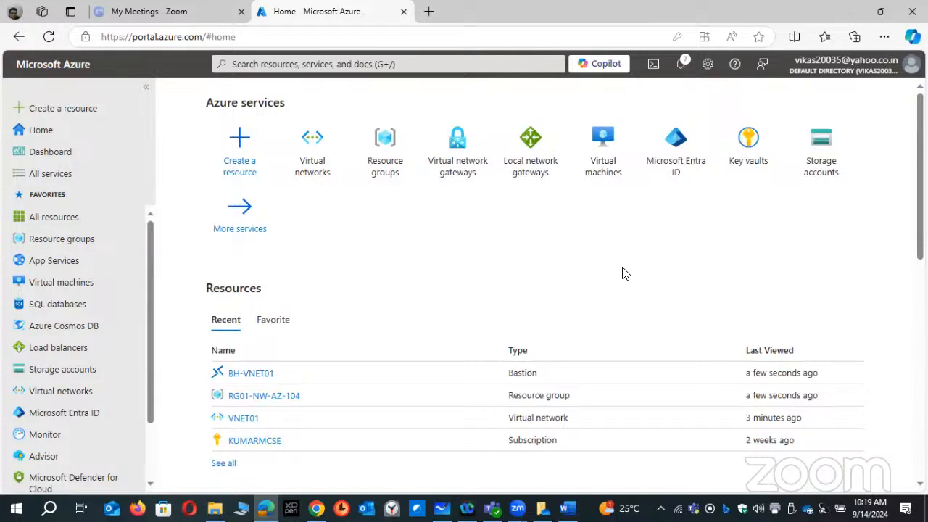
click(610, 181)
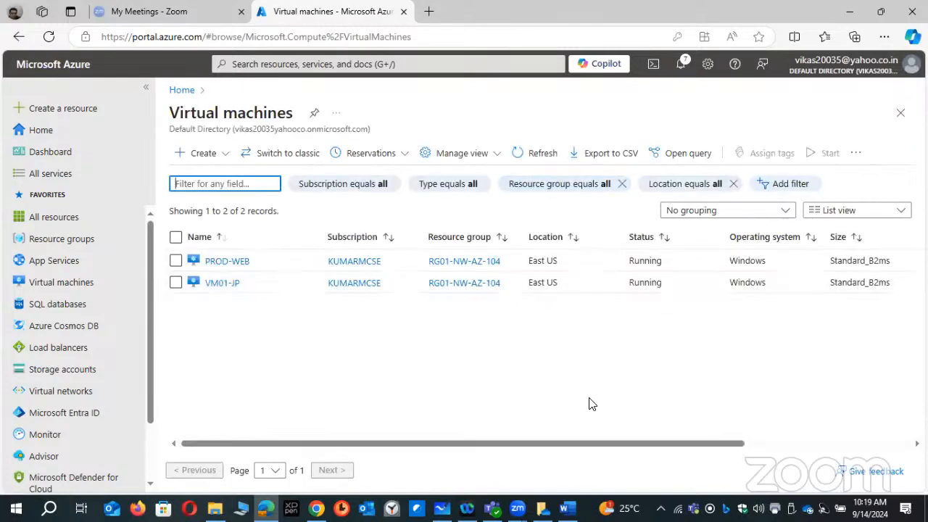
drag(578, 446, 570, 464)
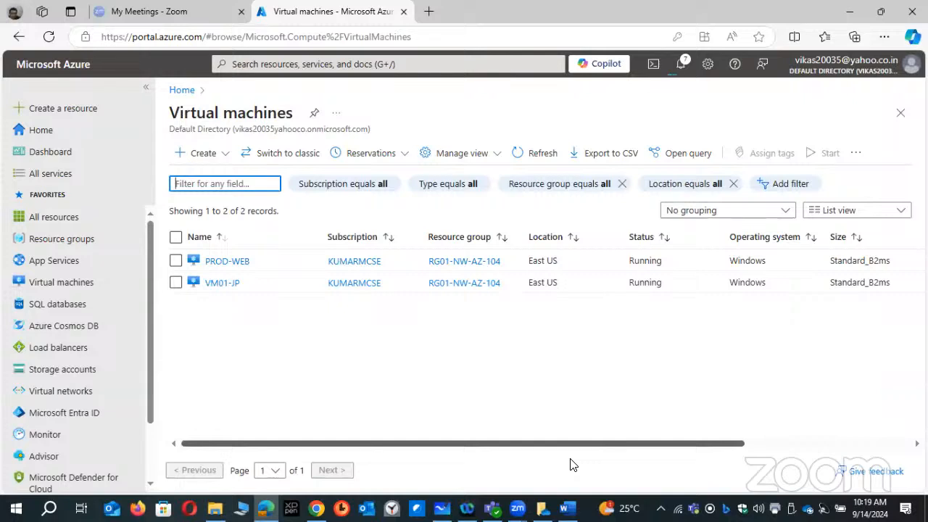
drag(571, 464, 728, 458)
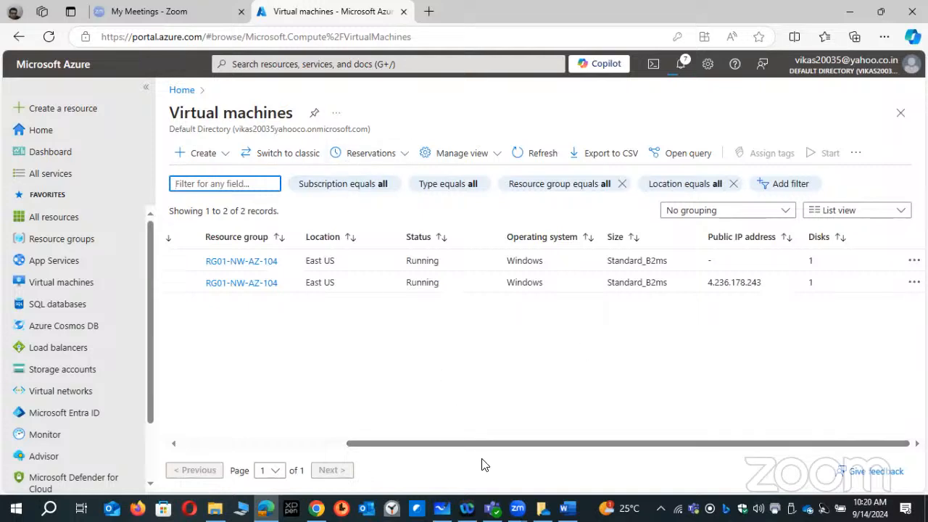
drag(487, 440, 478, 438)
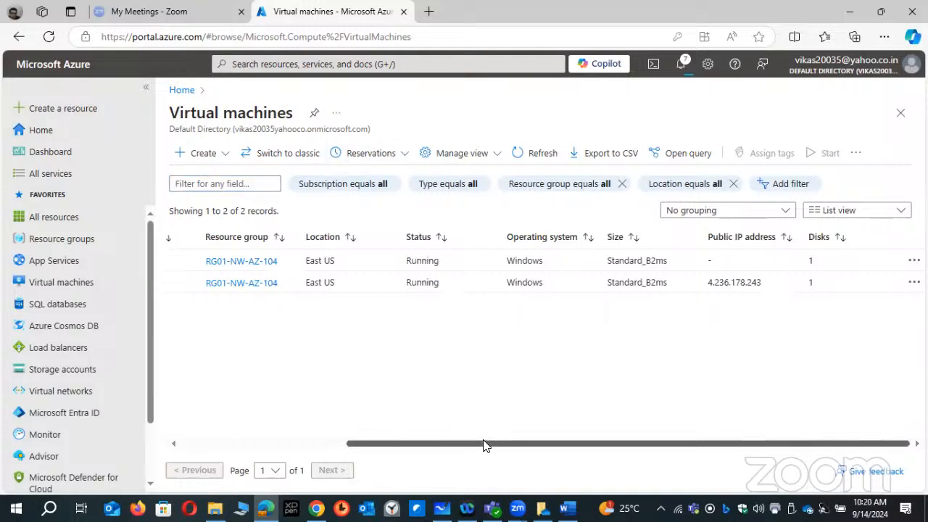
drag(768, 282, 708, 283)
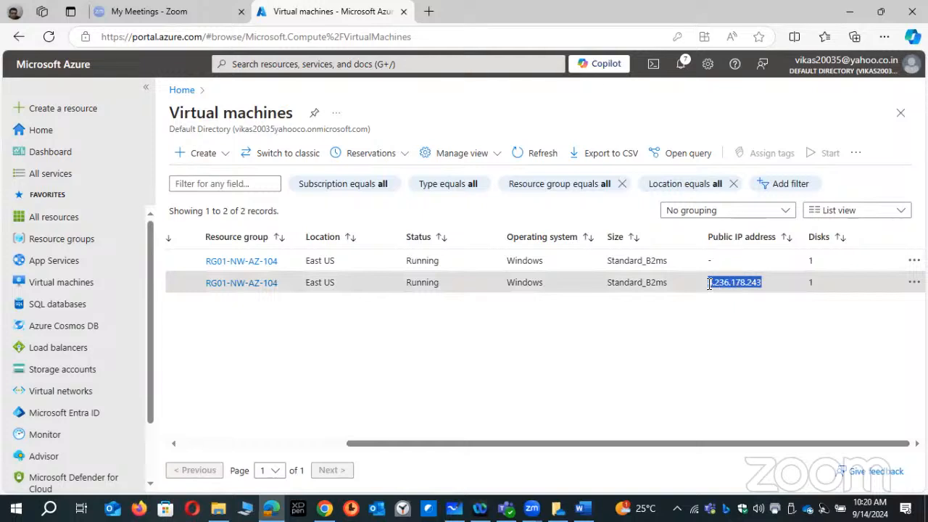
drag(587, 442, 406, 442)
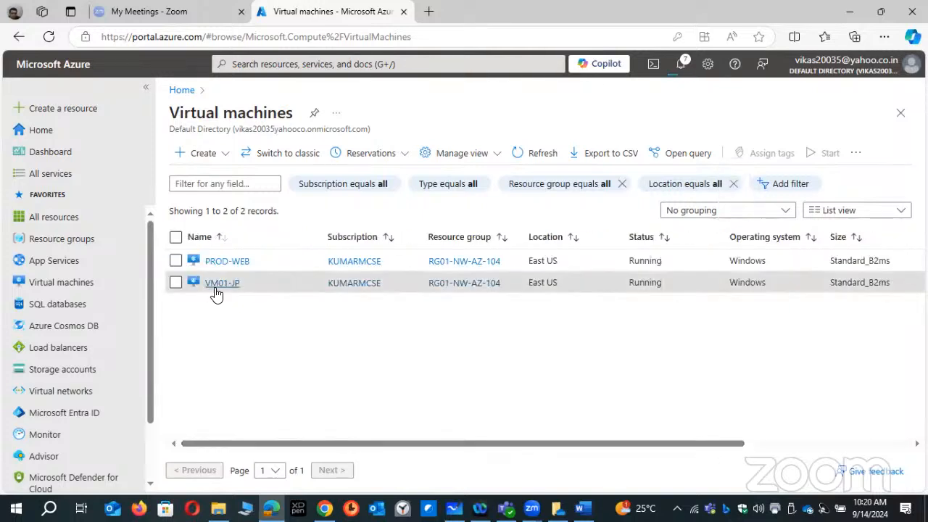
drag(696, 443, 808, 434)
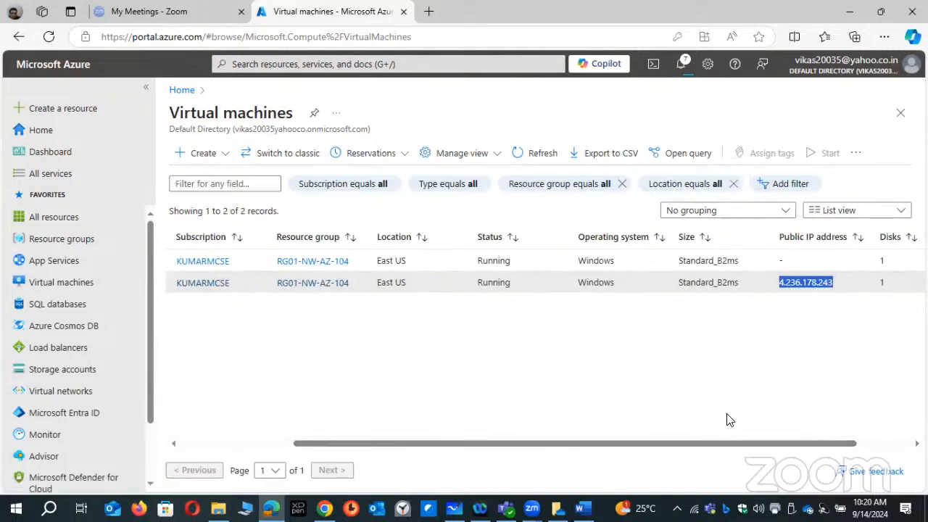
drag(643, 444, 523, 443)
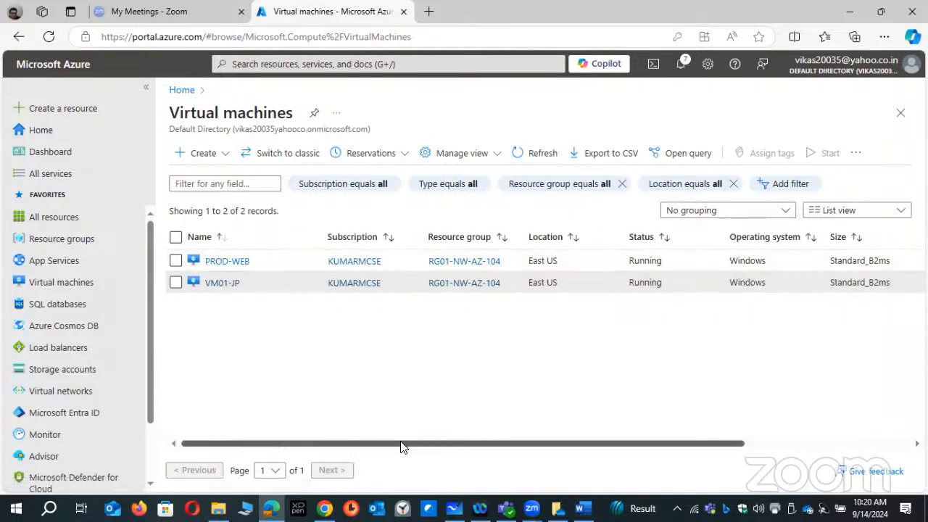
drag(400, 444, 564, 445)
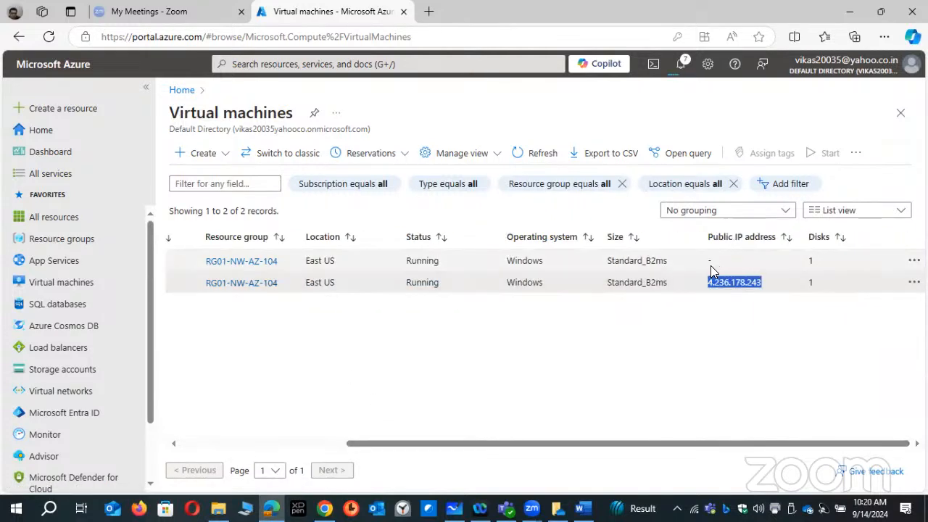
drag(487, 443, 392, 435)
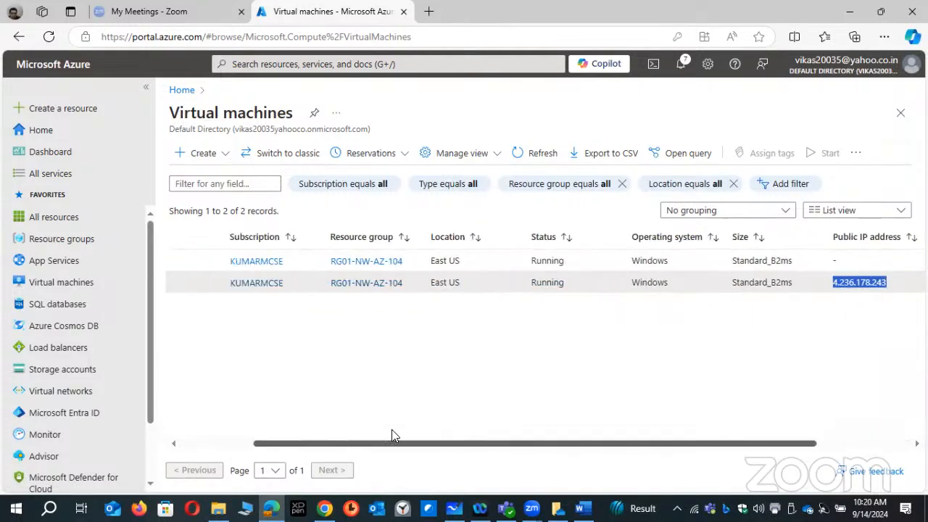
- Open the virtual network VNET01 and examine its connected devices and their subnets
click(62, 390)
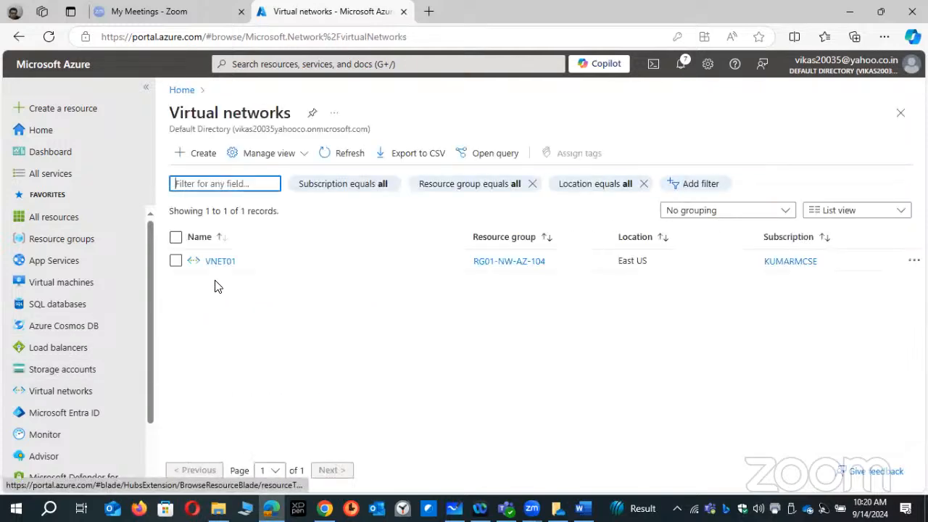
click(221, 265)
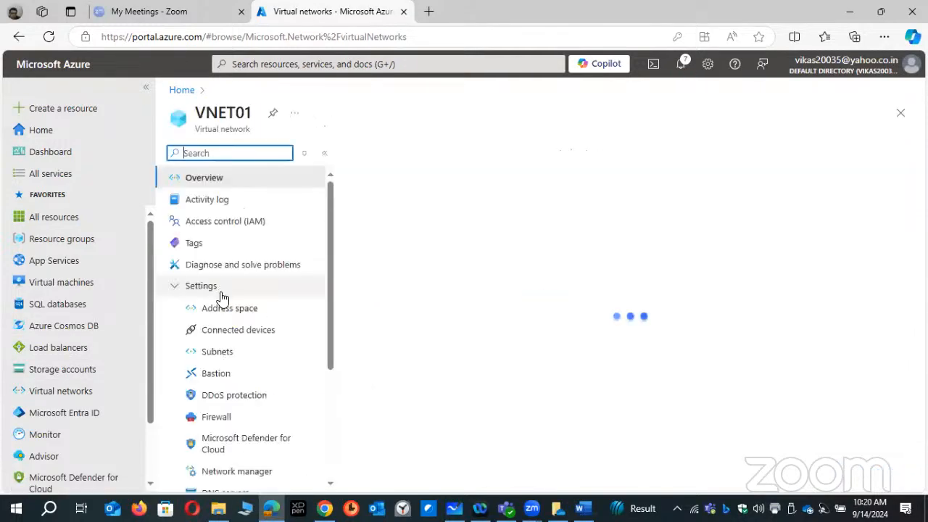
click(227, 331)
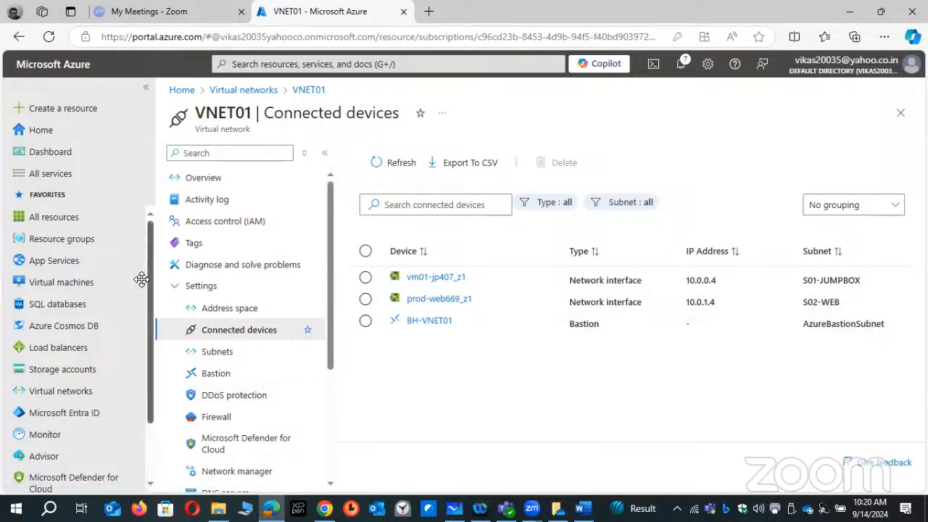
click(433, 282)
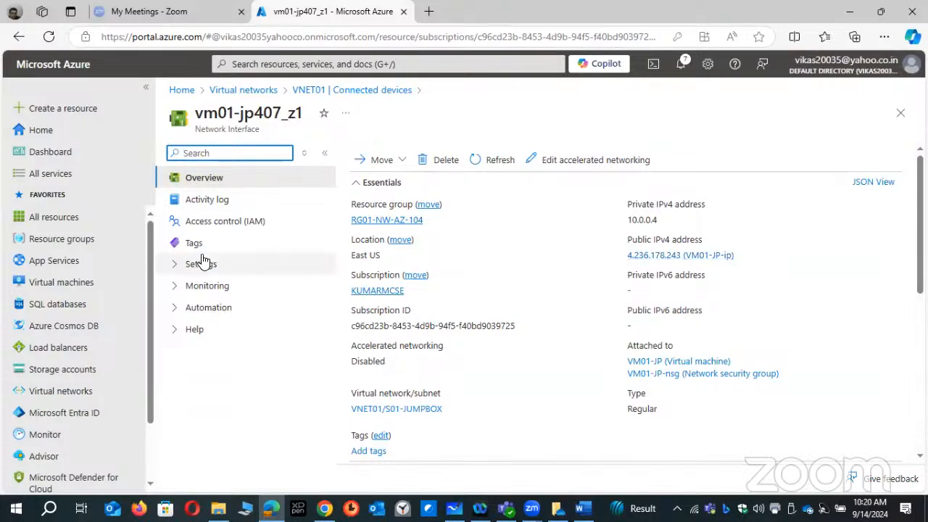
click(177, 264)
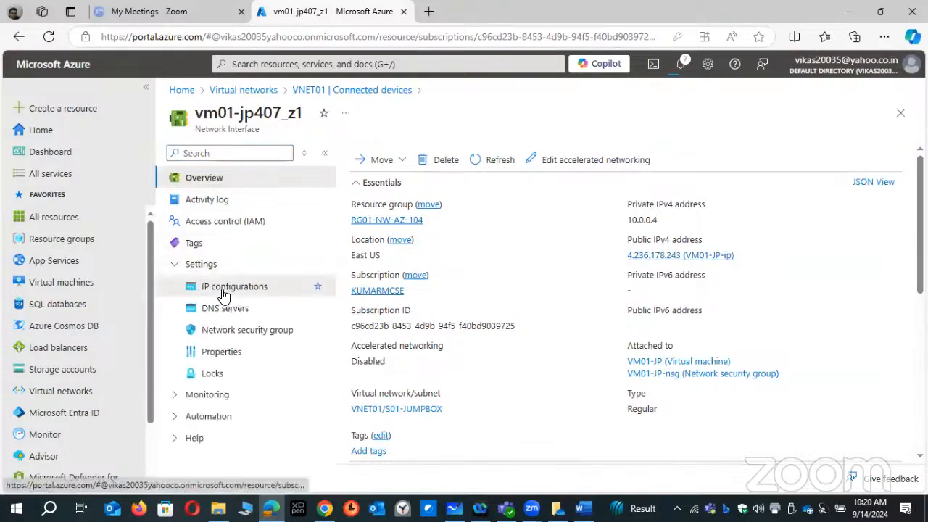
click(218, 292)
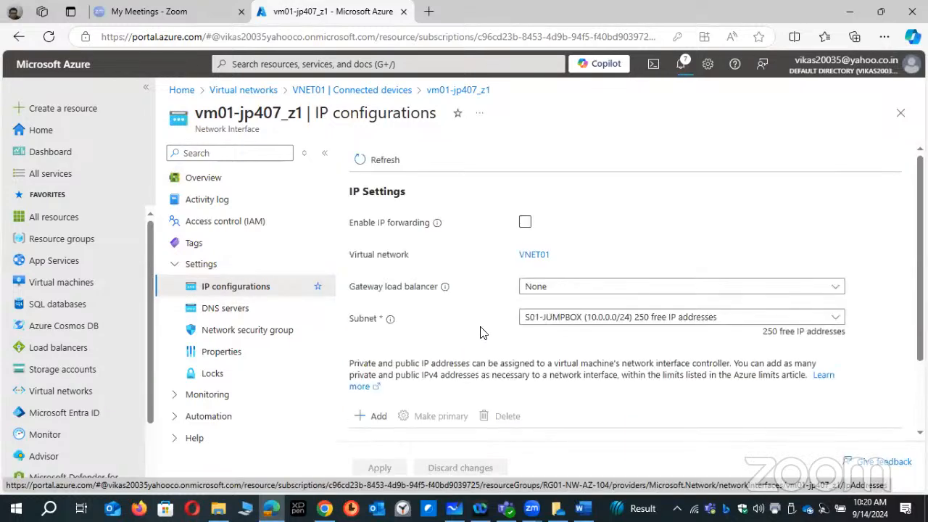
click(589, 319)
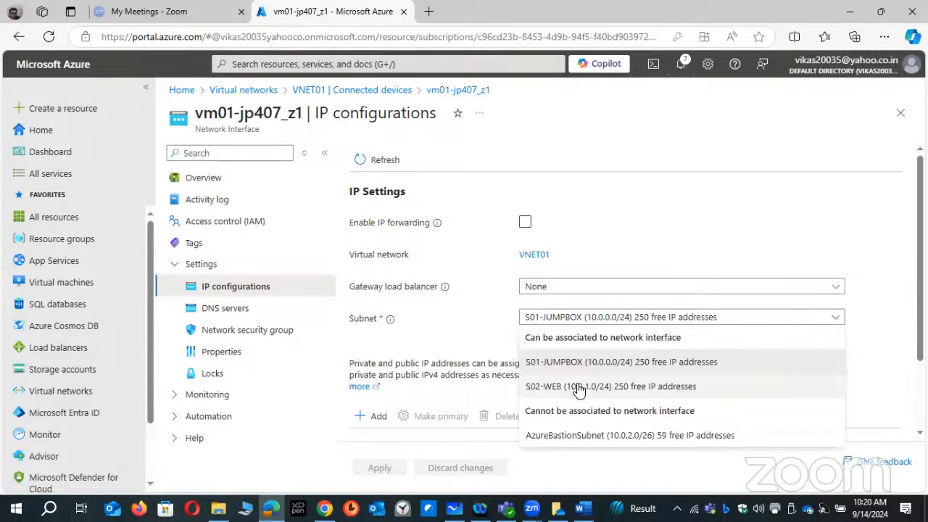
click(561, 386)
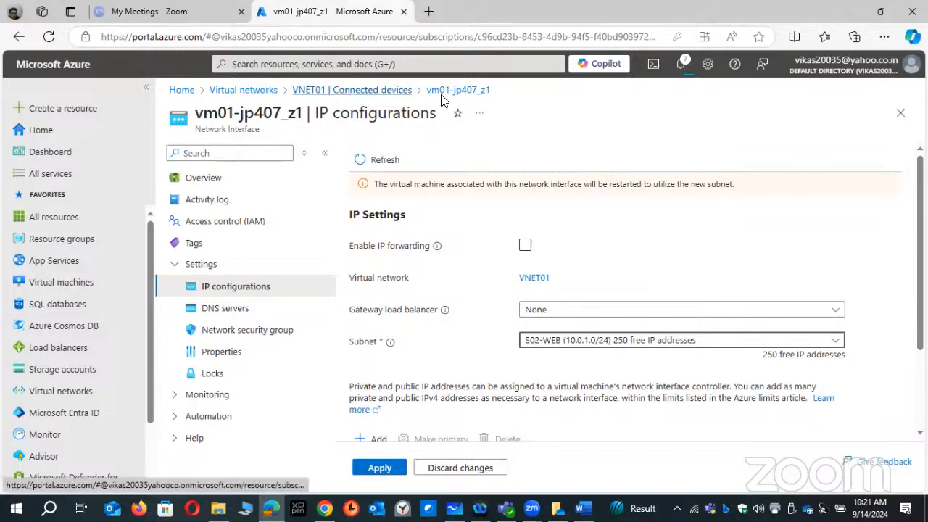
click(377, 96)
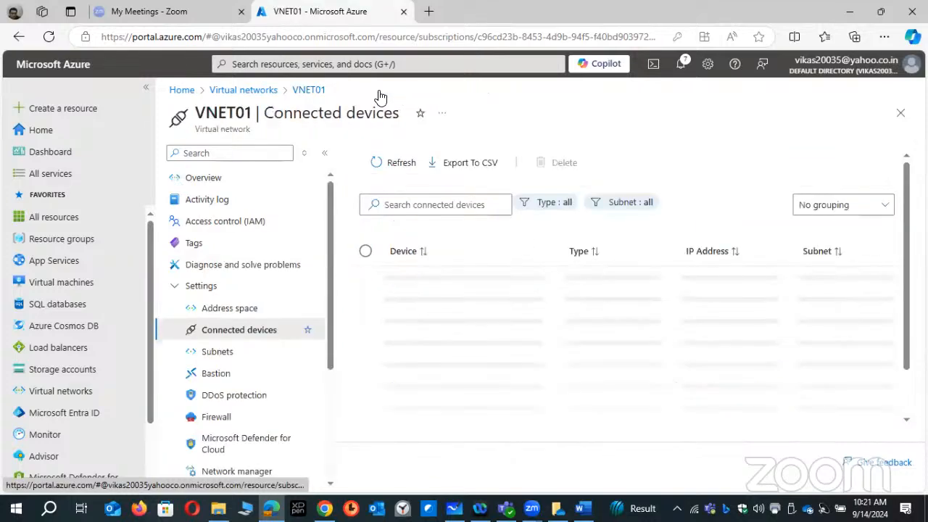
- Open the IP configurations of the PROD-WEB virtual machine's primary network interface and check its private IP address
click(66, 283)
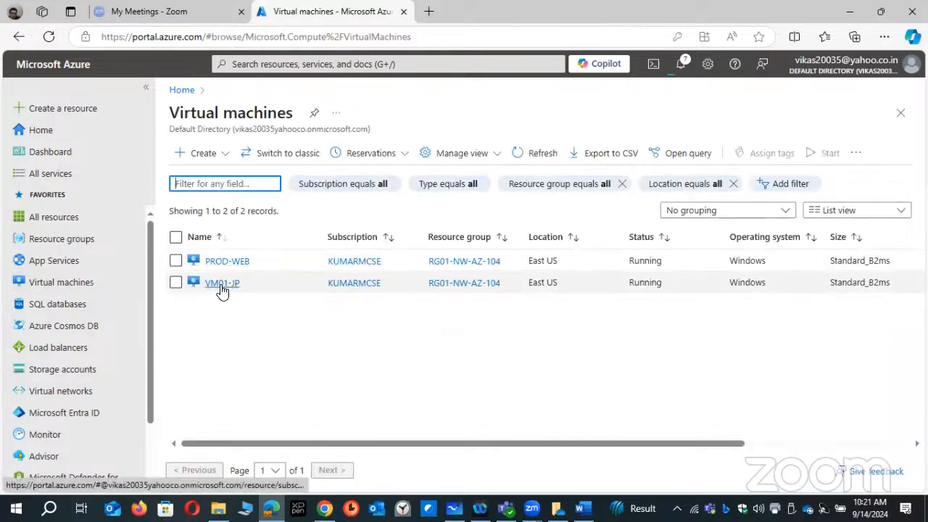
click(228, 262)
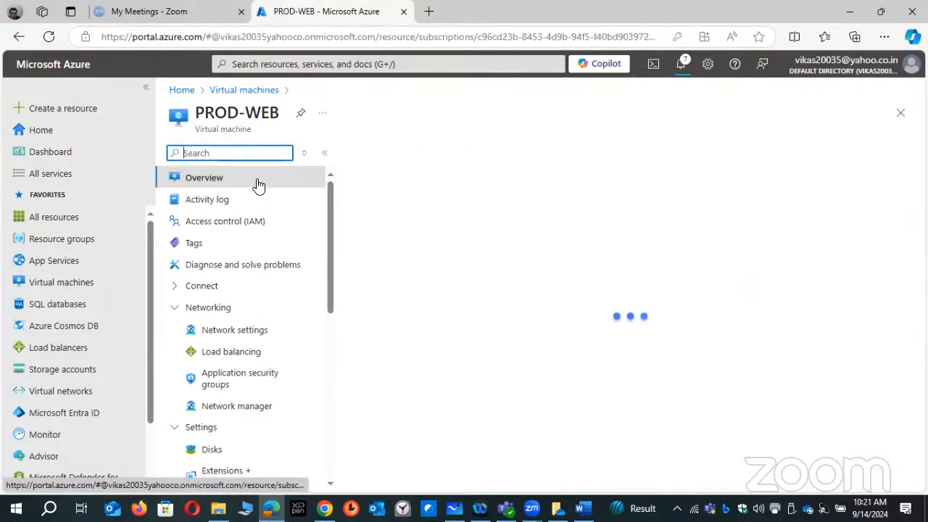
drag(261, 116, 274, 157)
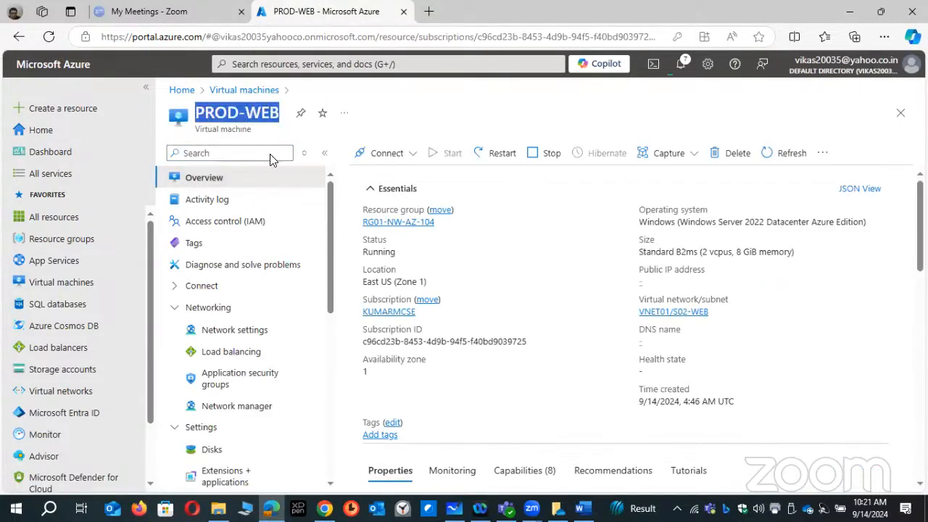
click(219, 332)
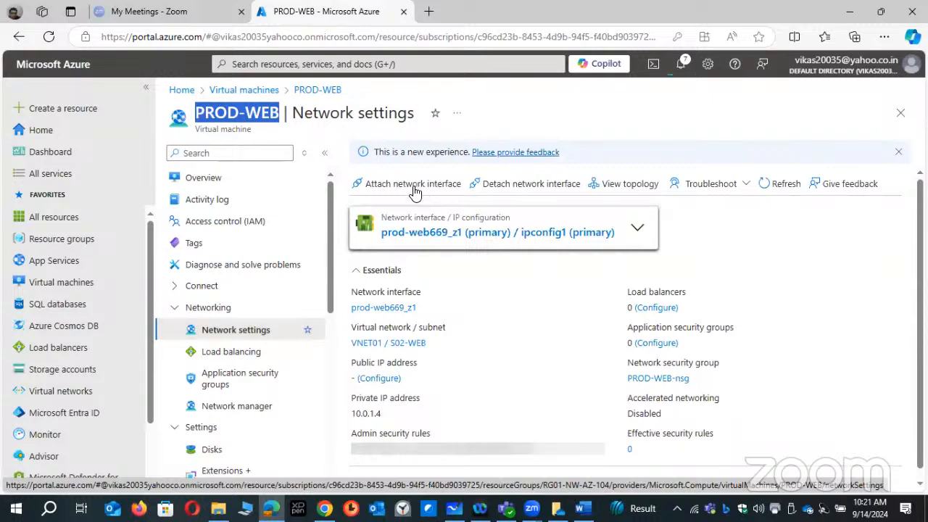
click(420, 240)
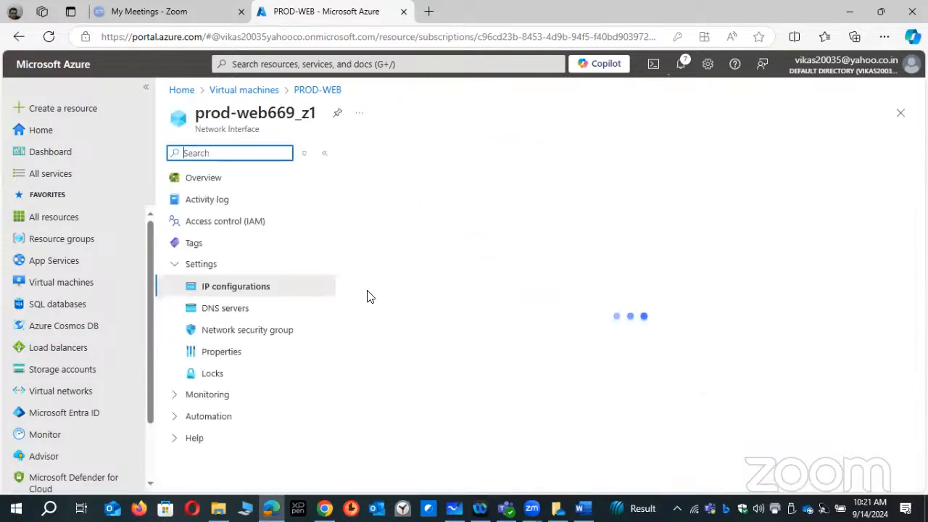
scroll(478, 355, down, 1)
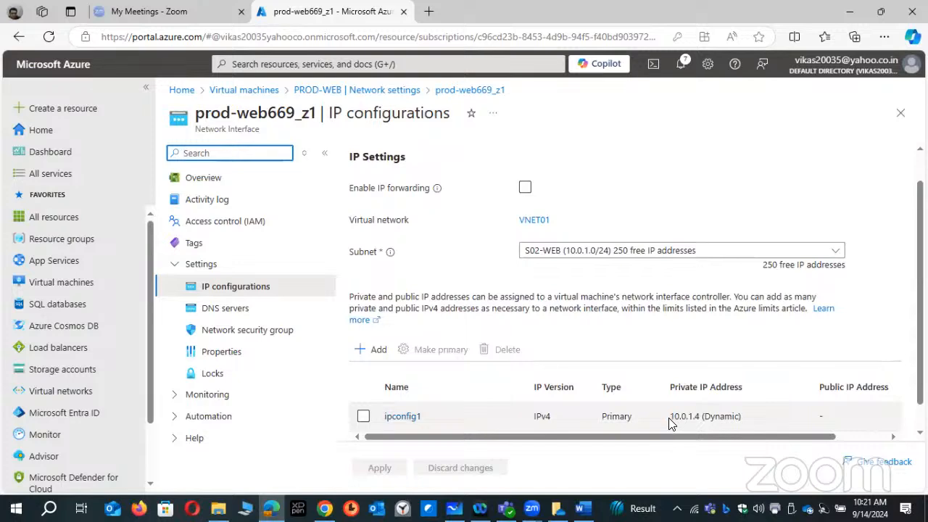
drag(669, 419, 742, 420)
click(606, 418)
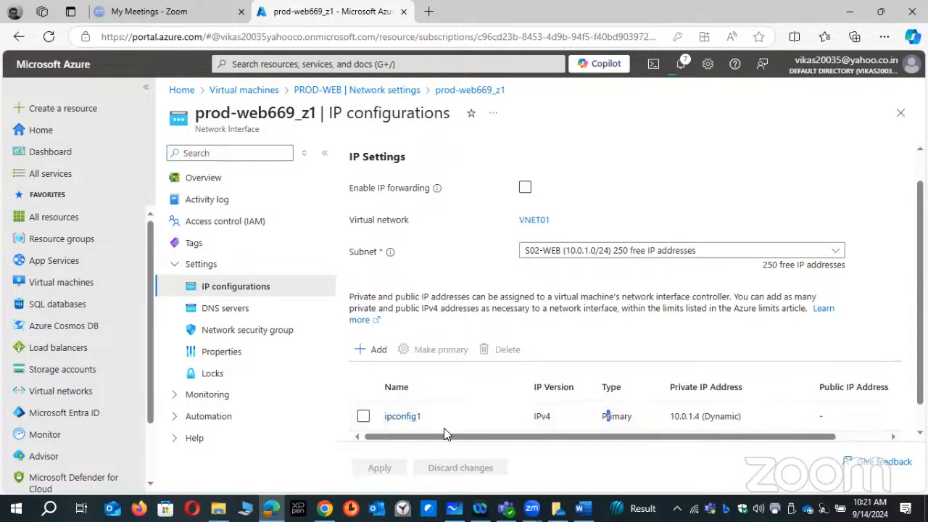
- Set the private IP allocation of ipconfig1 to static with address 10.0.1.4, save it and check the update's progress
click(403, 418)
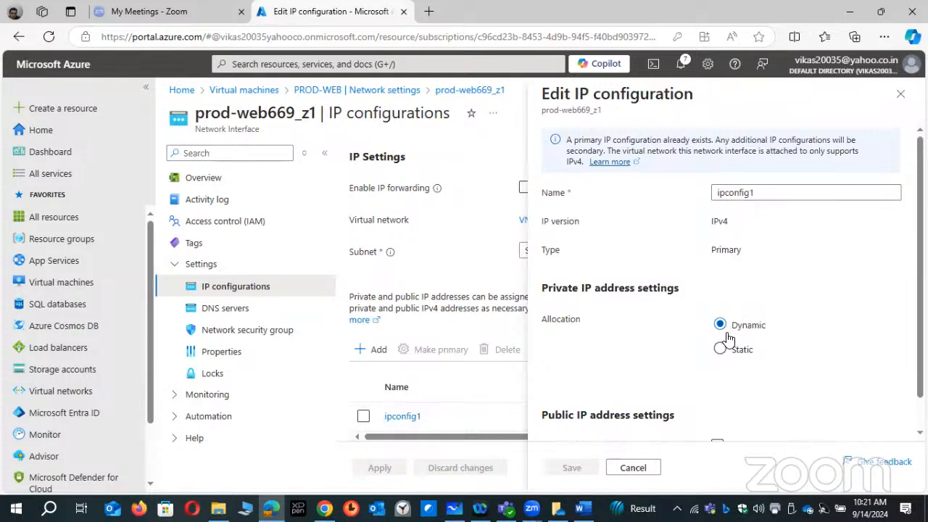
click(720, 350)
scroll(761, 341, down, 1)
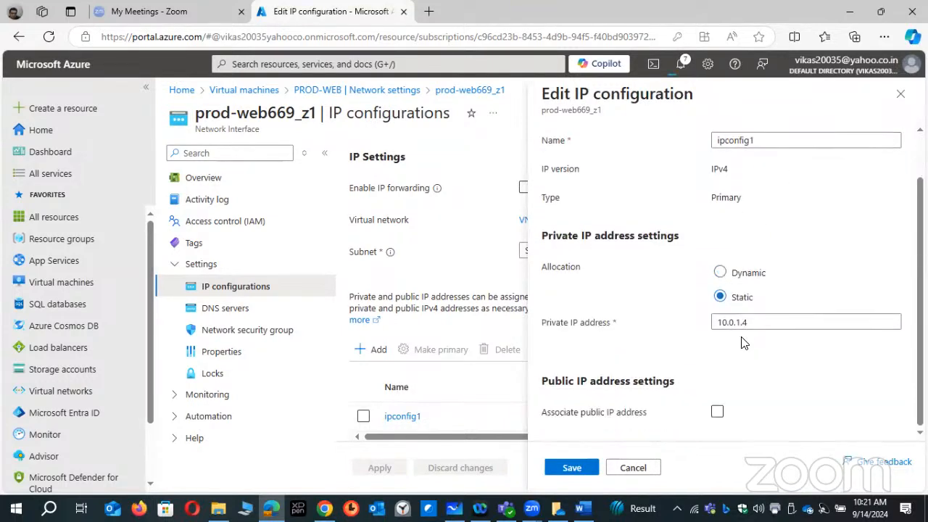
drag(754, 324, 667, 325)
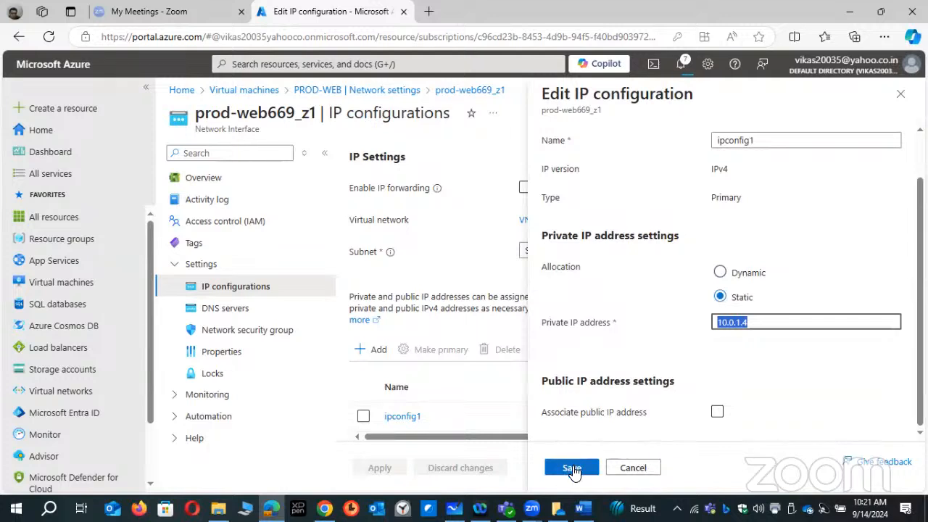
click(570, 468)
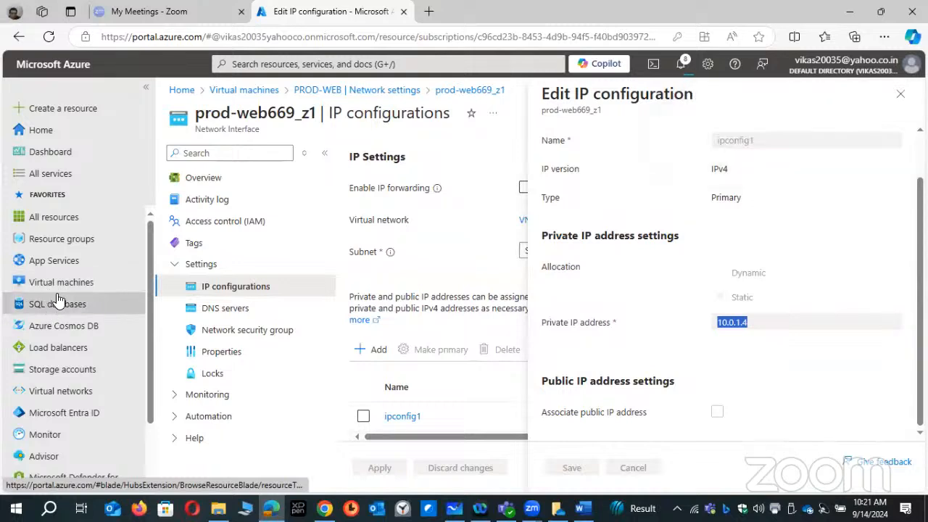
mouse_move(58, 301)
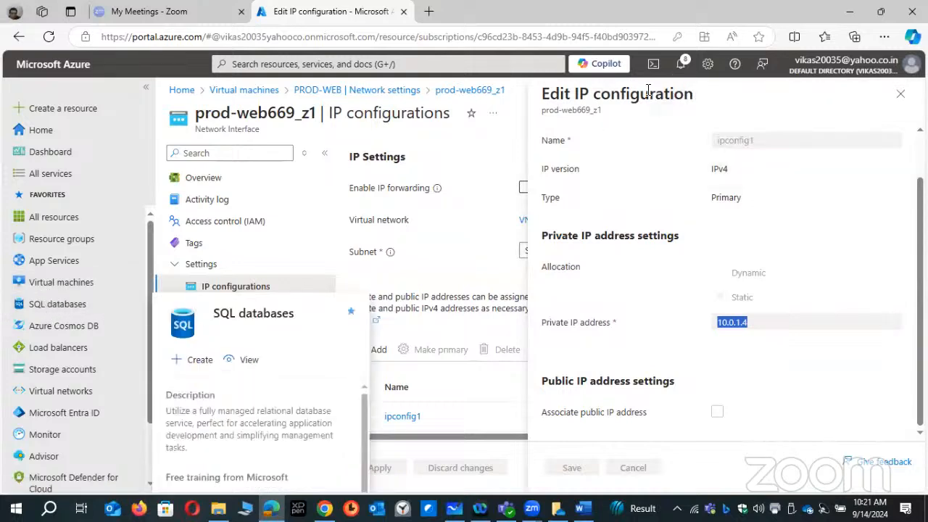
click(680, 71)
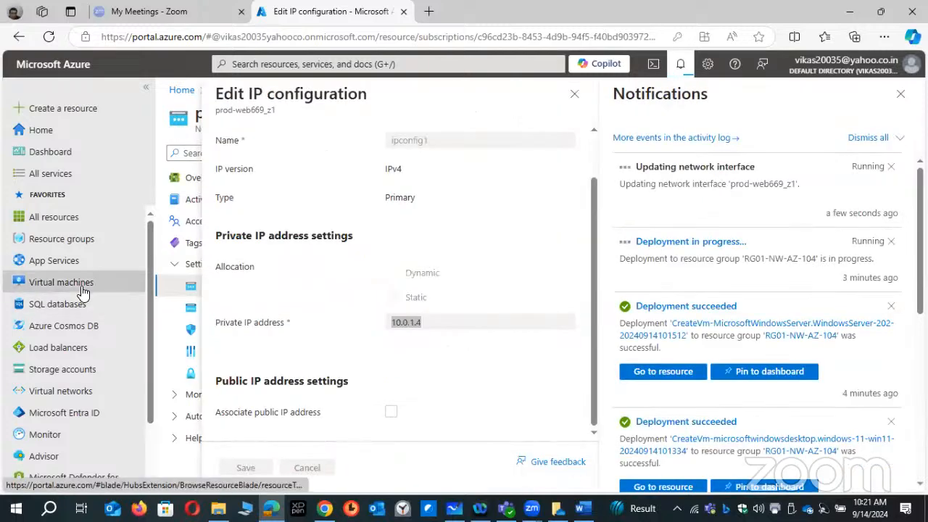
- Open the virtual machine VM01-JP and copy its public IP address
mouse_move(87, 292)
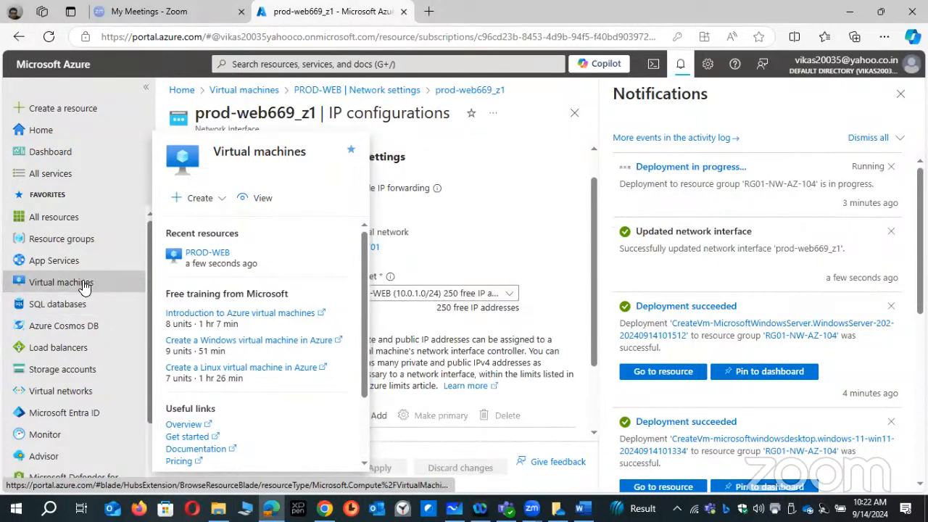
click(96, 283)
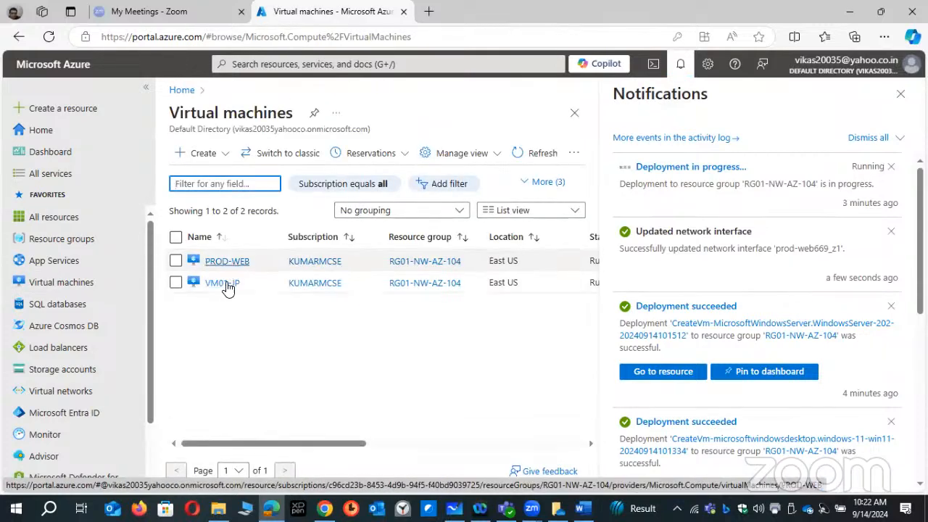
click(221, 283)
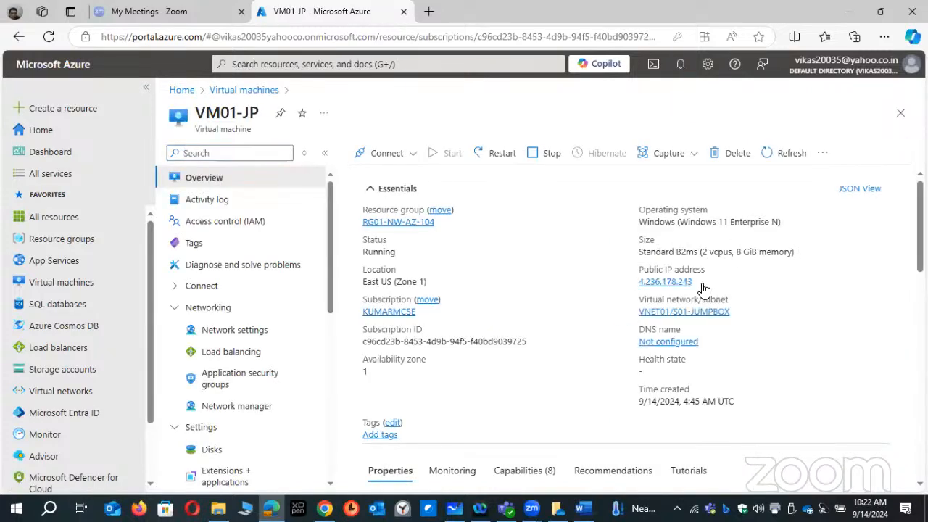
click(700, 282)
- Launch Remote Desktop Connection with MSTSC and connect to VM01-JP at 4.236.178.243
key(super+r)
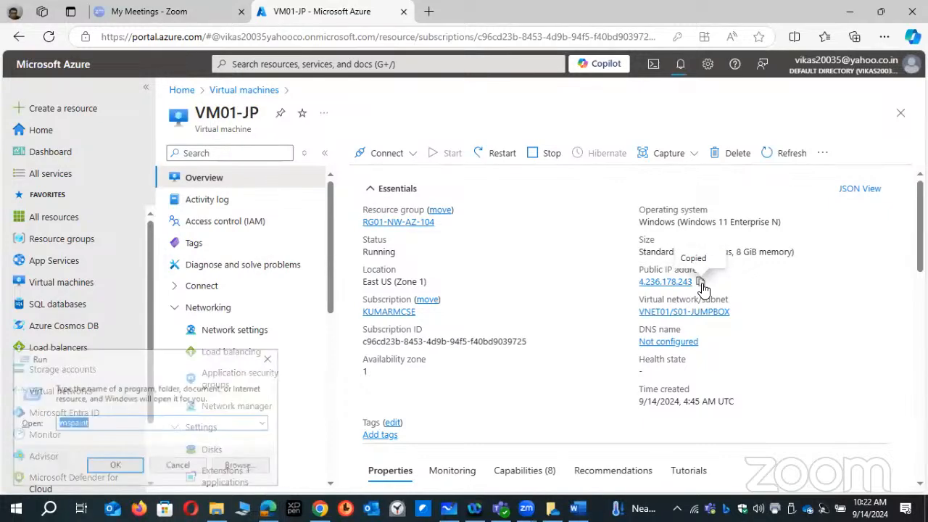
key(Return)
key(Return)
text(MSTSC)
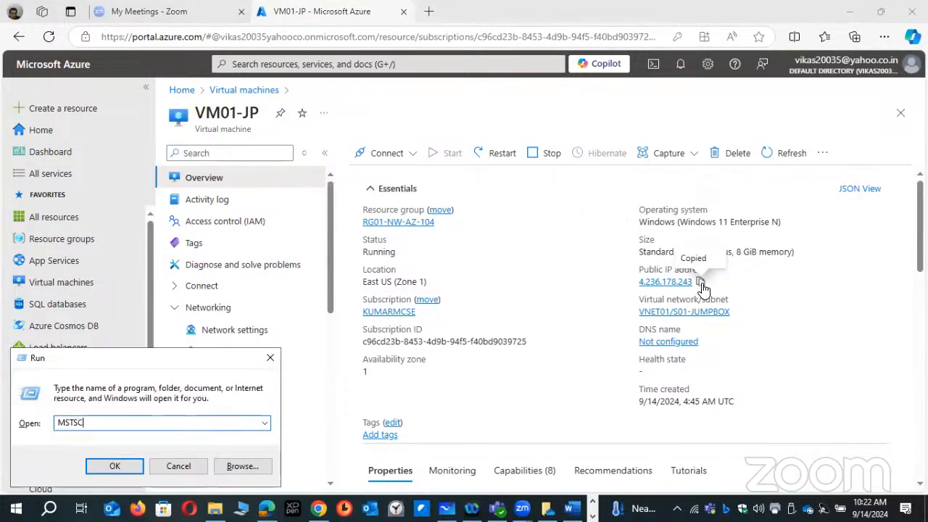
key(Return)
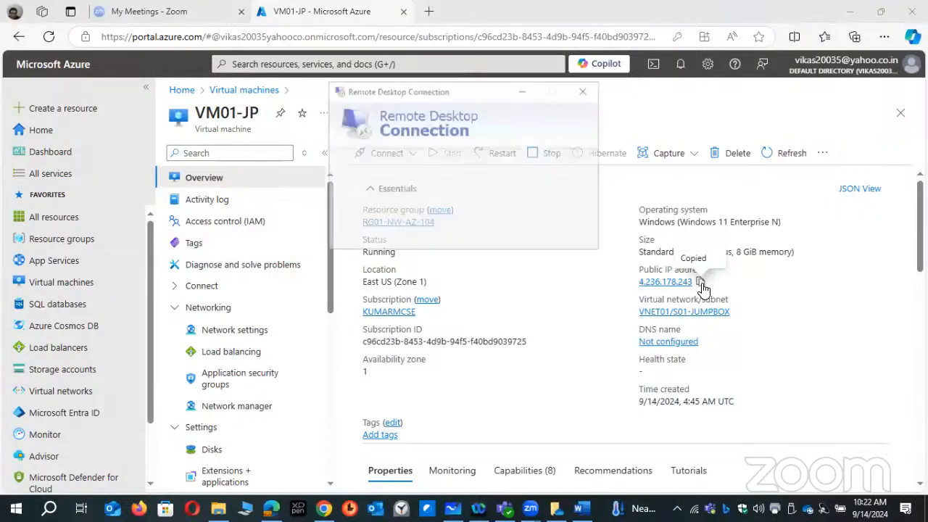
key(ctrl+v)
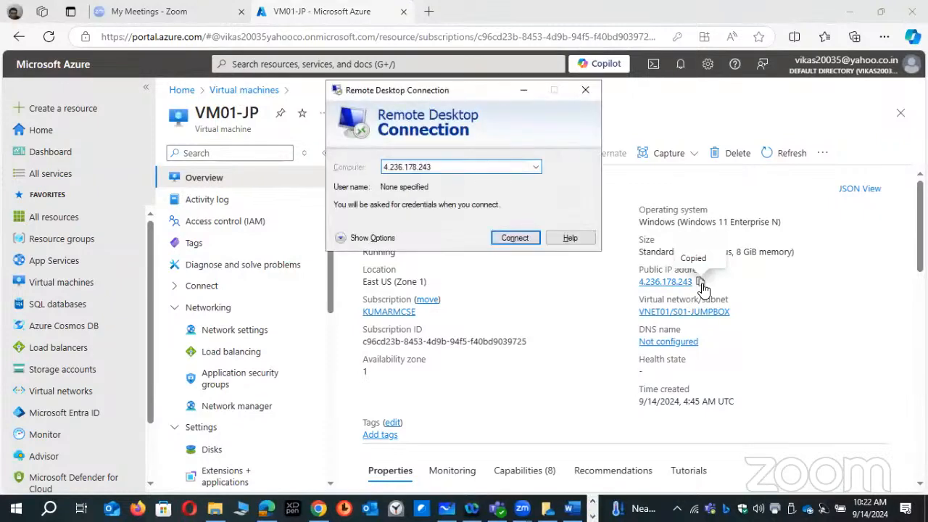
key(Return)
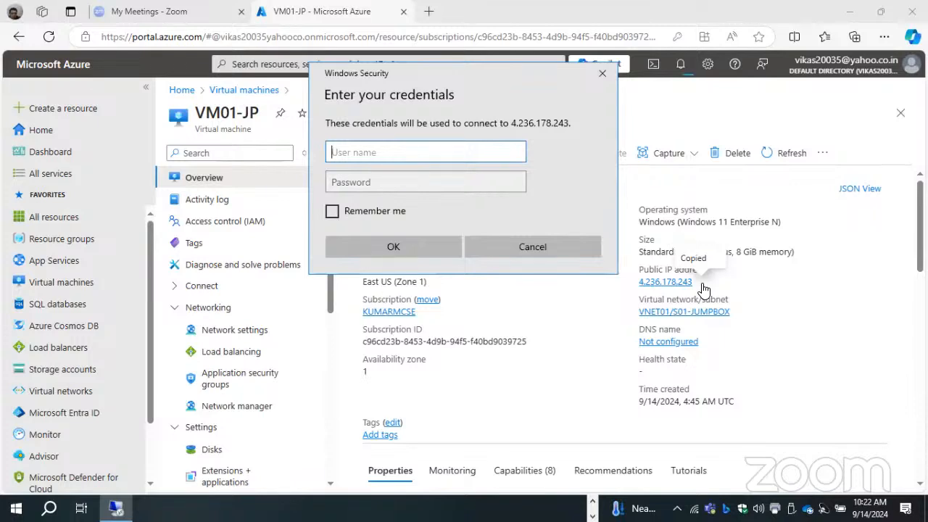
- Try to sign in to VM01-JP with the administrator's user name and account password
text(kumar)
key(Tab)
text(*)
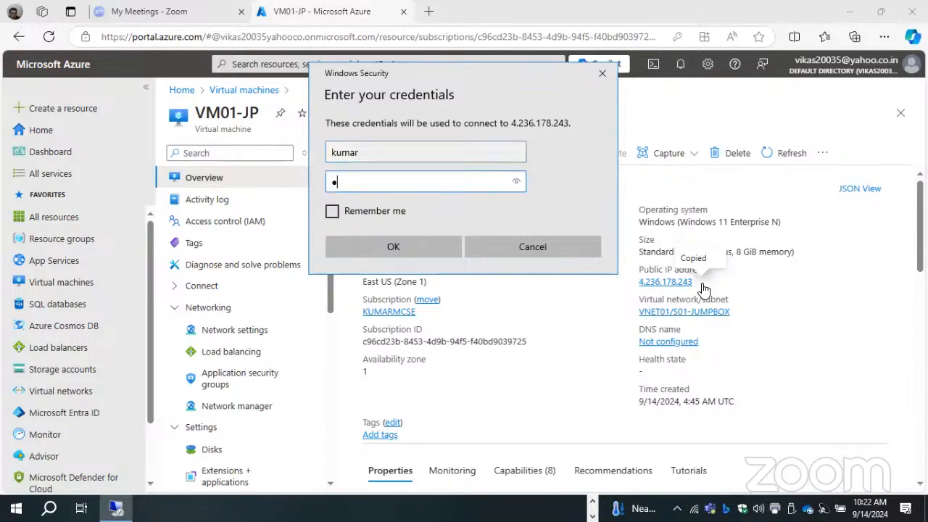
text(****)
key(Caps_Lock)
text(***)
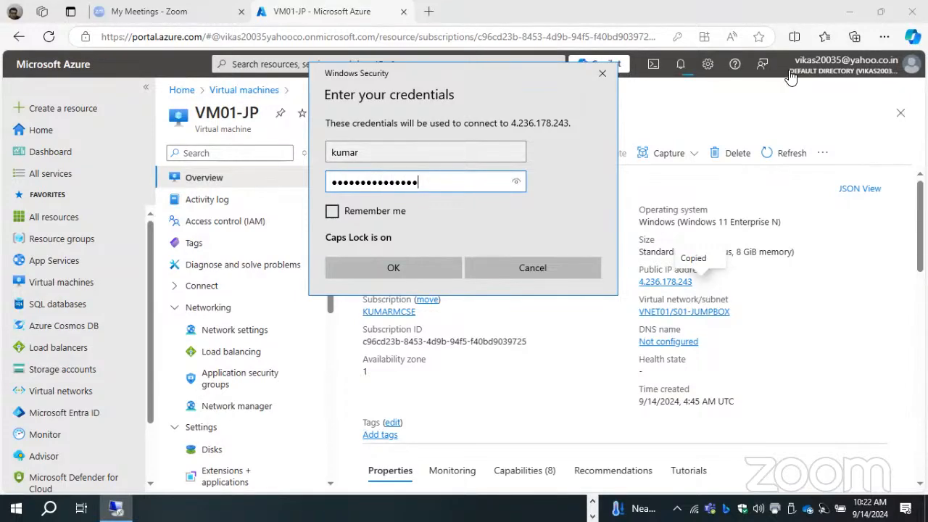
key(Return)
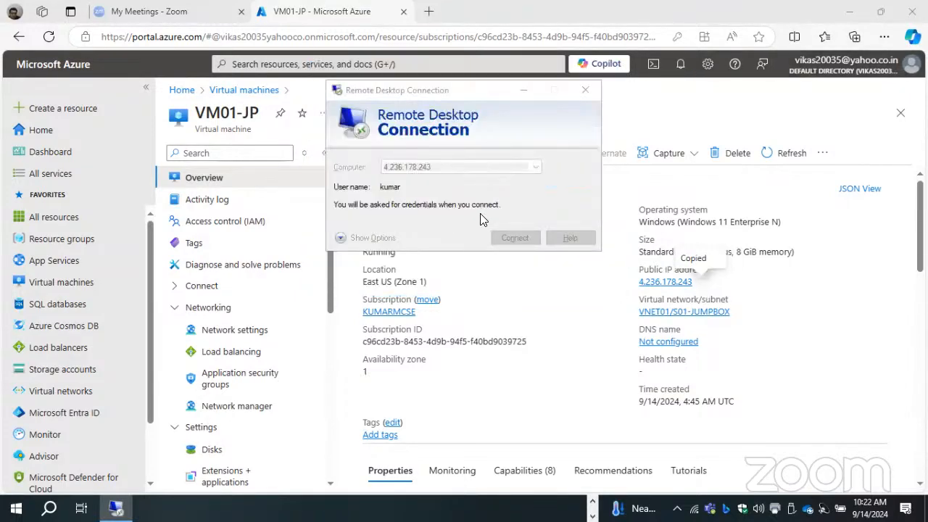
- Retry the VM01-JP remote desktop sign-in by entering the account password again
key(Caps_Lock)
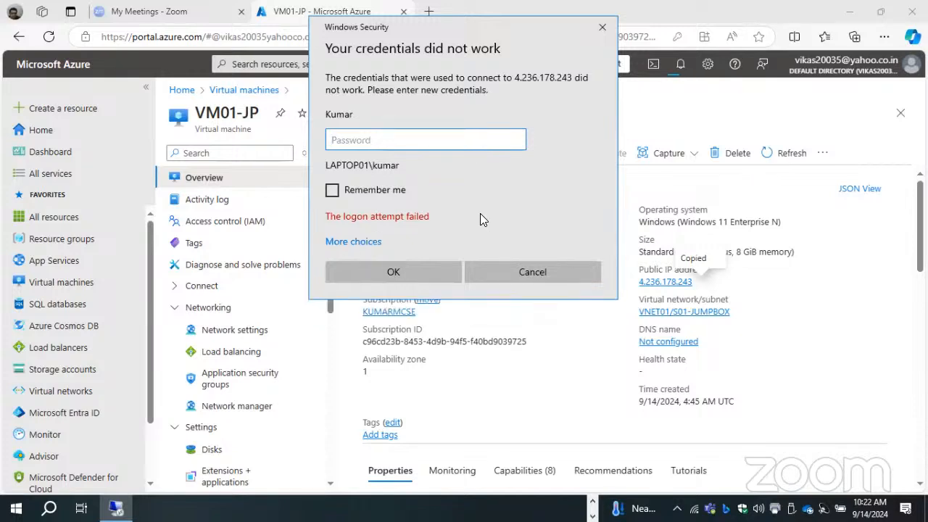
text(********)
key(Caps_Lock)
text(******)
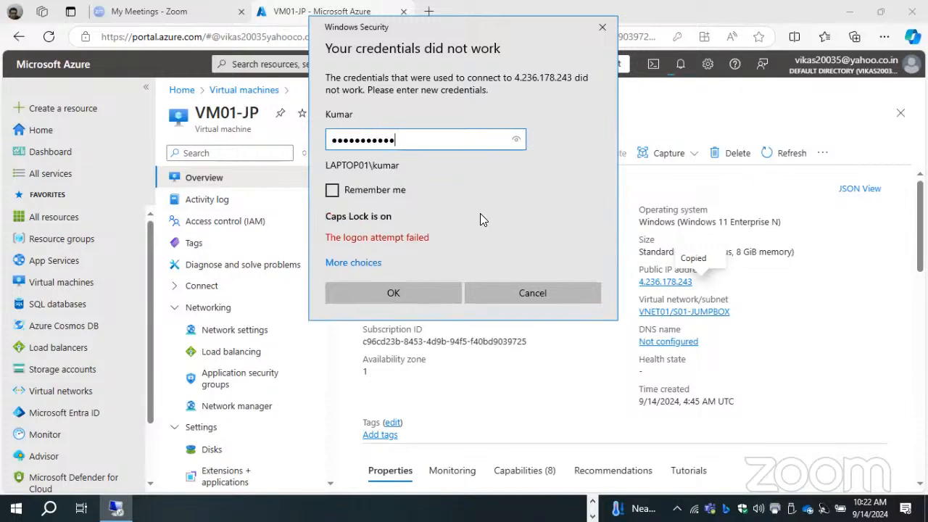
text(**)
key(Return)
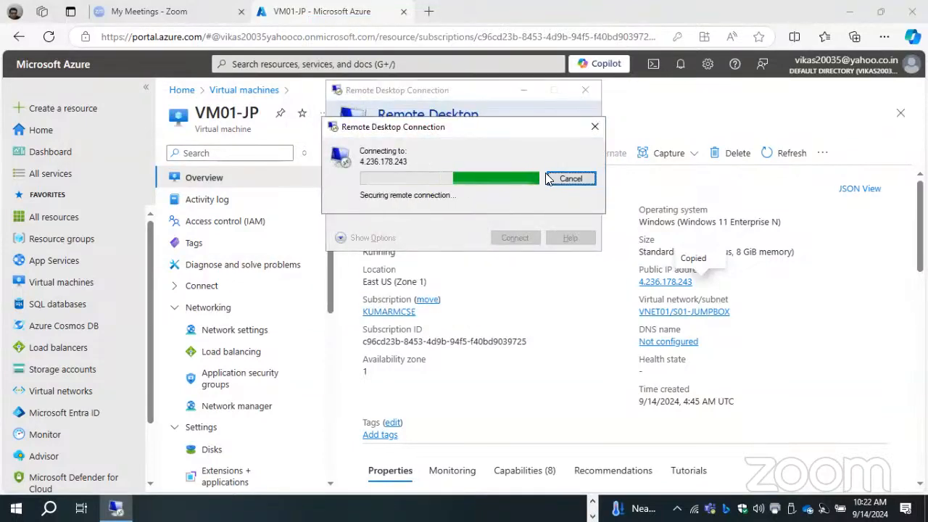
- Enter the VM01-JP account password once more and proceed with the remote desktop connection
text(**)
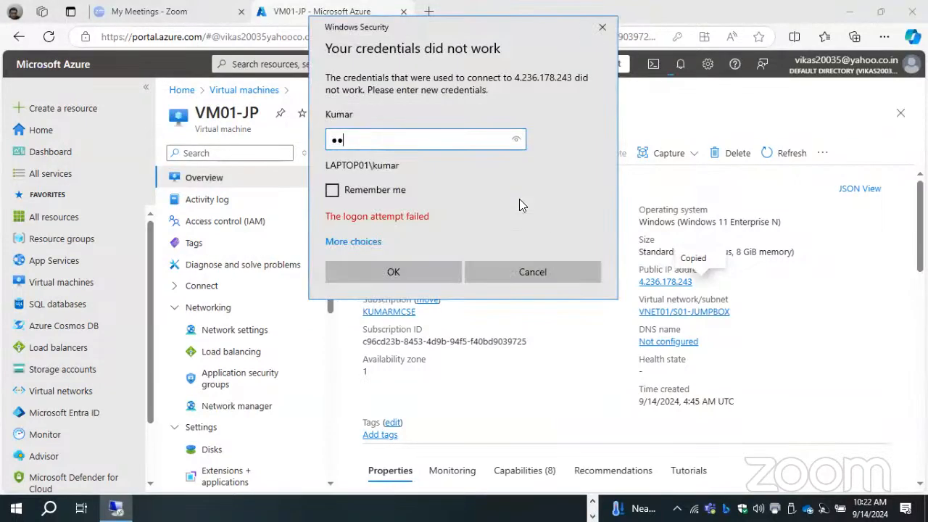
text(******)
key(Caps_Lock)
text(****)
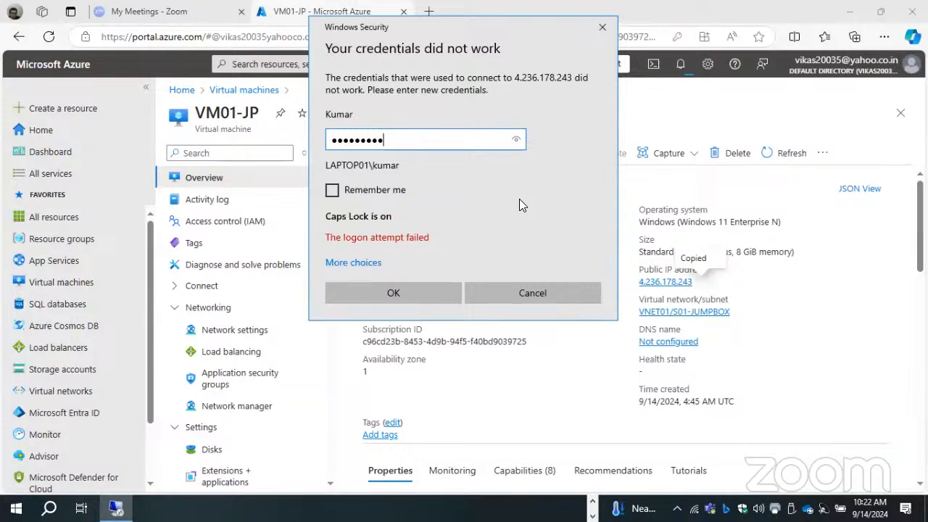
text(****)
key(Return)
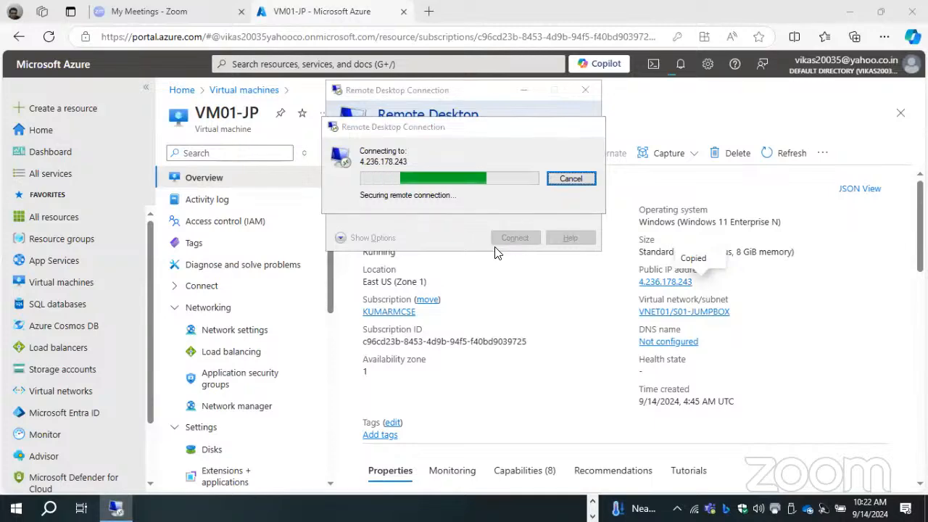
click(504, 284)
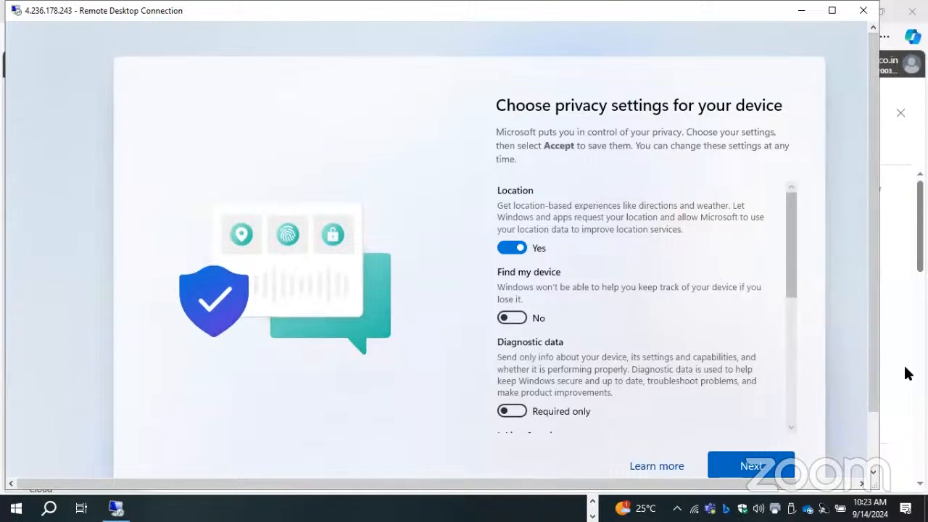
- Accept the default device privacy settings in the Windows first-run setup on VM01-JP
click(754, 468)
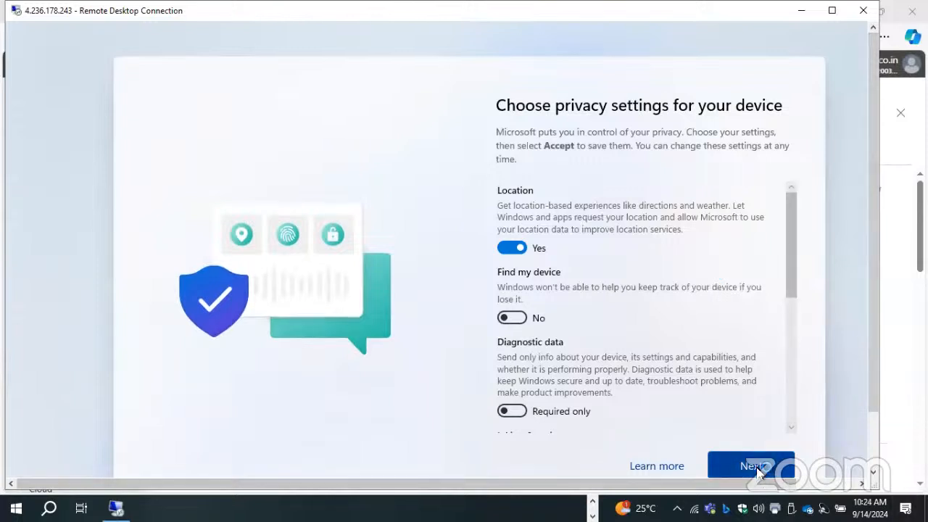
click(757, 469)
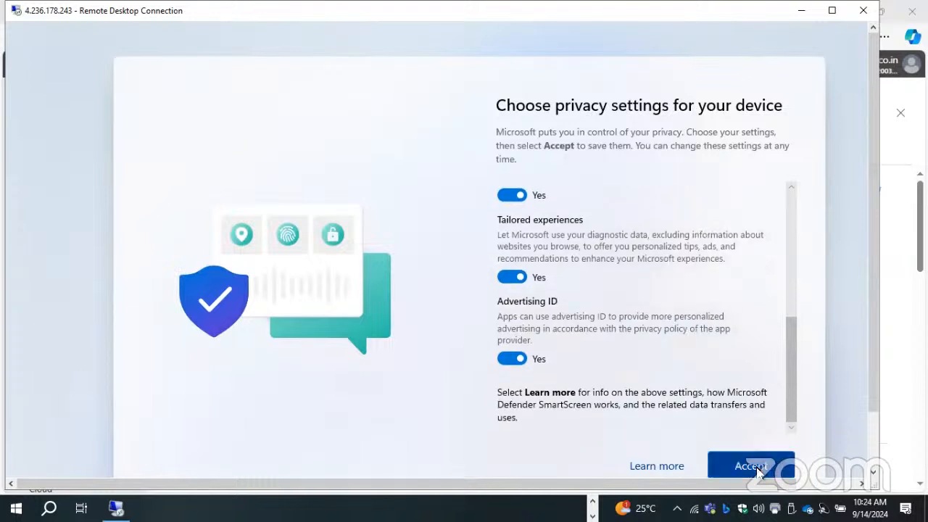
click(756, 469)
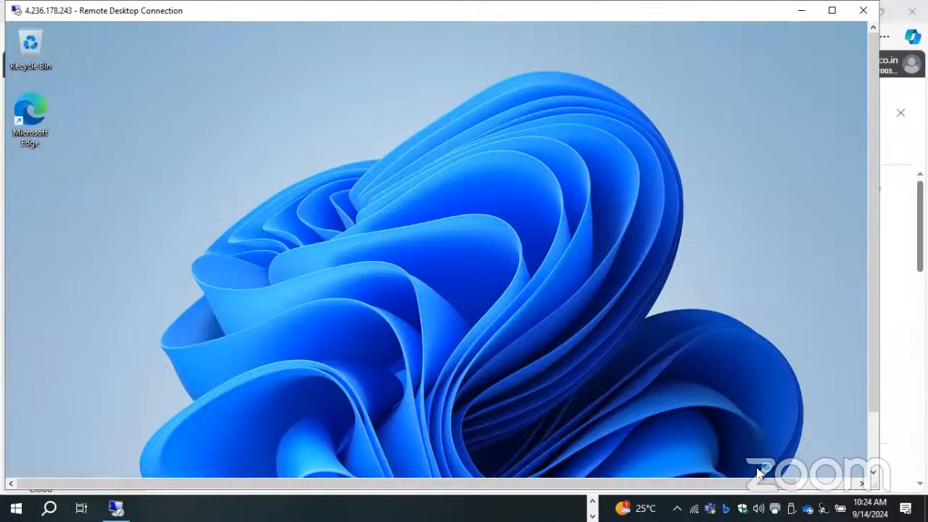
- Launch a command prompt on VM01-JP by running cmd
drag(873, 255, 869, 353)
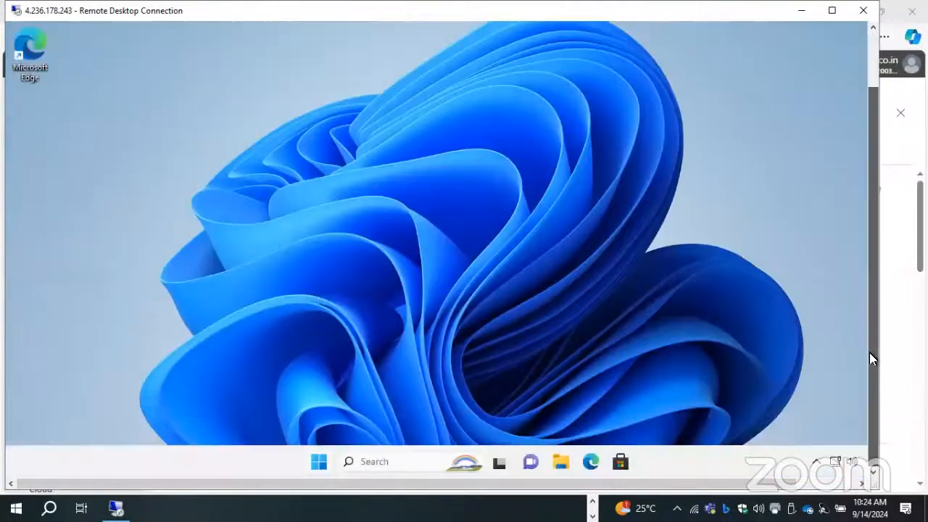
right_click(317, 463)
click(292, 388)
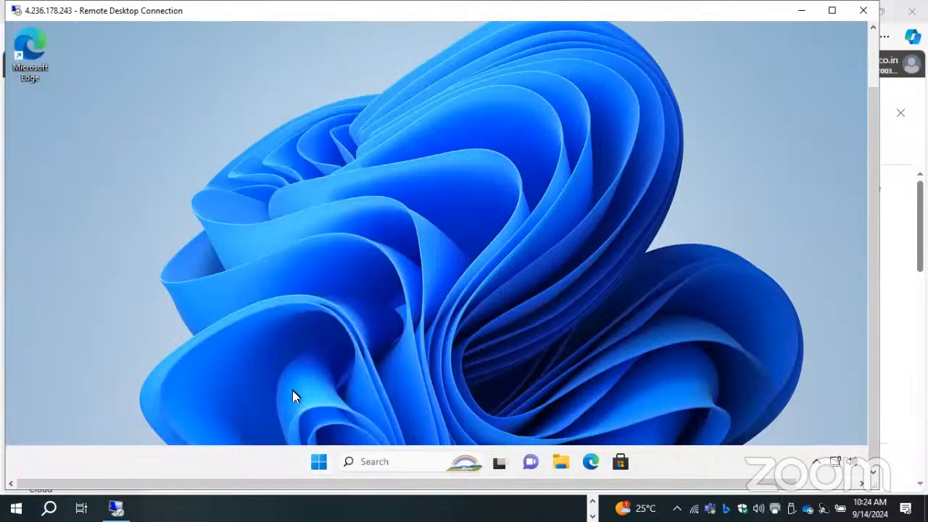
text(cmd)
key(Return)
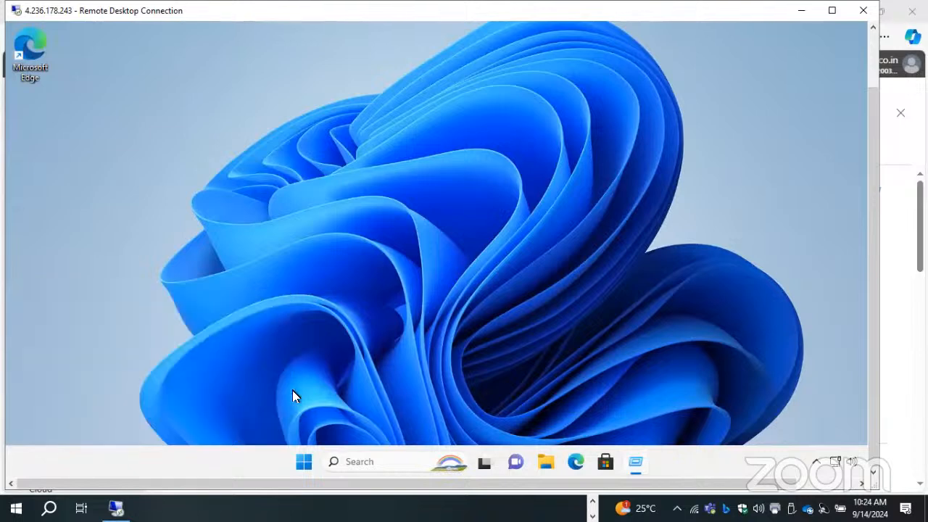
scroll(872, 211, up, 1)
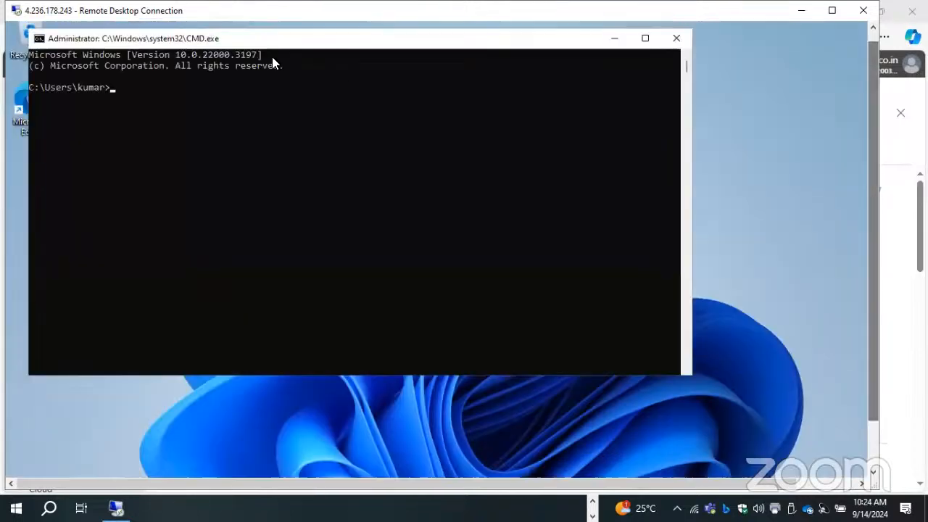
- Set the command prompt's font size to 24
right_click(283, 38)
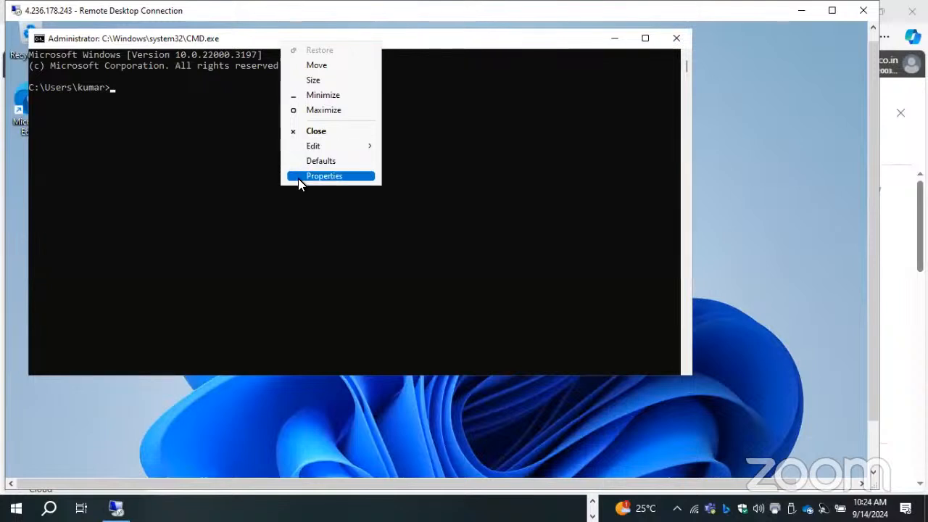
click(298, 176)
click(94, 72)
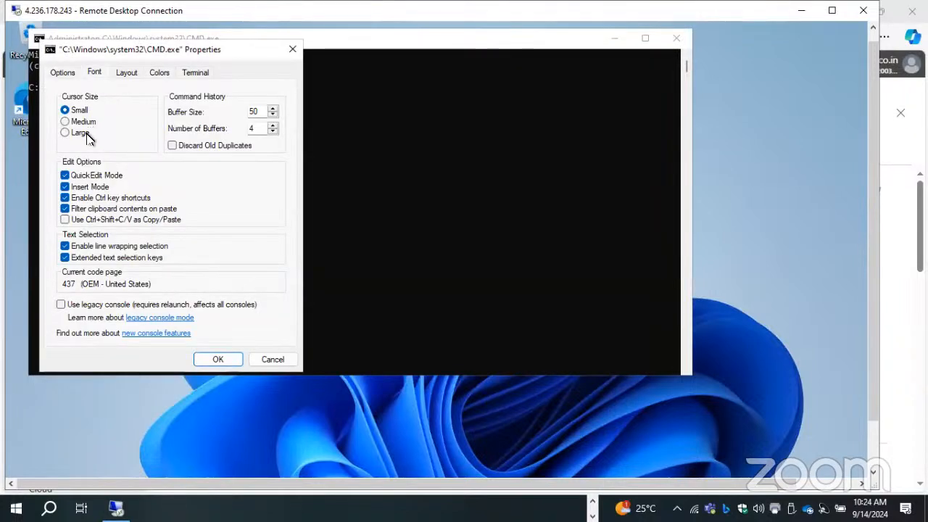
click(65, 145)
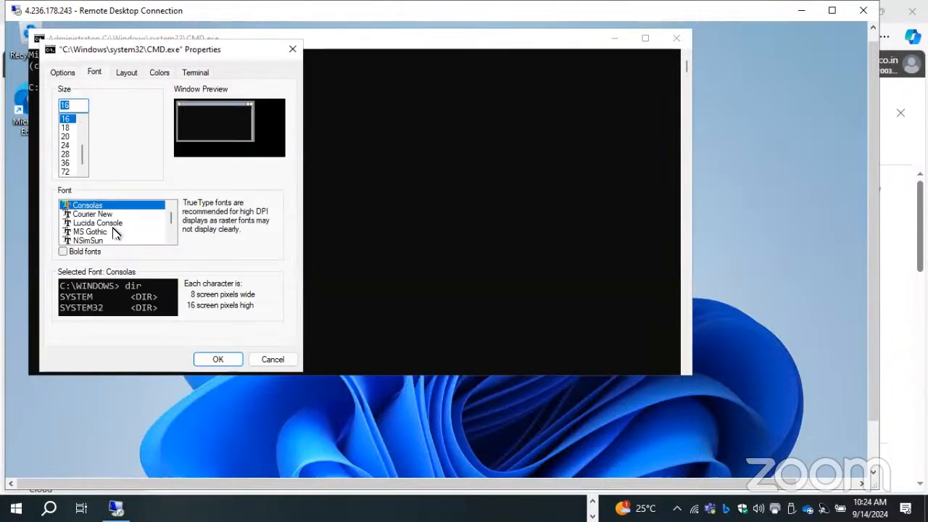
click(207, 359)
click(291, 195)
- Run IPCONFIG /ALL on VM01-JP and examine the IPv4 address, DHCP server, DNS server and lease expiry year
text(I)
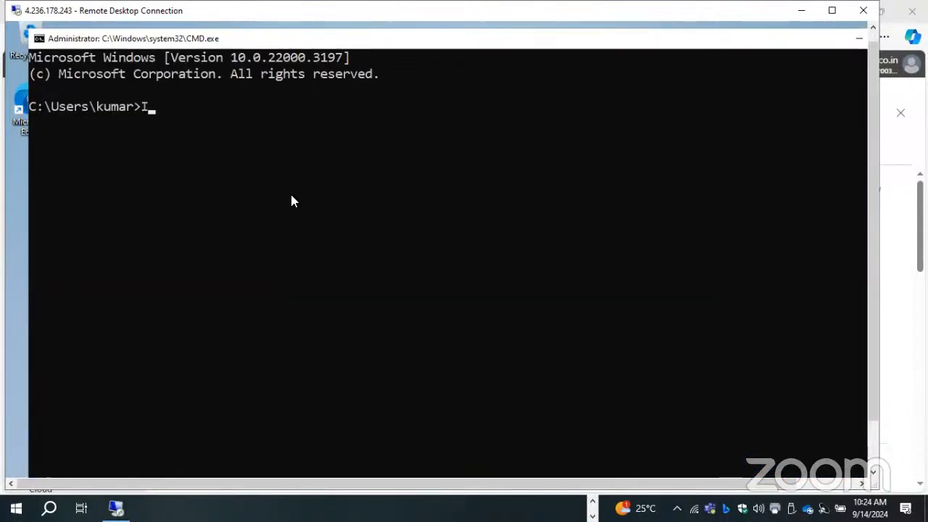
text(PCONFIG /ALL)
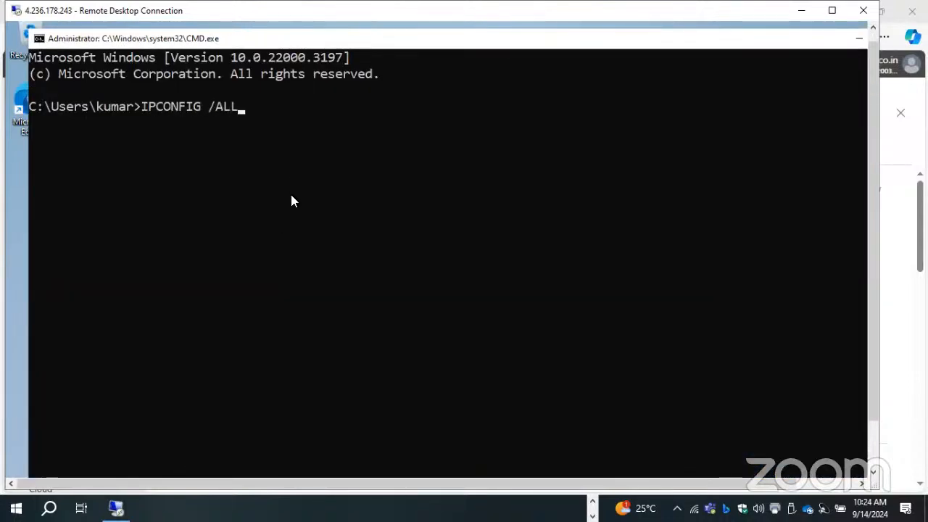
key(Return)
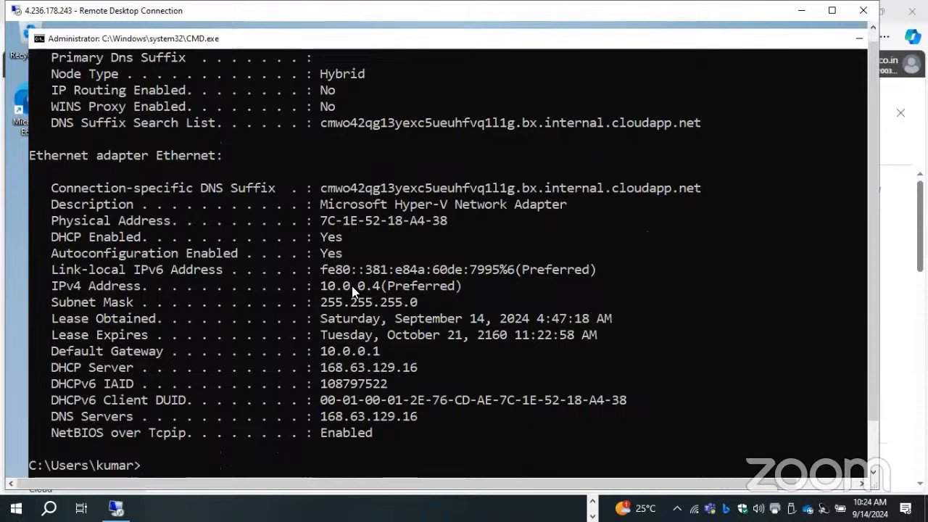
drag(317, 285, 384, 288)
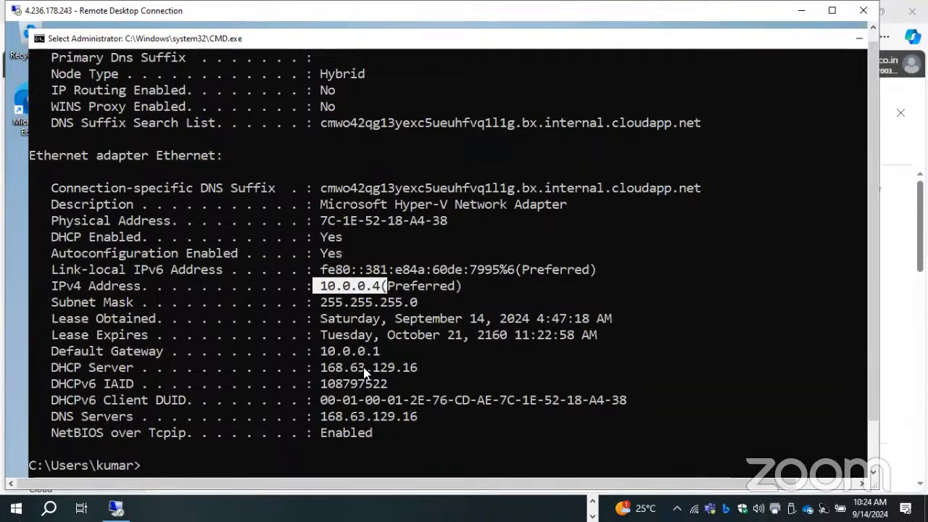
drag(373, 370, 322, 372)
drag(319, 416, 427, 423)
scroll(375, 339, down, 2)
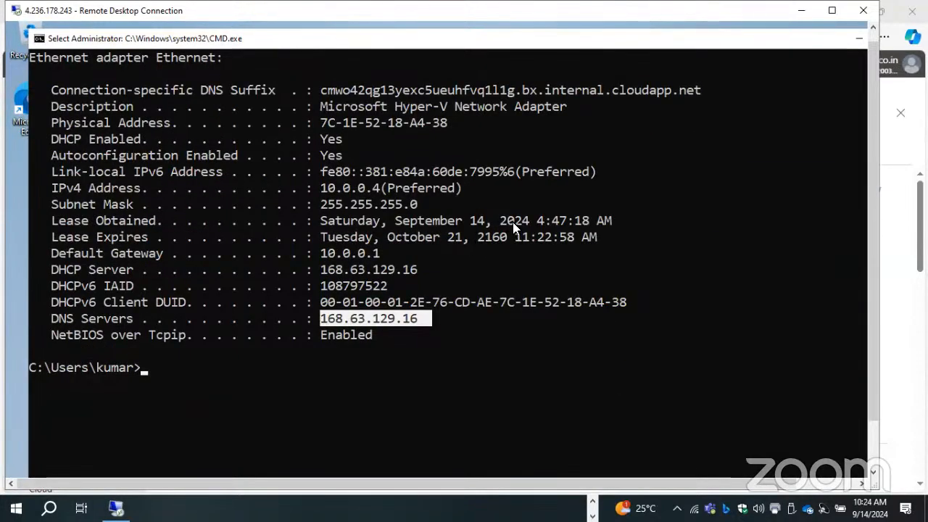
drag(478, 240, 512, 240)
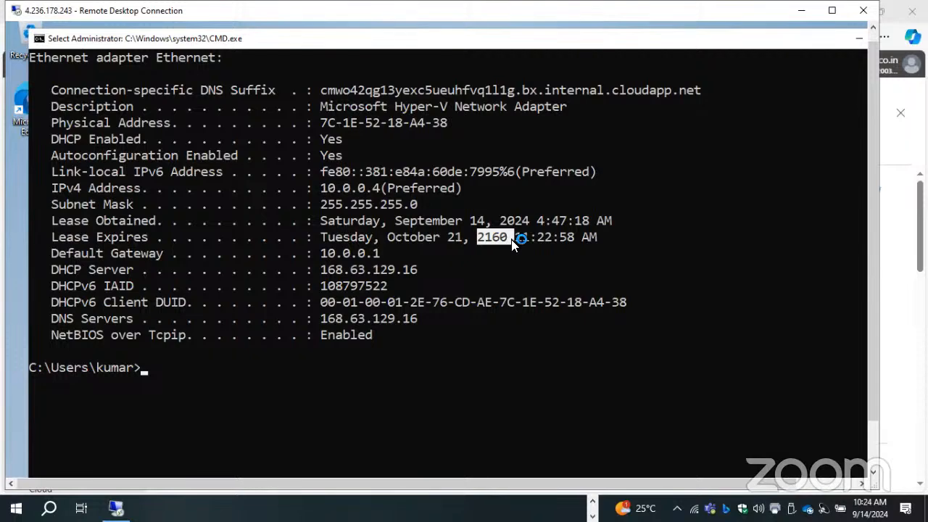
right_click(515, 240)
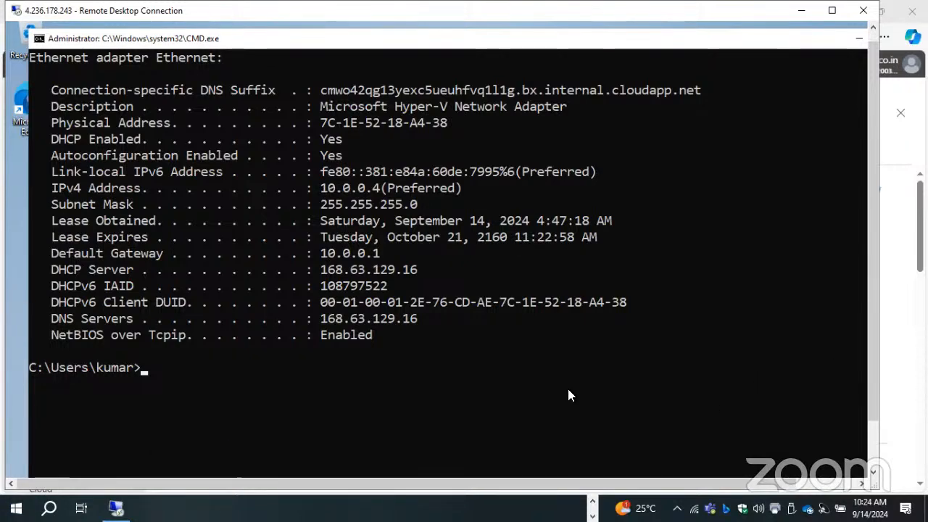
- Launch the calculator from the VM01-JP command prompt with CALC
click(501, 387)
text(CALC)
scroll(500, 387, up, 2)
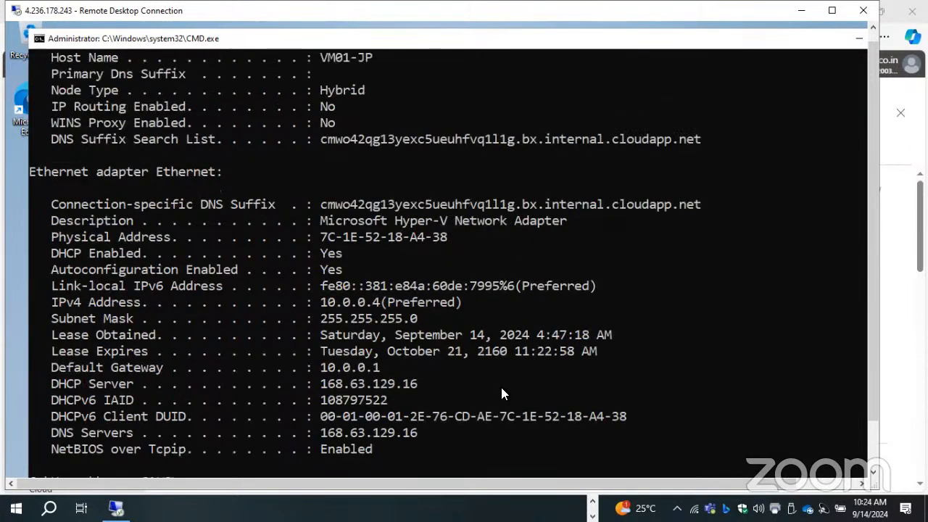
key(Return)
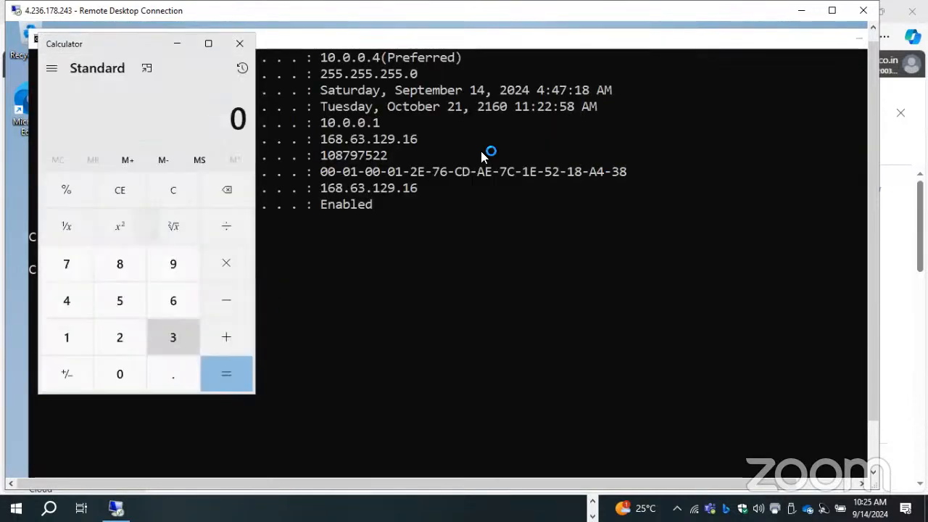
- Calculate 2160 minus 2024 to find the IP lease duration in years, and close the calculator
click(118, 337)
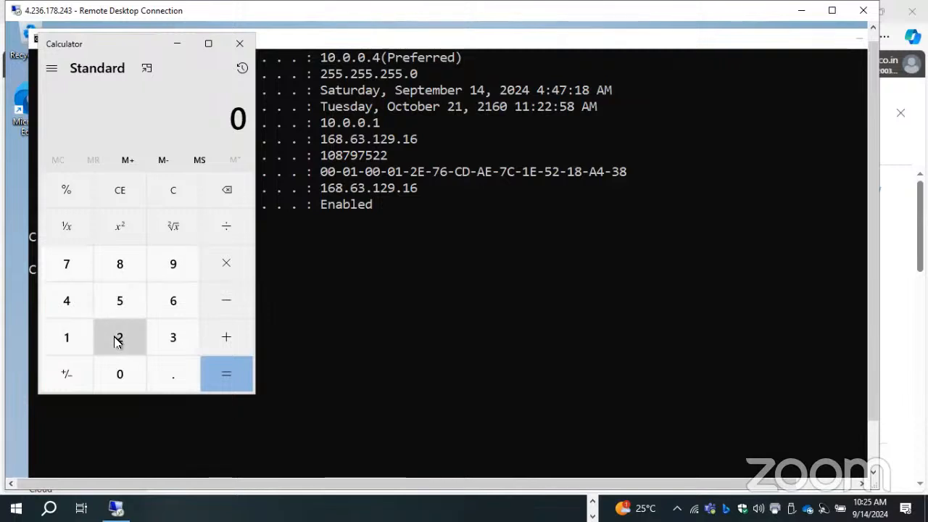
text(160)
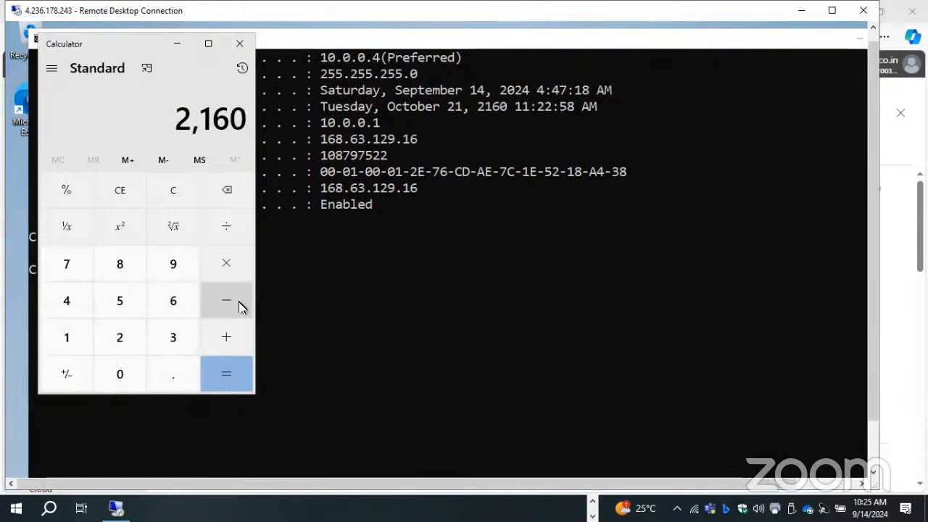
click(228, 305)
click(119, 338)
click(120, 373)
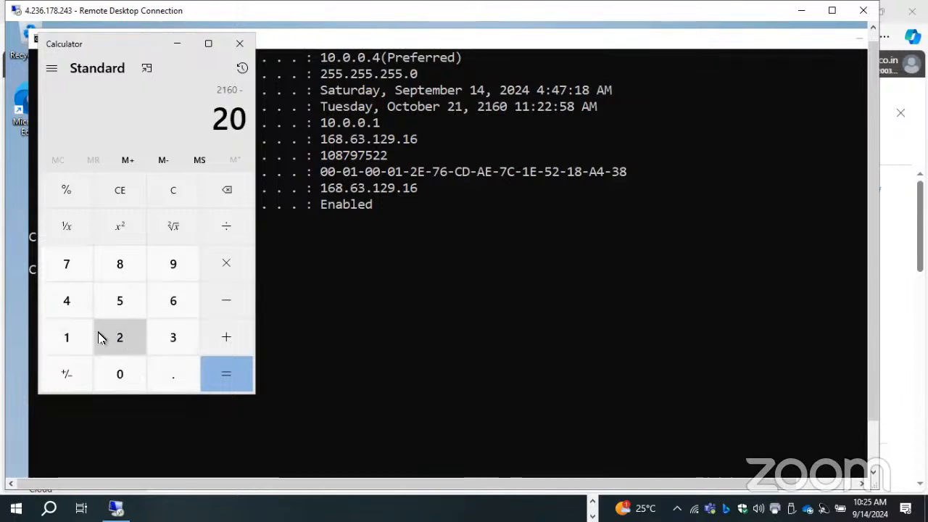
click(119, 337)
click(67, 306)
click(218, 379)
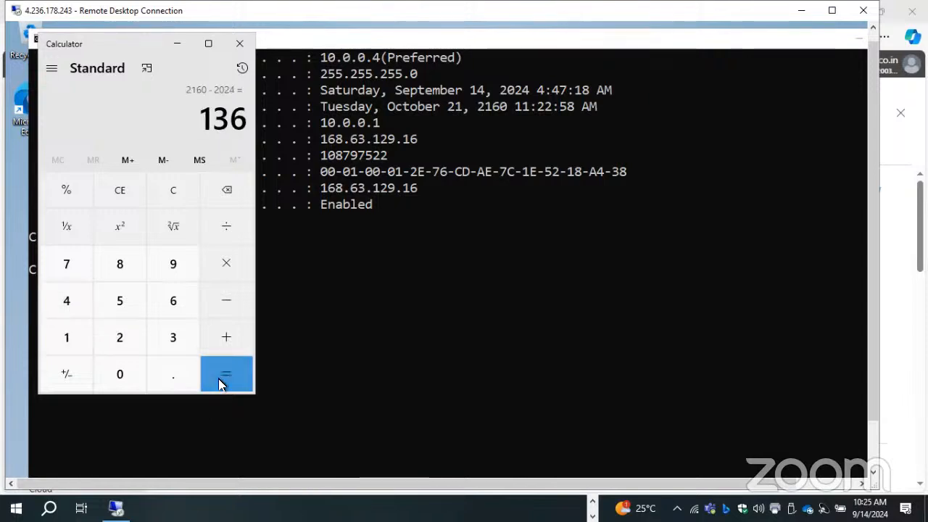
click(239, 43)
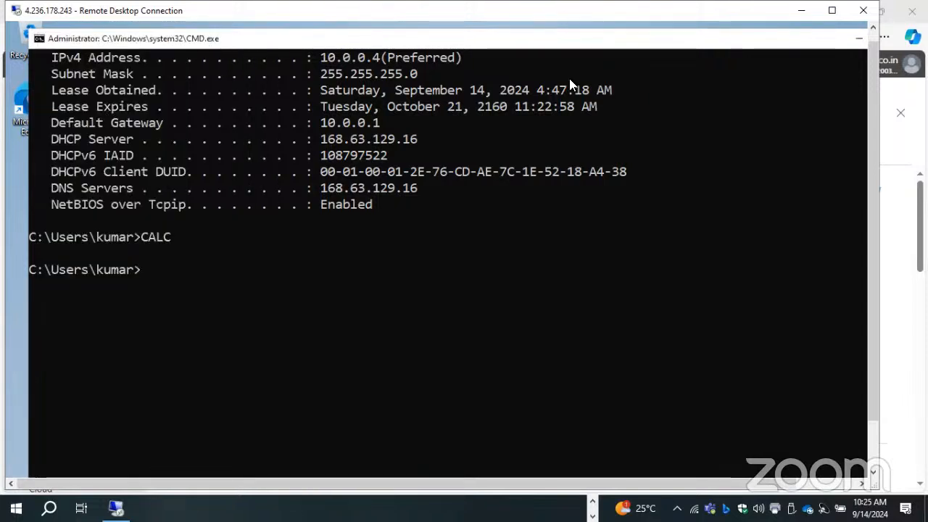
- Highlight the lease expiry date in the IPCONFIG output, clear the selection and minimize the command prompt
drag(351, 106, 498, 107)
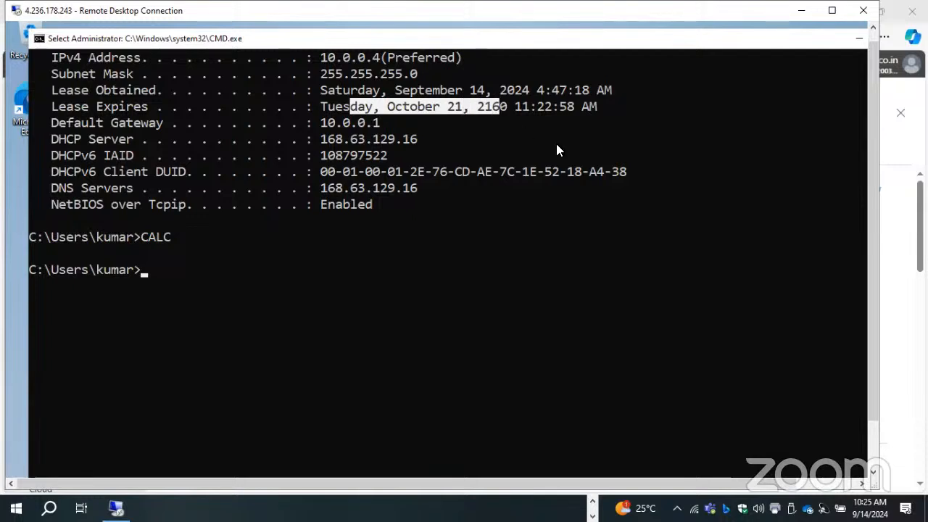
click(480, 236)
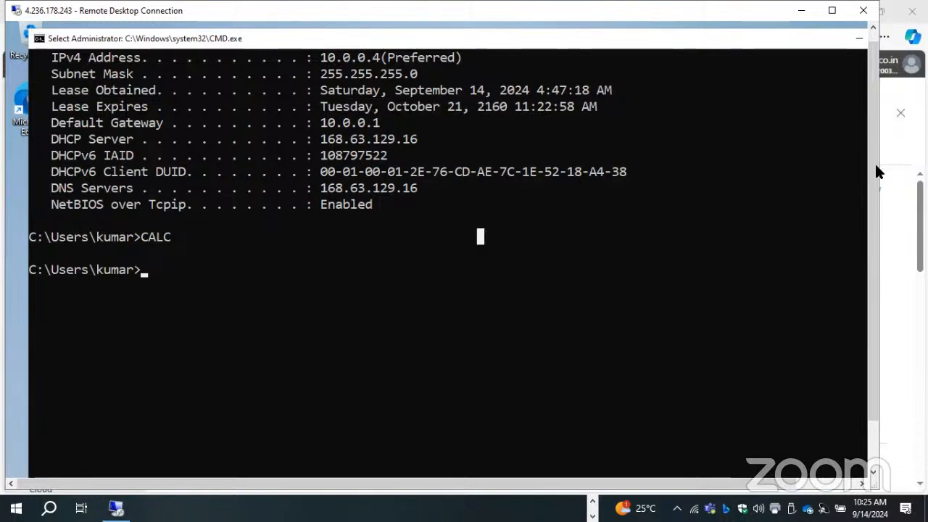
drag(874, 112, 874, 93)
click(853, 54)
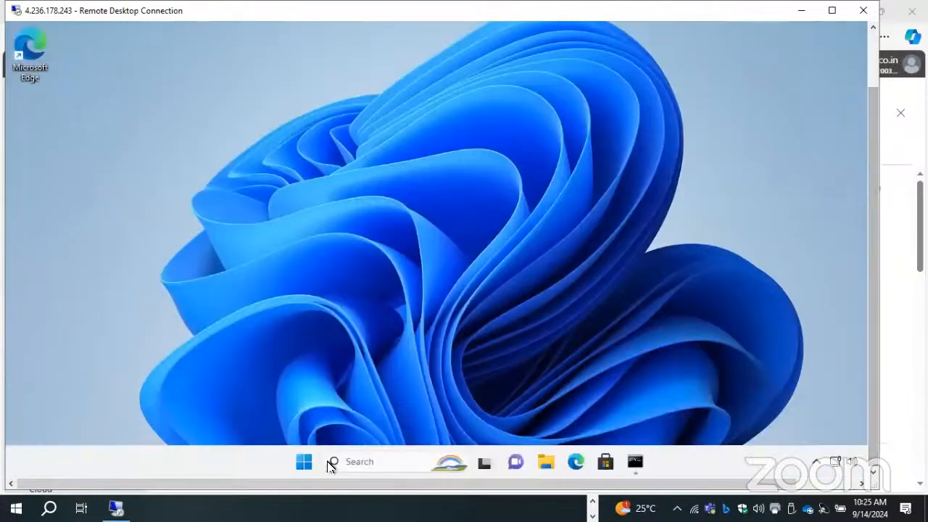
- Launch Remote Desktop Connection with MSTSC inside VM01-JP and connect to PROD-WEB at 10.0.1.4
right_click(304, 461)
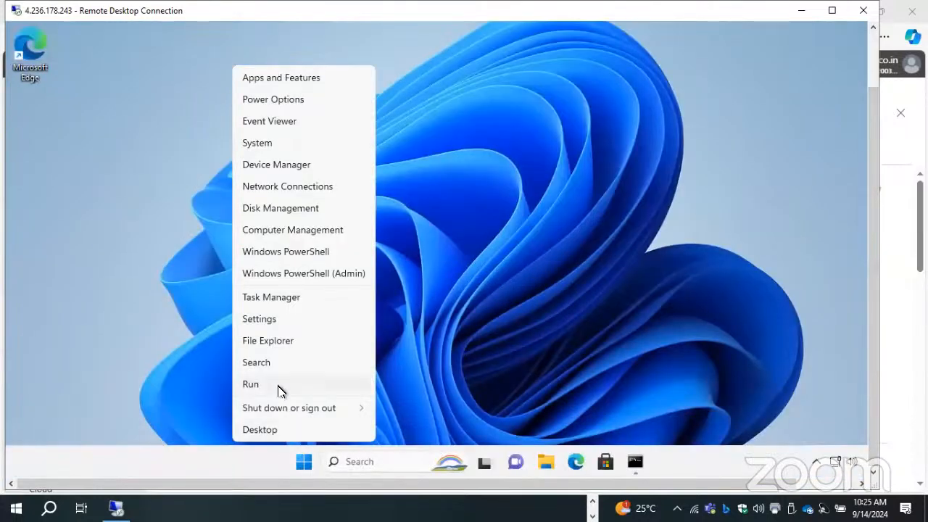
click(281, 392)
text(MSTSC)
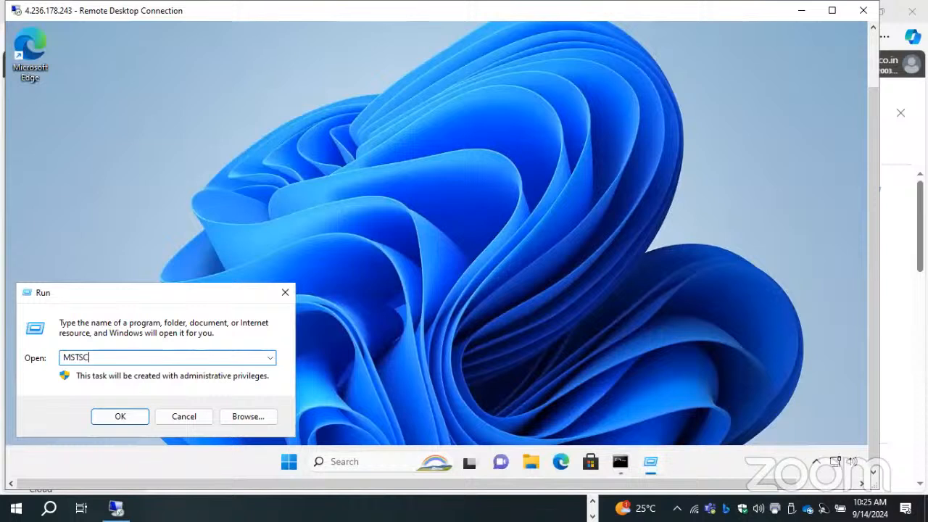
key(Return)
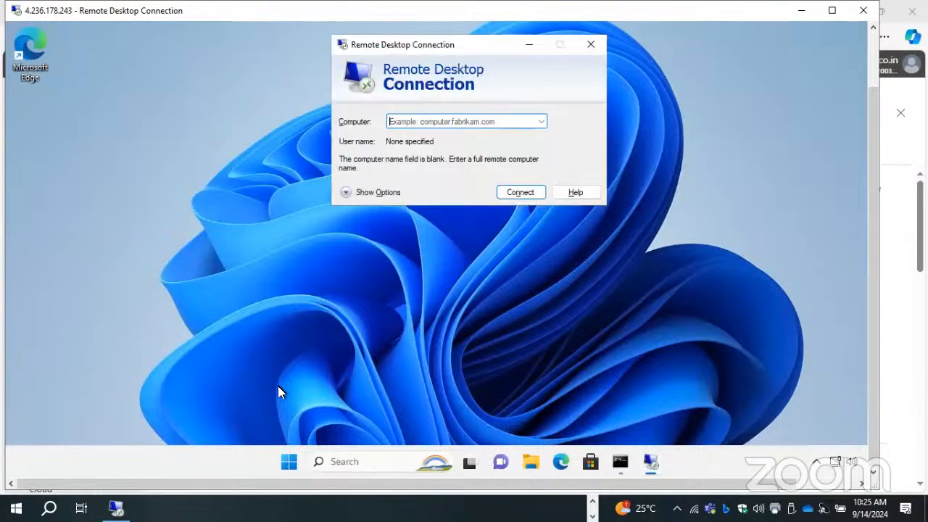
text(10.0.1.4)
key(Return)
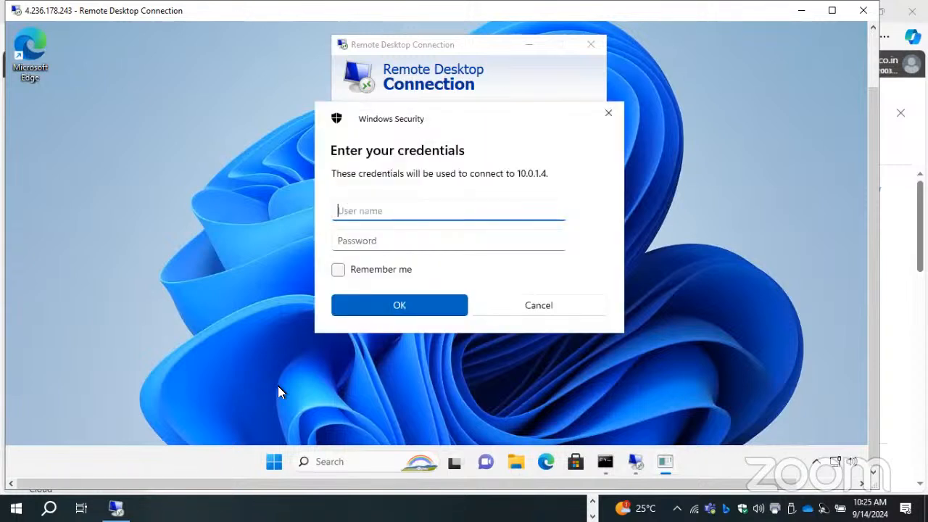
- Try to sign in to PROD-WEB at 10.0.1.4 with the administrator's user name and password
text(kumar)
key(Tab)
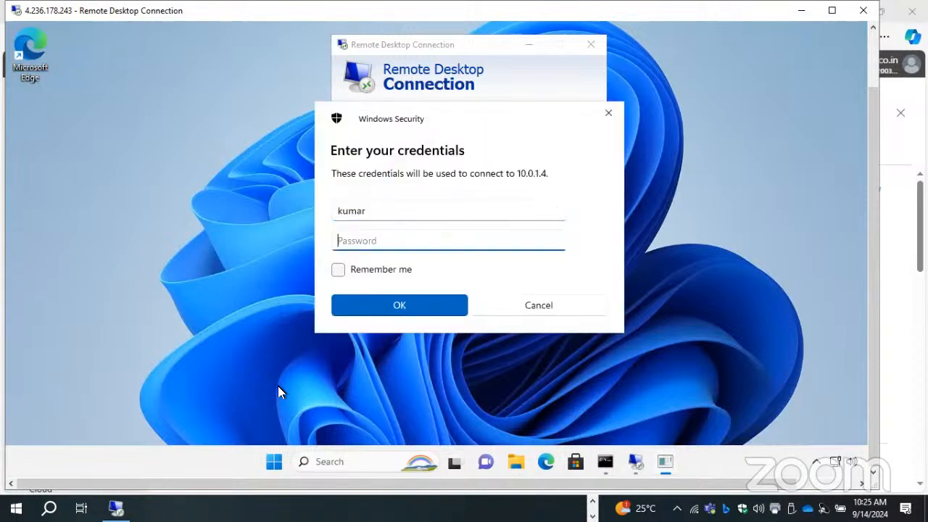
text(••••••••)
key(Caps_Lock)
text(•••)
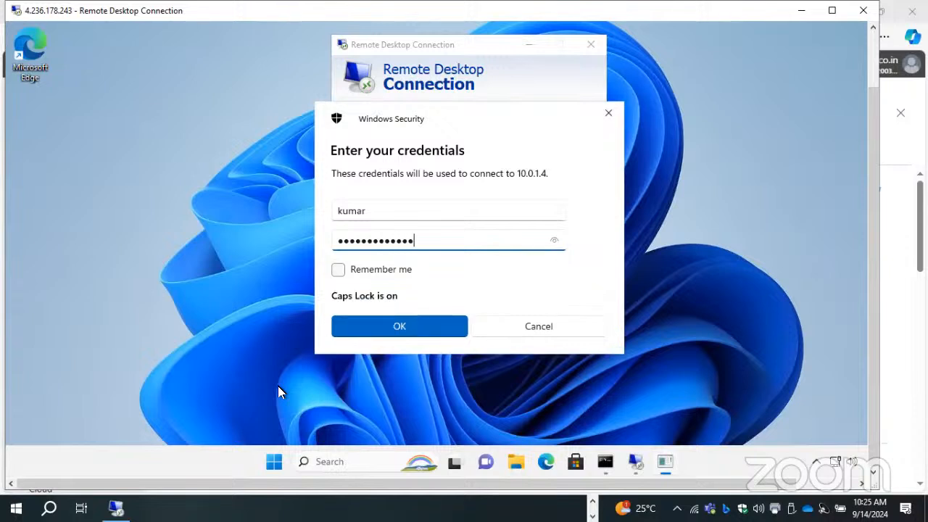
key(Return)
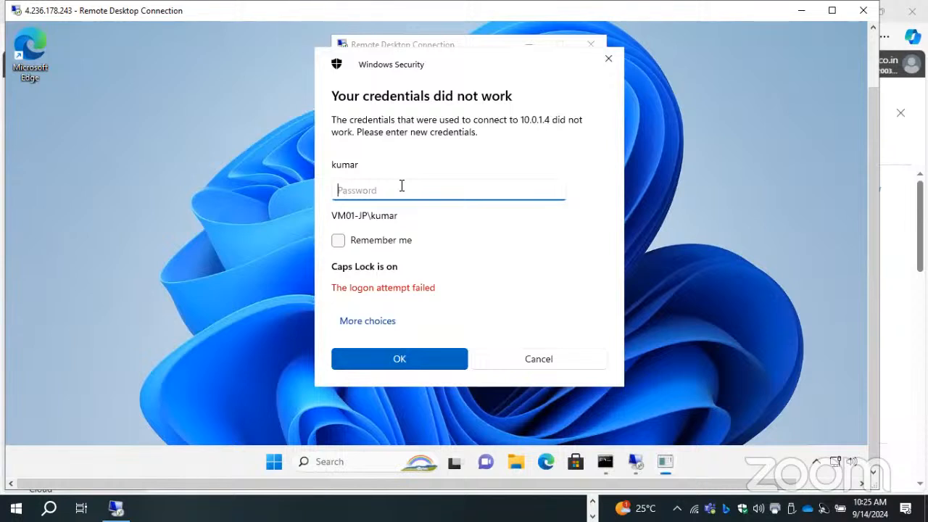
- Retry the remote desktop sign-in to 10.0.1.4 by re-entering the account password
key(Caps_Lock)
text(••••••)
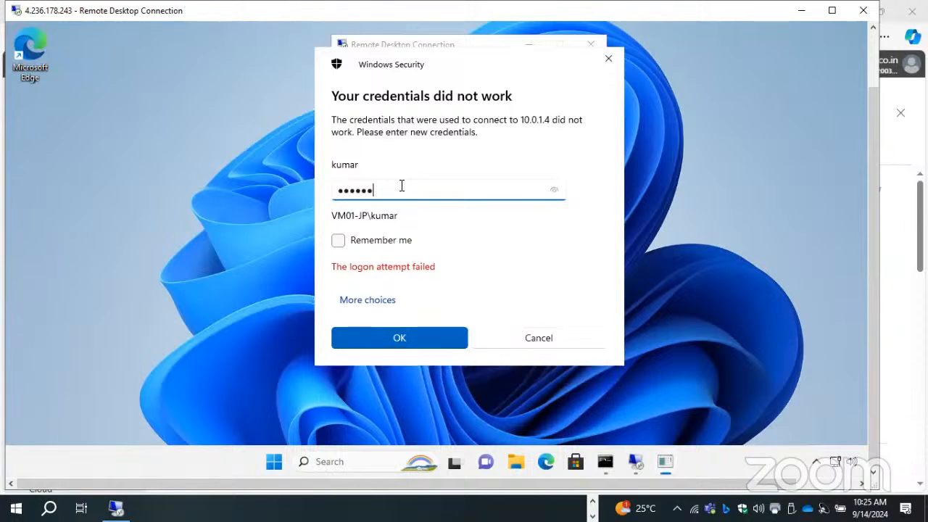
key(Caps_Lock)
text(••••)
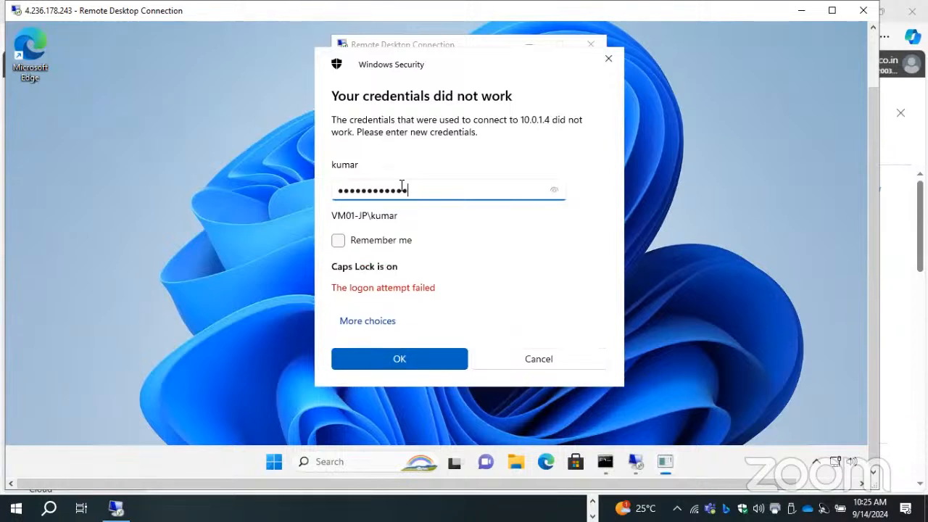
text(••)
key(Return)
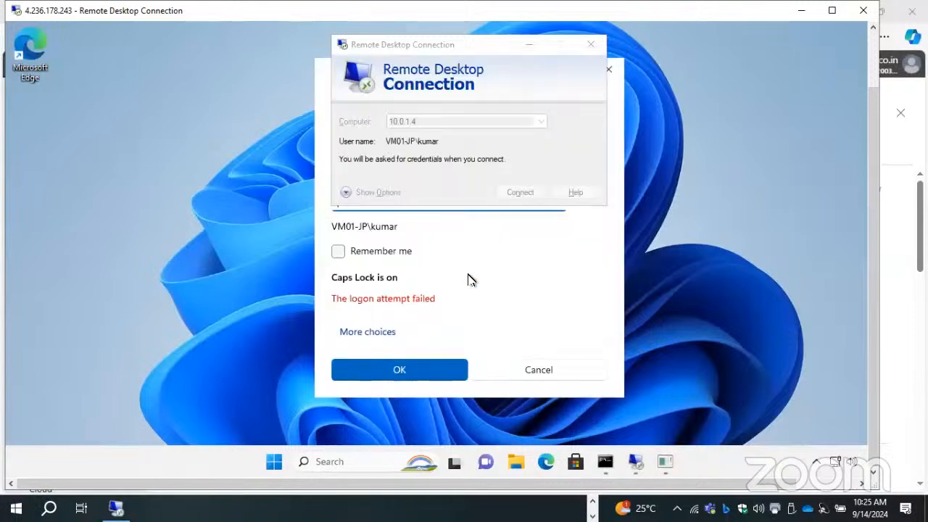
- Try the sign-in to 10.0.1.4 a third time with the account password entered again
key(Caps_Lock)
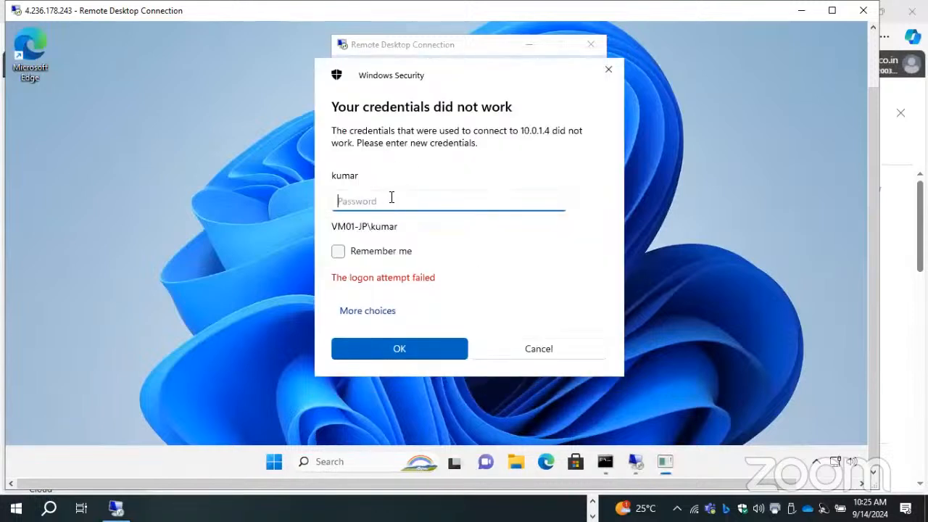
text(••••••••)
key(Caps_Lock)
text(••••)
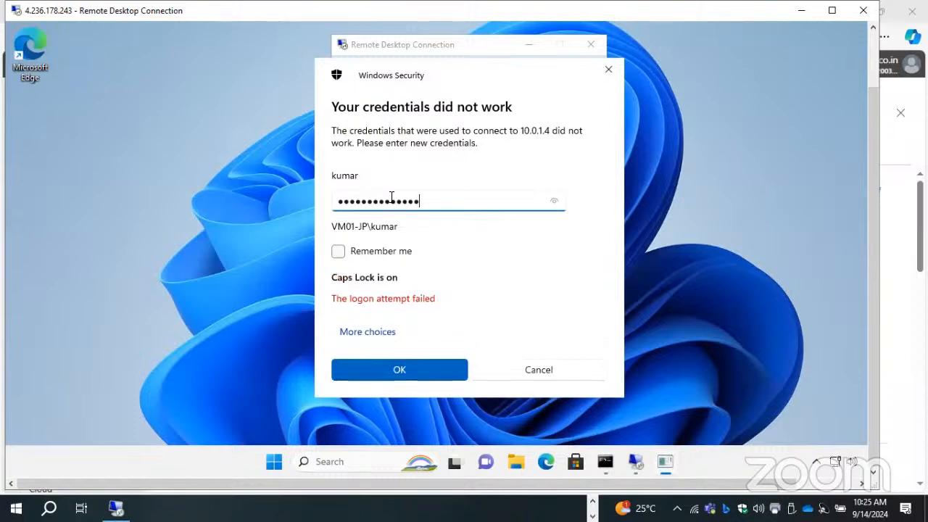
key(Return)
- Make a fourth sign-in attempt to 10.0.1.4 with the account password
key(Caps_Lock)
text(•••)
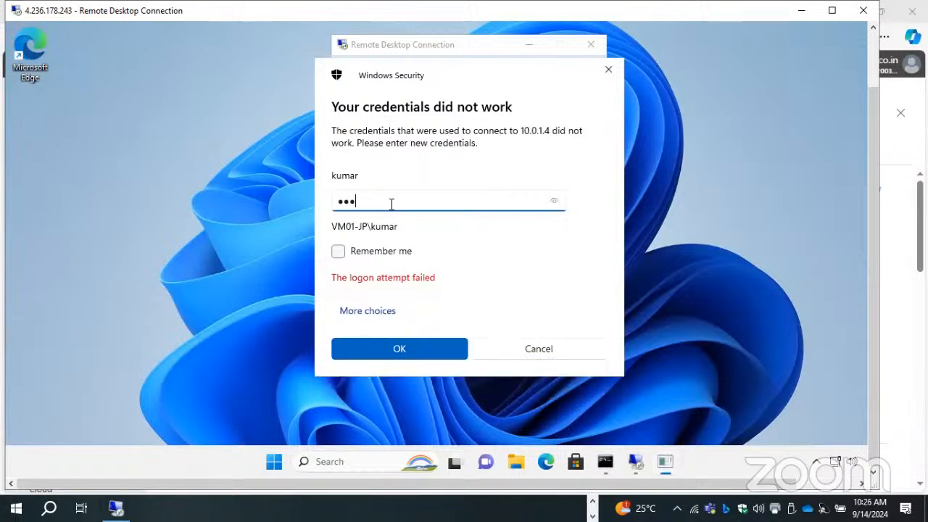
text(••••••)
key(Caps_Lock)
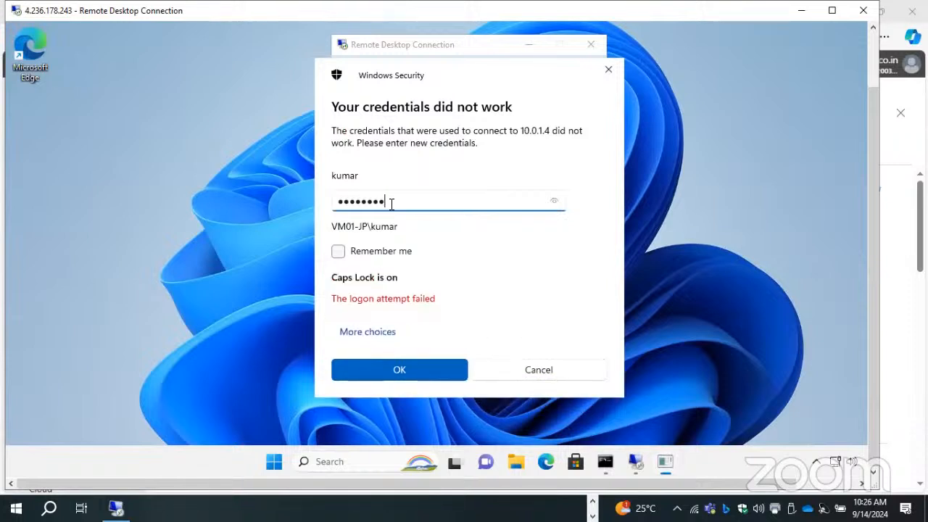
text(•••)
key(Return)
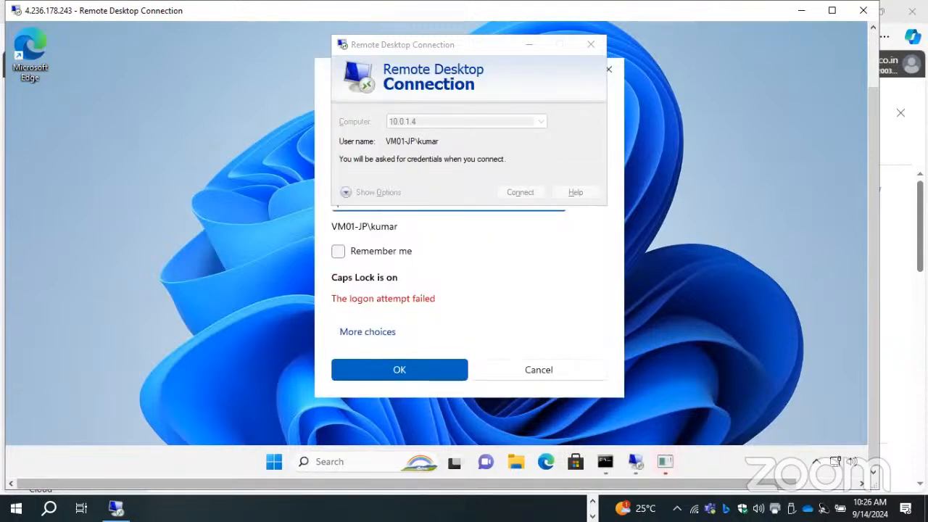
- Switch to the Azure portal, open the PROD-WEB virtual machine and find its Reset password page by searching for RESET
click(592, 502)
click(267, 507)
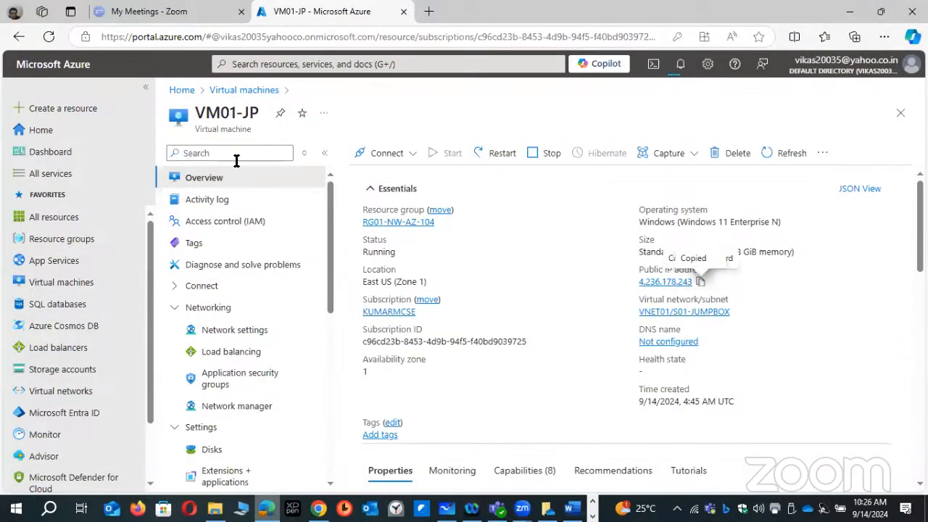
click(223, 90)
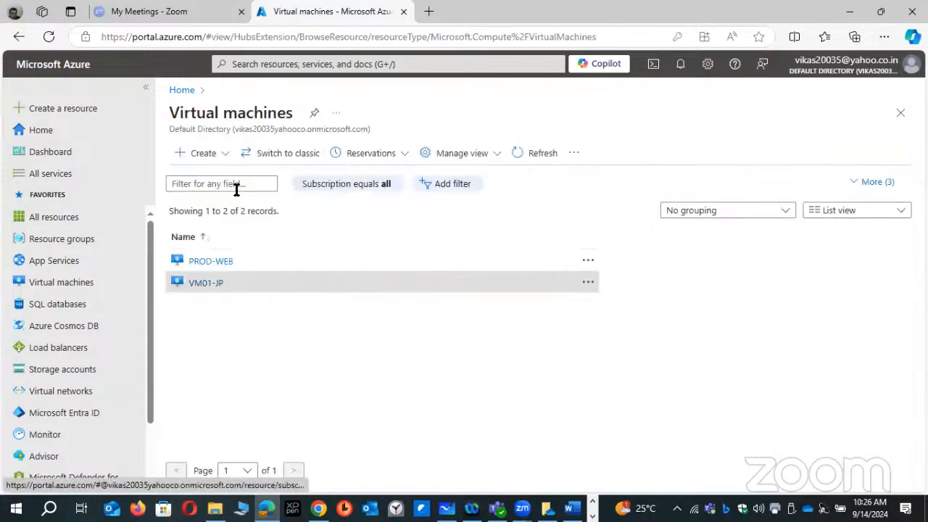
click(218, 263)
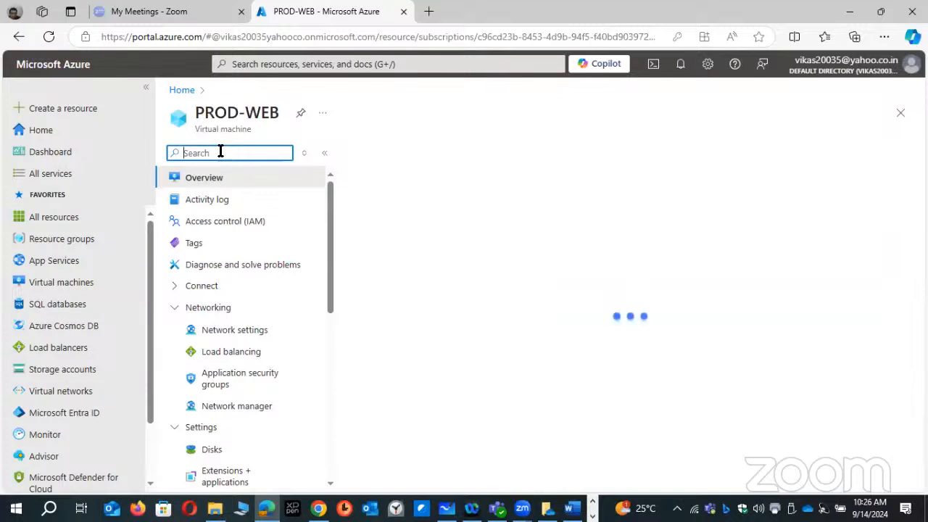
text(RESET)
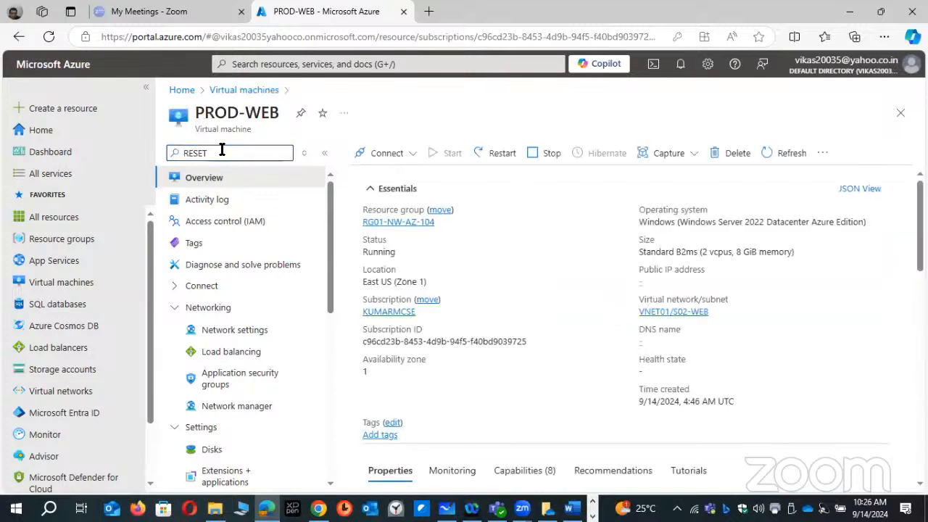
click(229, 203)
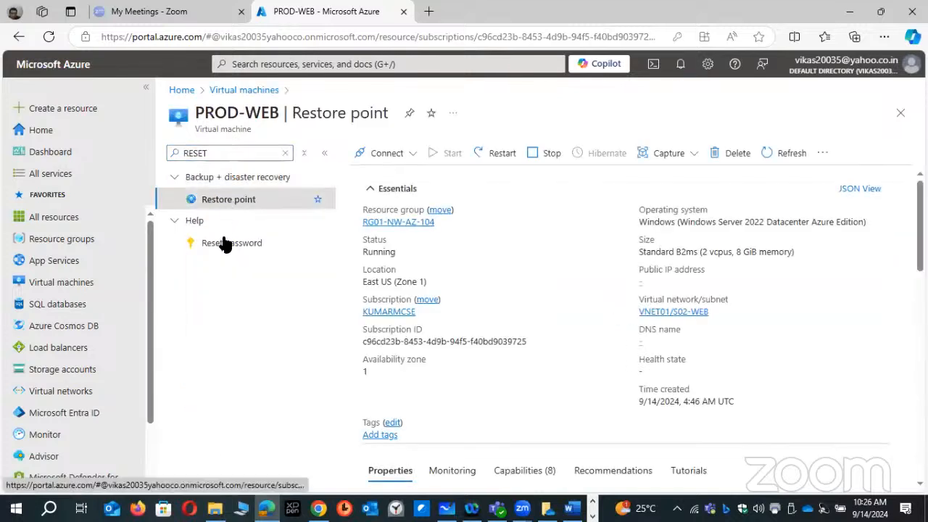
click(224, 243)
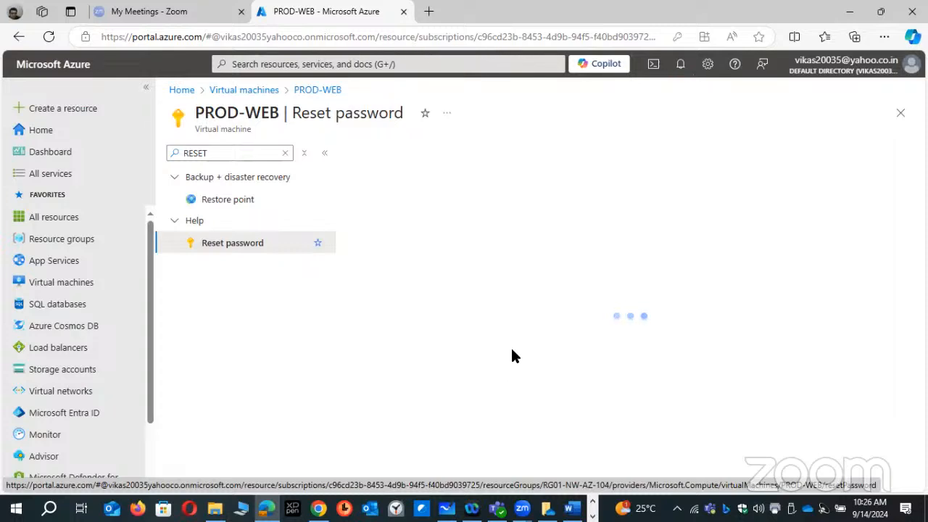
- Enter and confirm a new password for the PROD-WEB administrator account, and submit the password reset
click(446, 321)
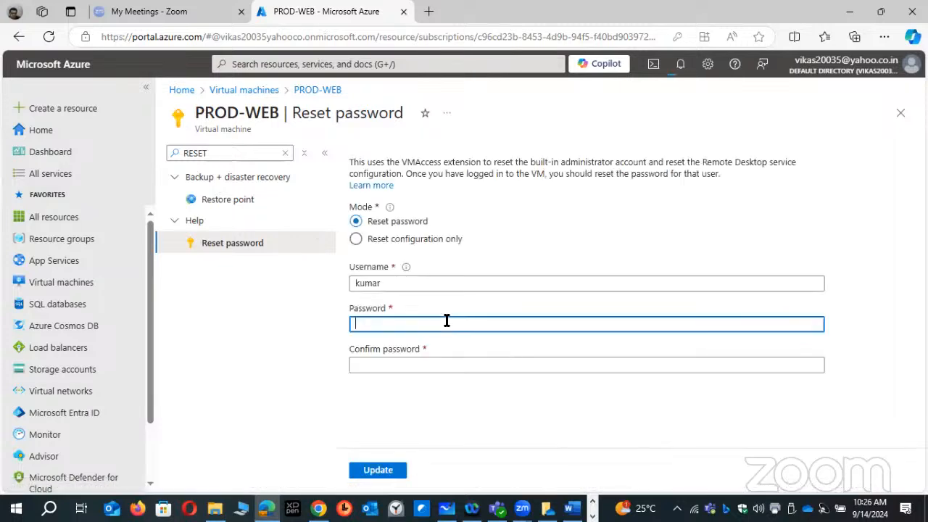
text(••••••••••••••)
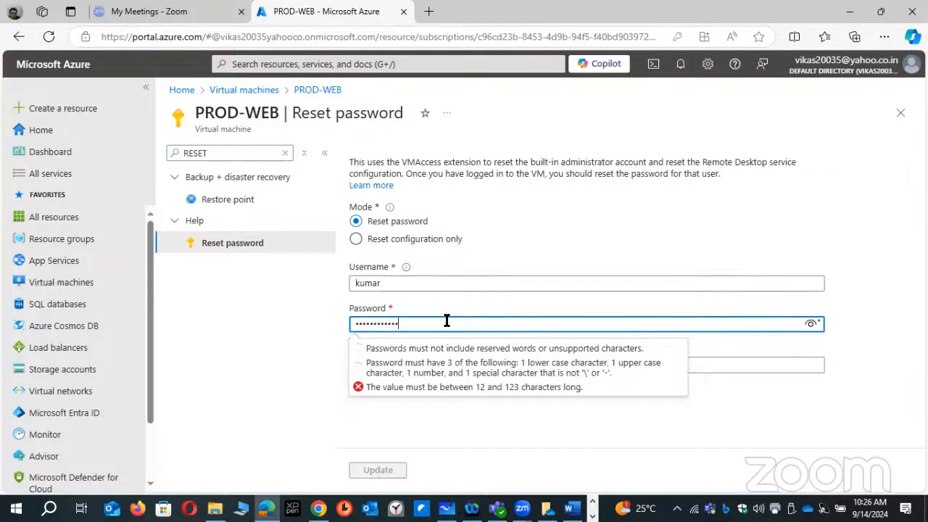
key(Tab)
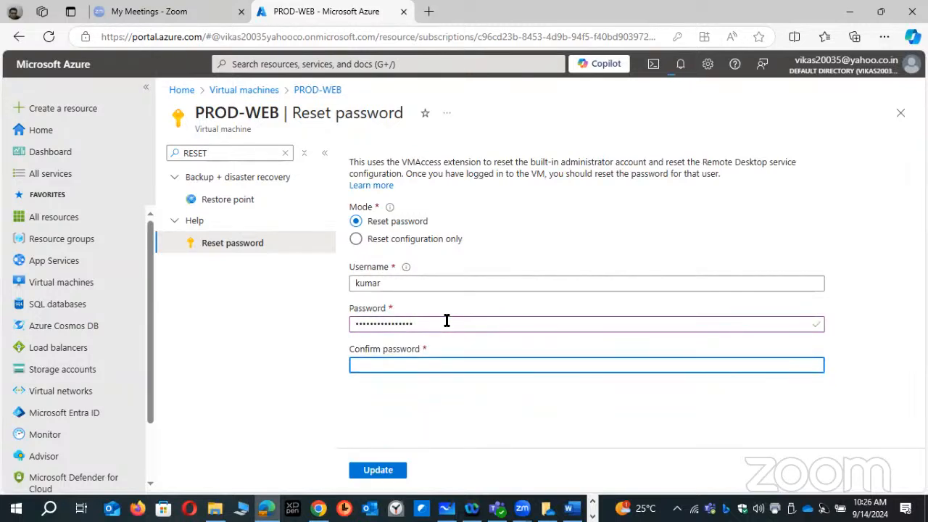
text(••••••)
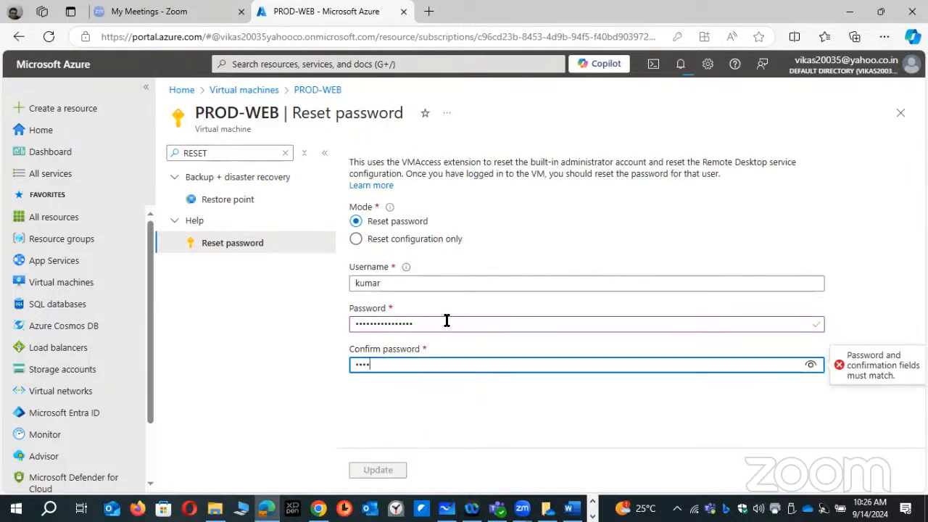
text(••••)
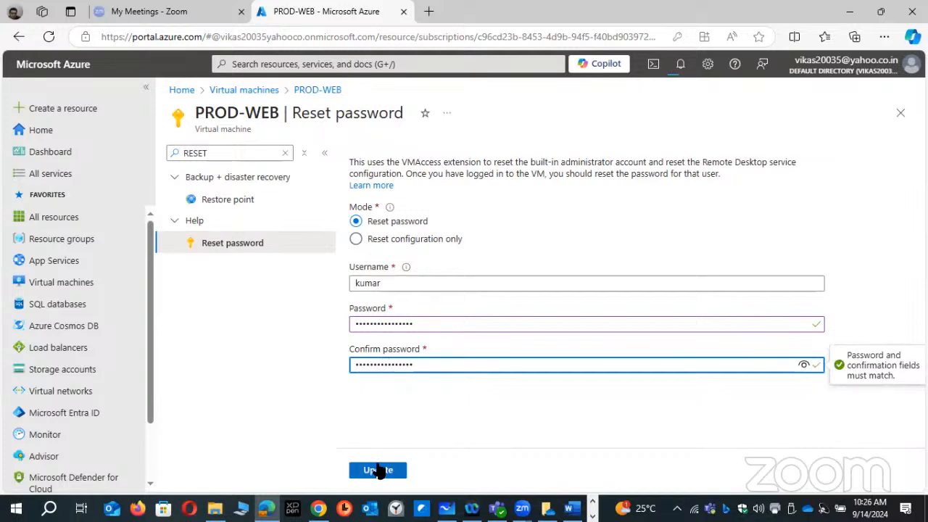
click(378, 470)
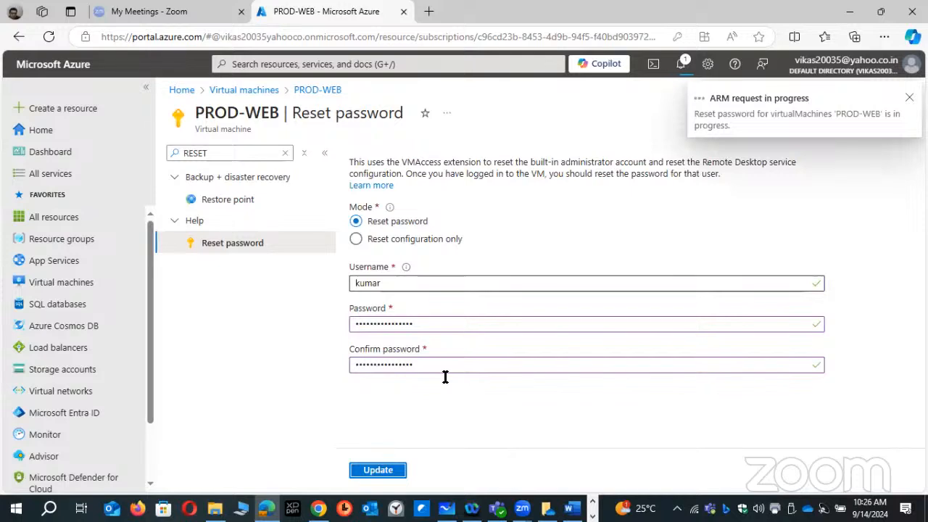
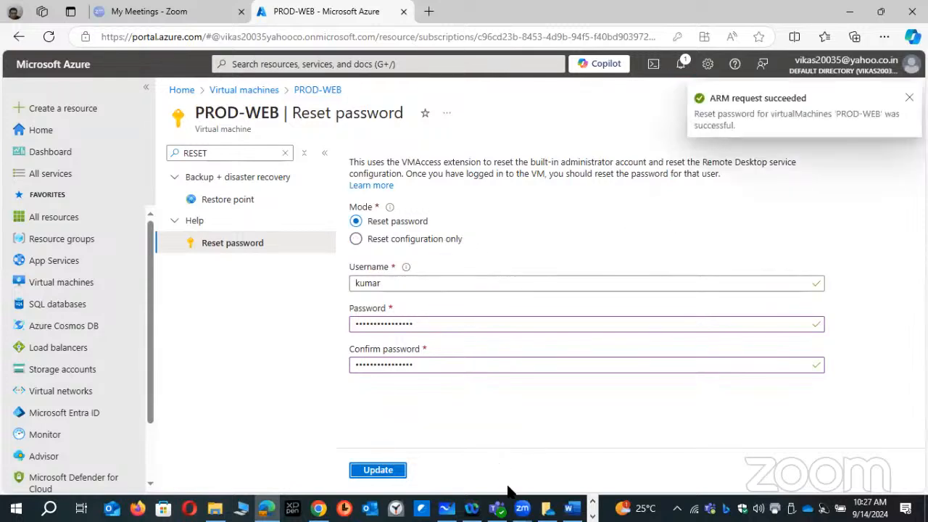
- Switch back to the VM01-JP remote desktop session and try signing in to 10.0.1.4 with the reset account password
click(593, 515)
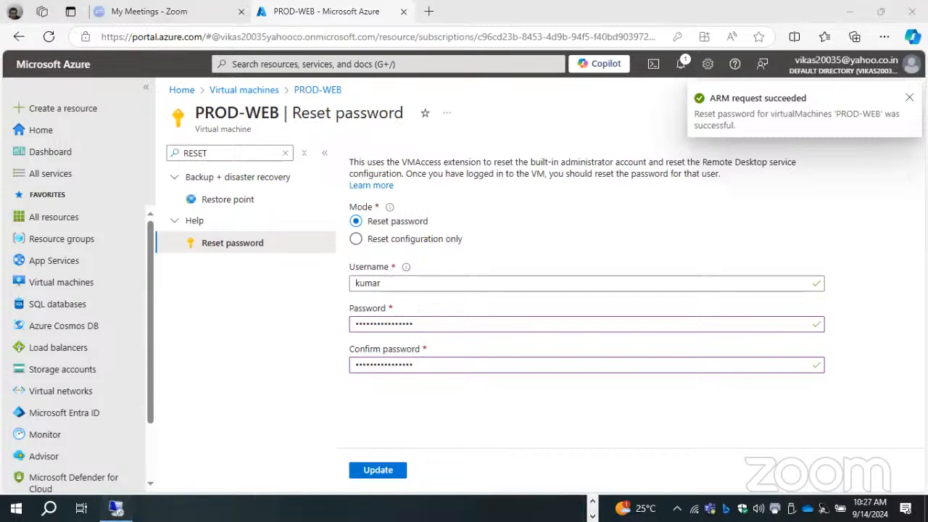
click(116, 508)
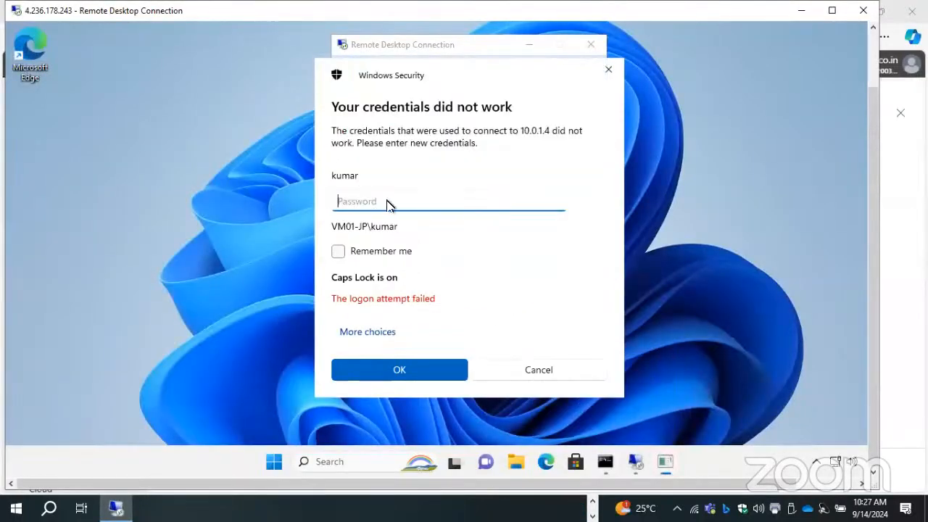
key(Caps_Lock)
text(•••••)
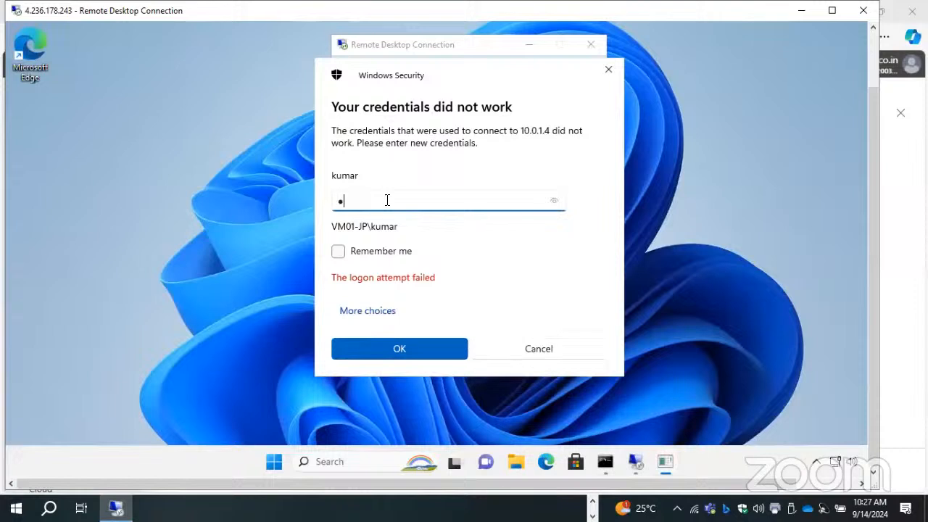
text(•)
key(Caps_Lock)
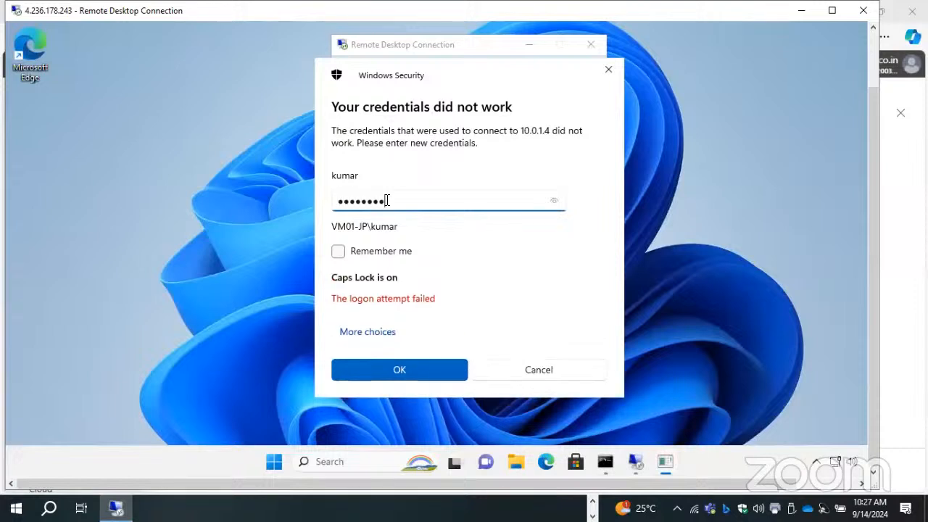
text(•••)
key(Return)
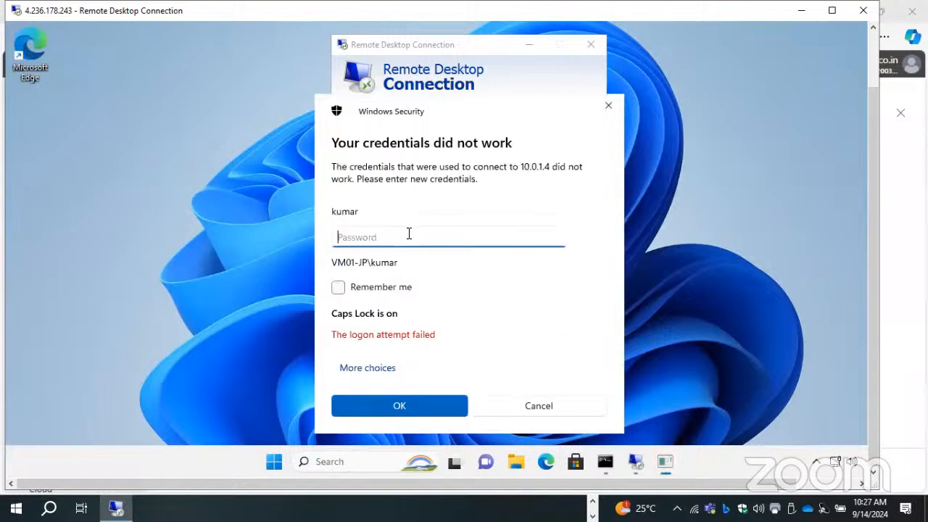
- Sign in to 10.0.1.4 with the account password re-entered, accept PROD-WEB's certificate warning and shrink the session out of full screen
key(Caps_Lock)
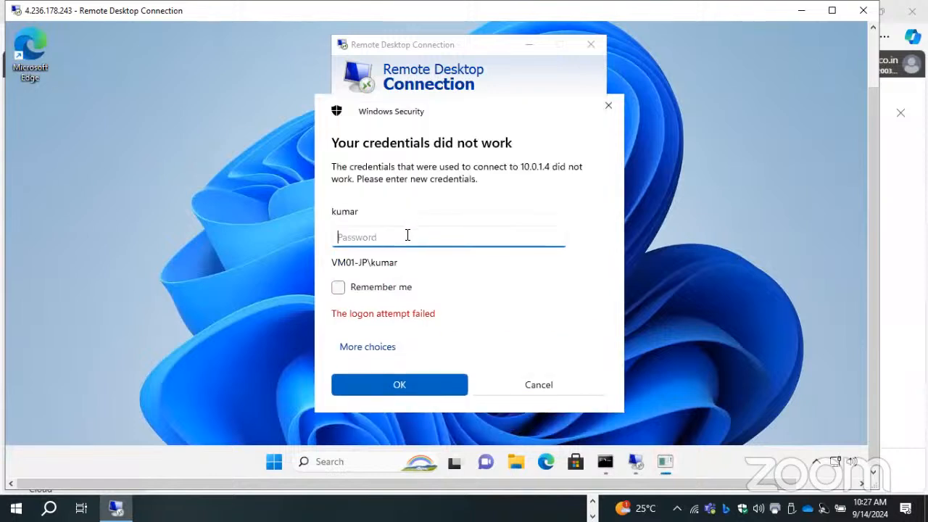
text(•••)
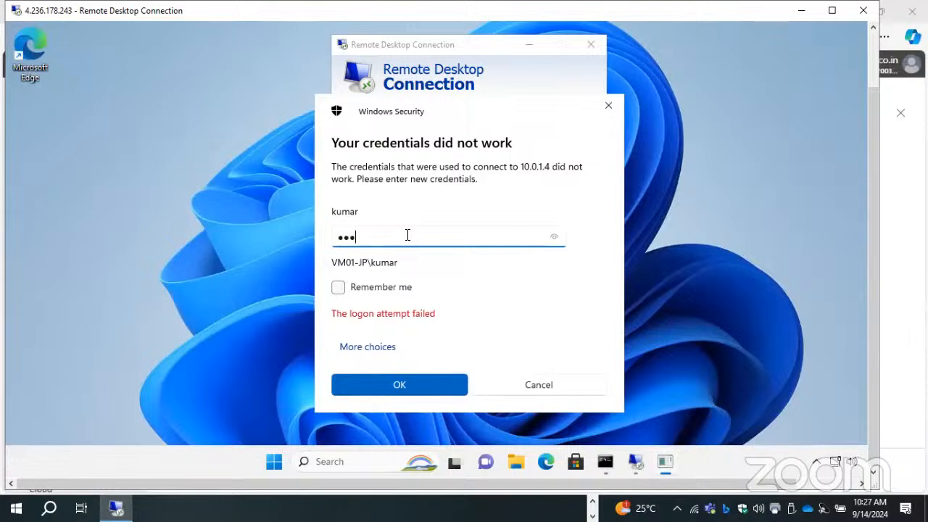
text(•••••)
key(Caps_Lock)
text(•)
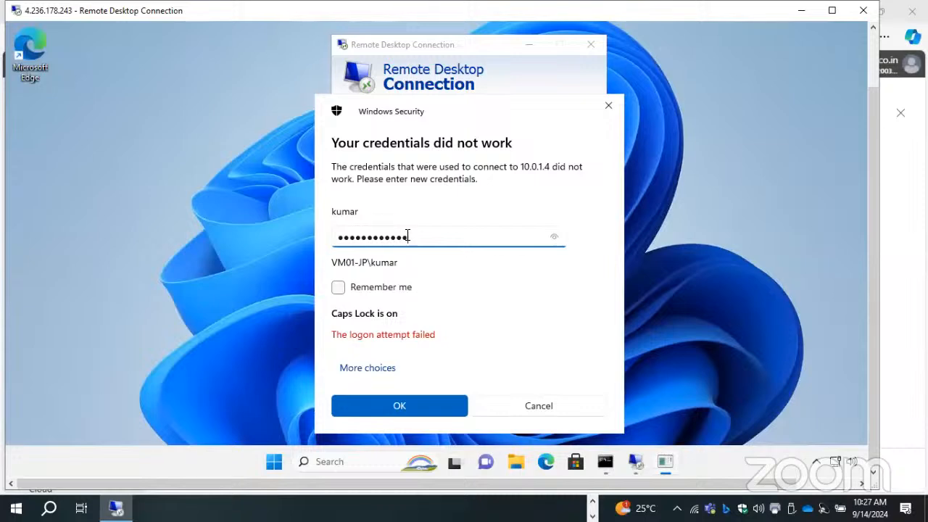
key(Return)
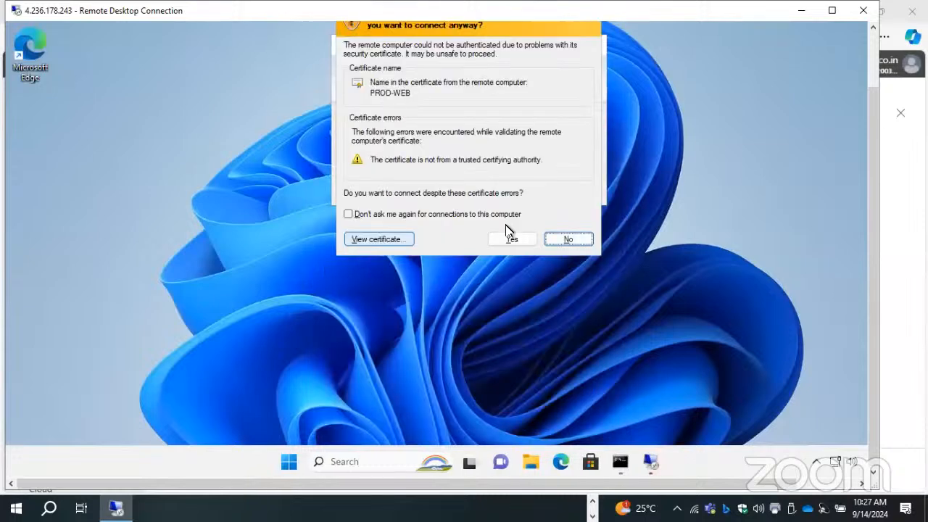
click(512, 241)
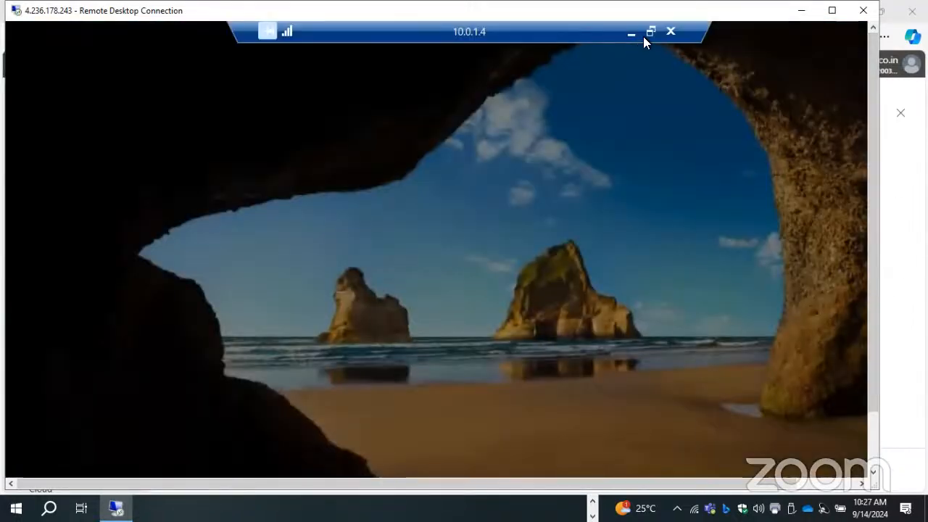
click(650, 32)
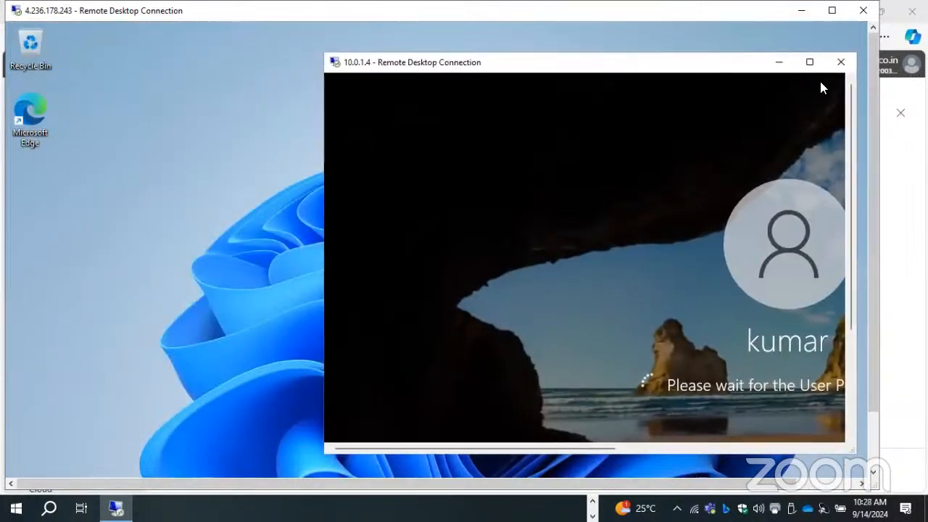
- Return to the Azure portal, check the notifications for the Bastion deployment and open the list of virtual machines
click(801, 10)
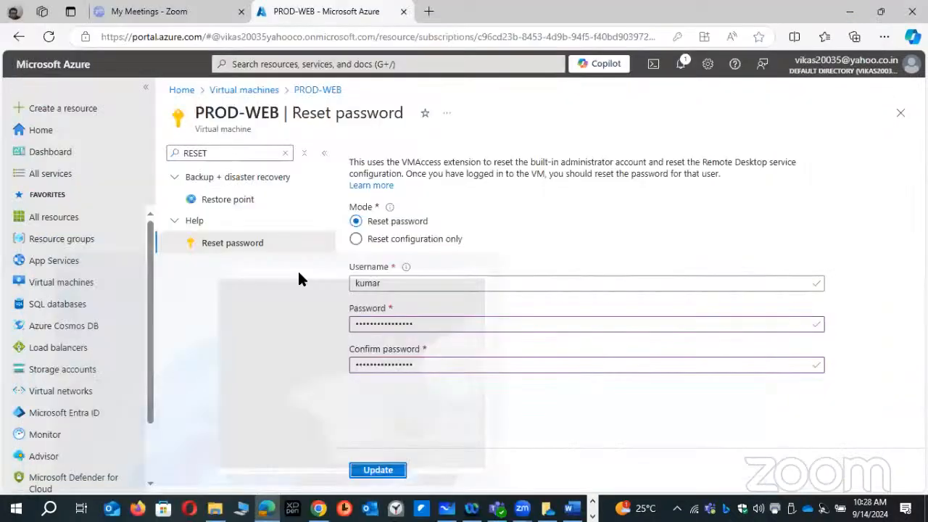
click(680, 64)
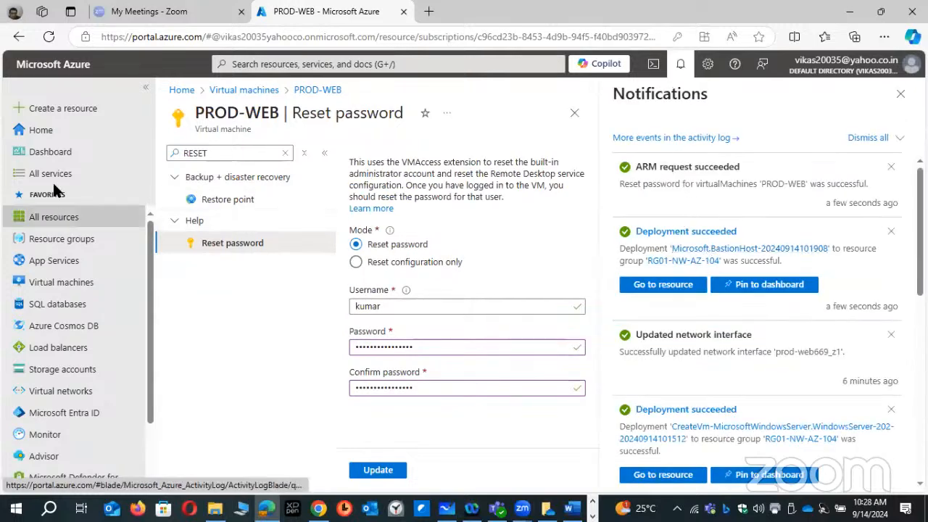
click(44, 130)
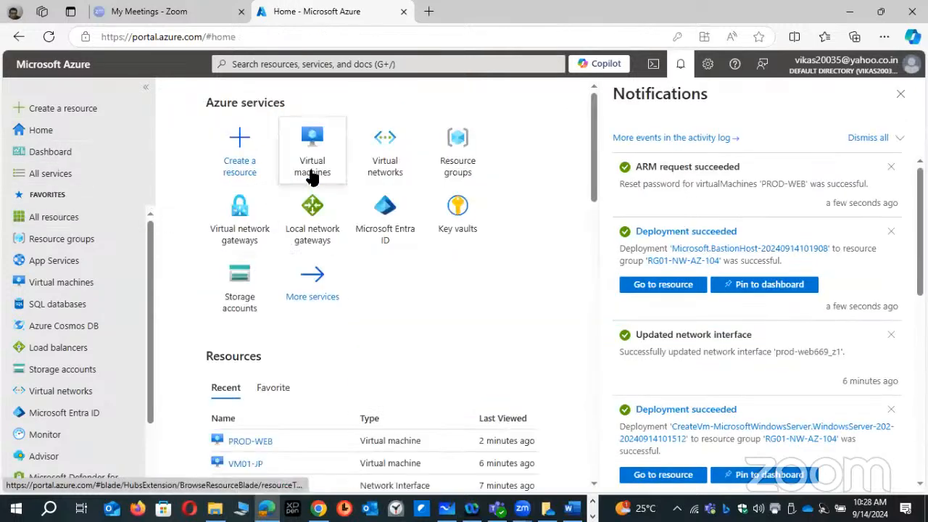
click(680, 65)
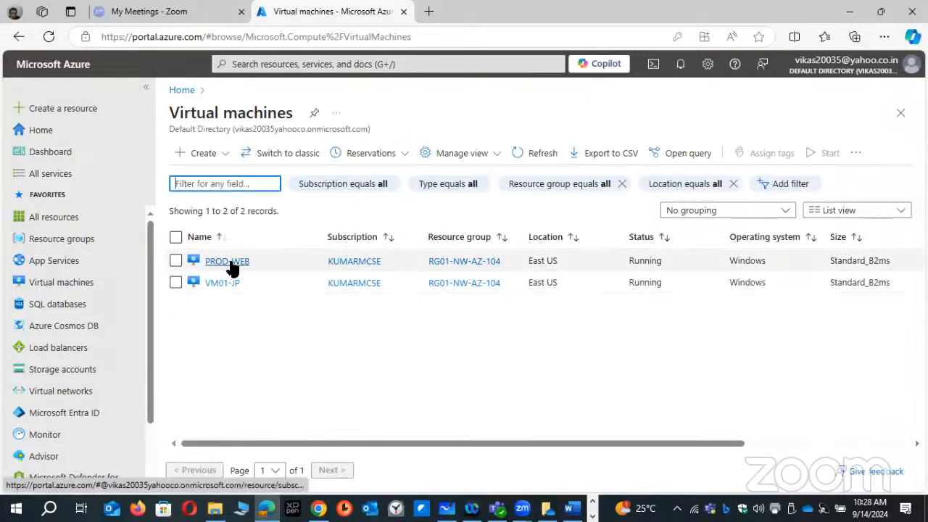
- Open the PROD-WEB virtual machine and choose to connect to it via Bastion
drag(425, 440, 402, 443)
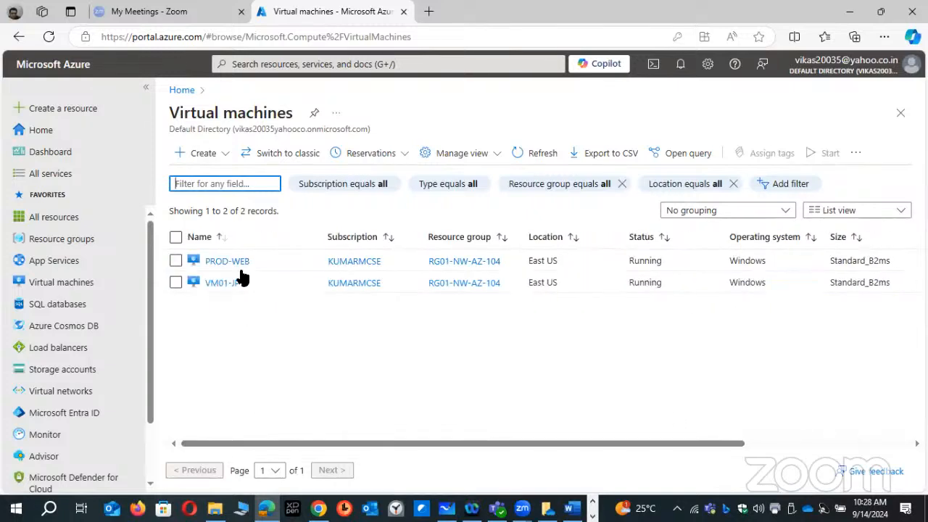
click(227, 262)
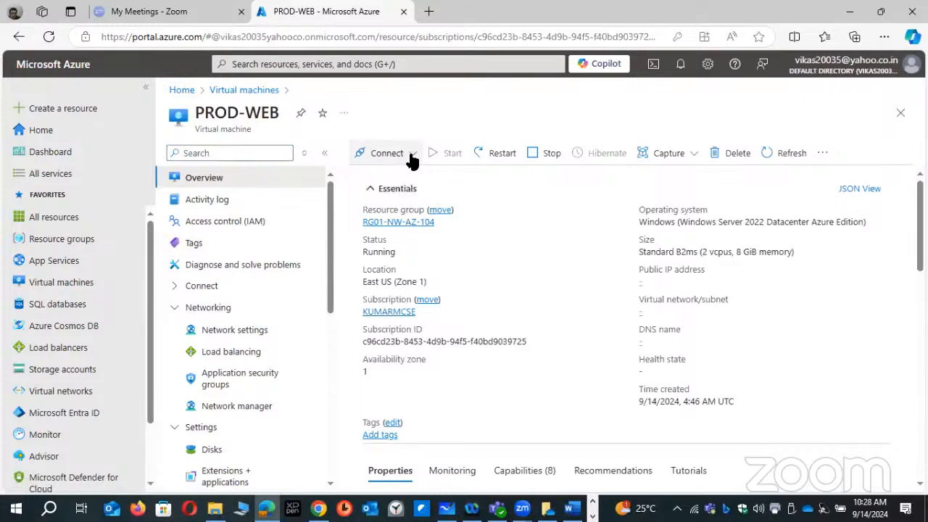
click(412, 156)
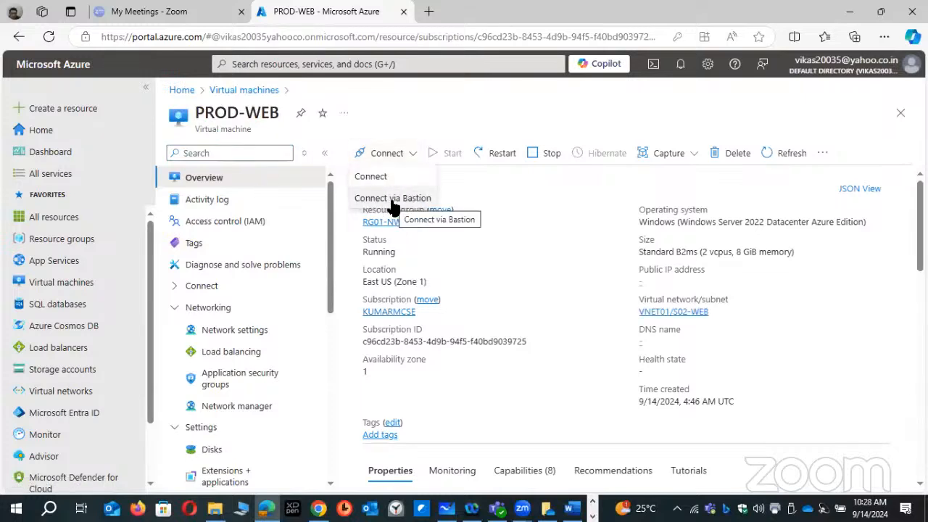
click(395, 203)
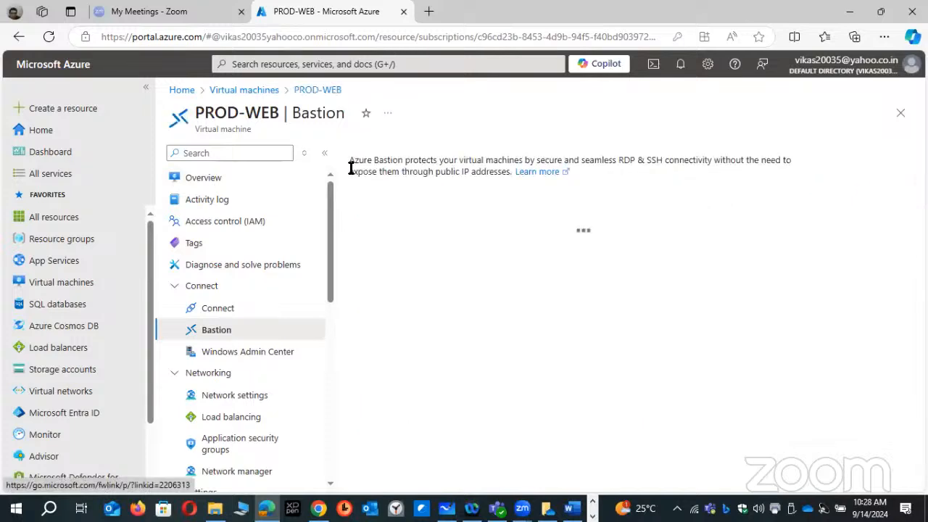
drag(354, 159, 456, 201)
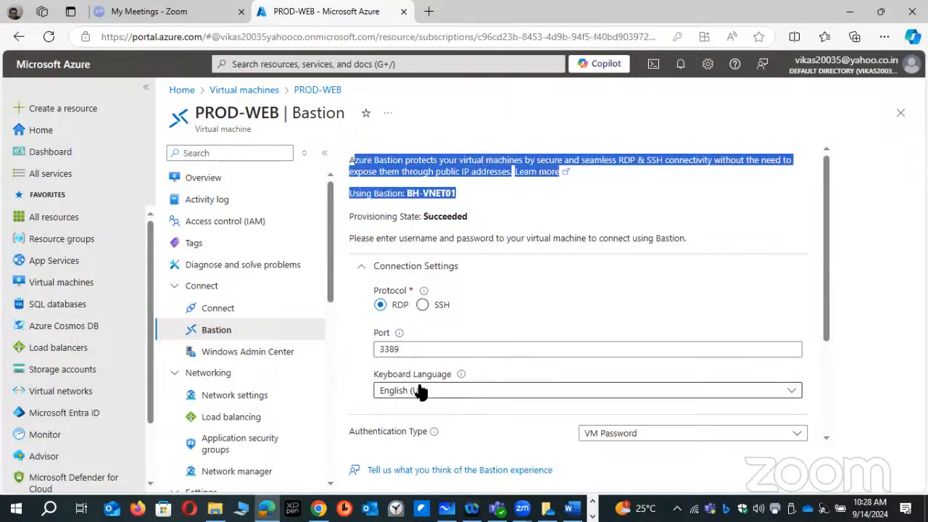
- Enter the administrator username and VM password for PROD-WEB and start the Bastion connection in a new browser tab
scroll(432, 368, down, 2)
click(596, 323)
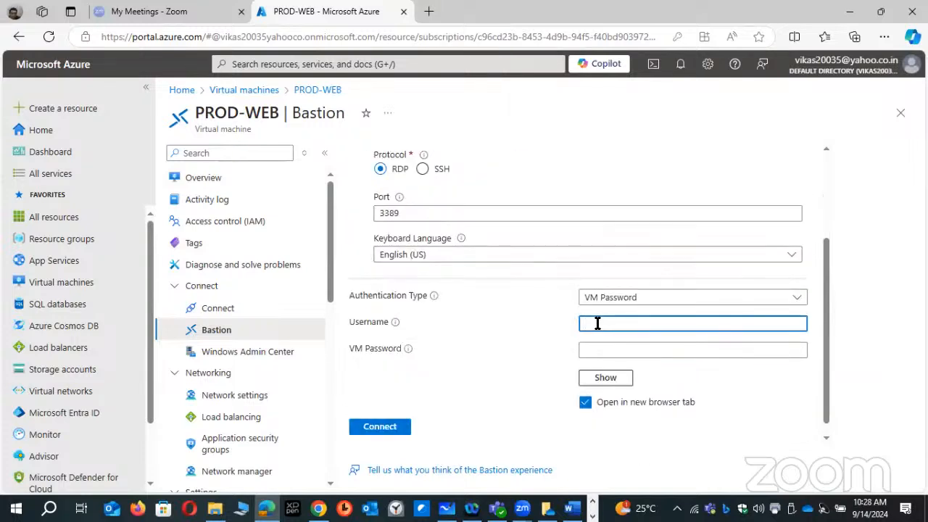
text(kumar)
key(Tab)
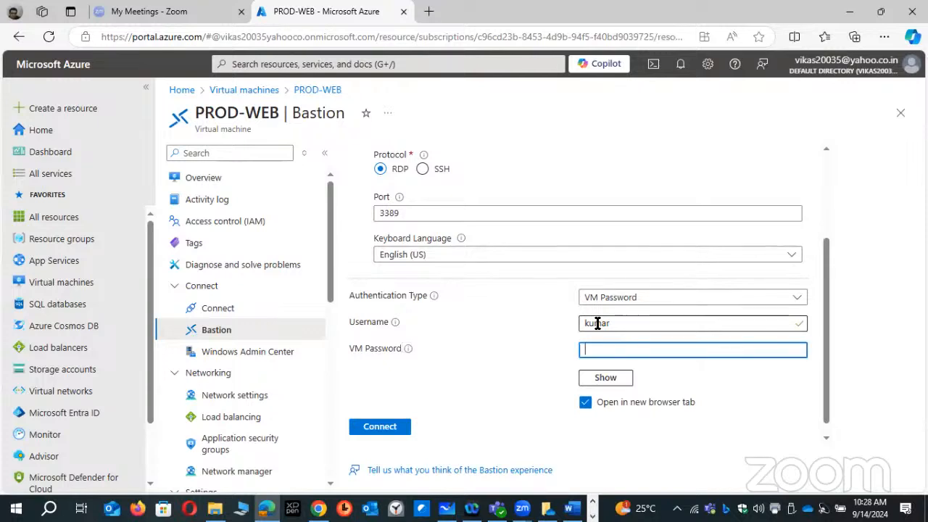
text(abcdefghijk)
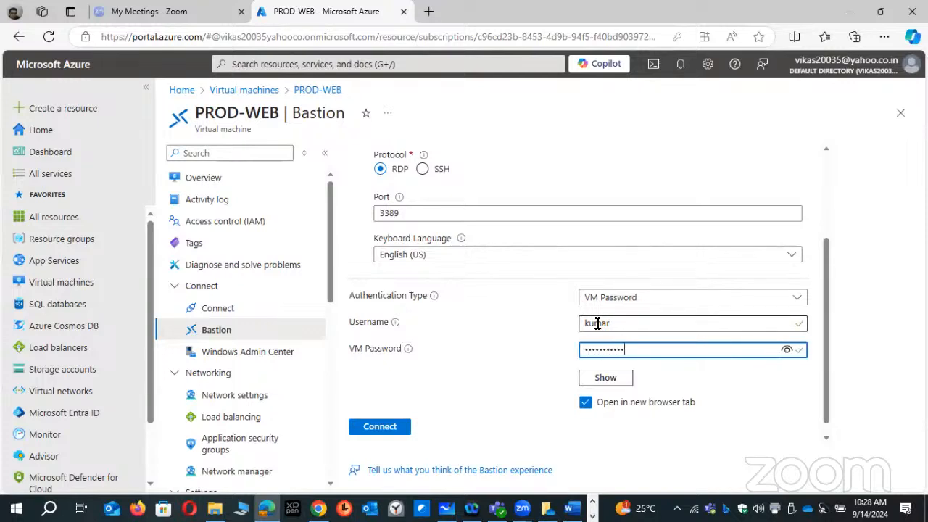
text(lm)
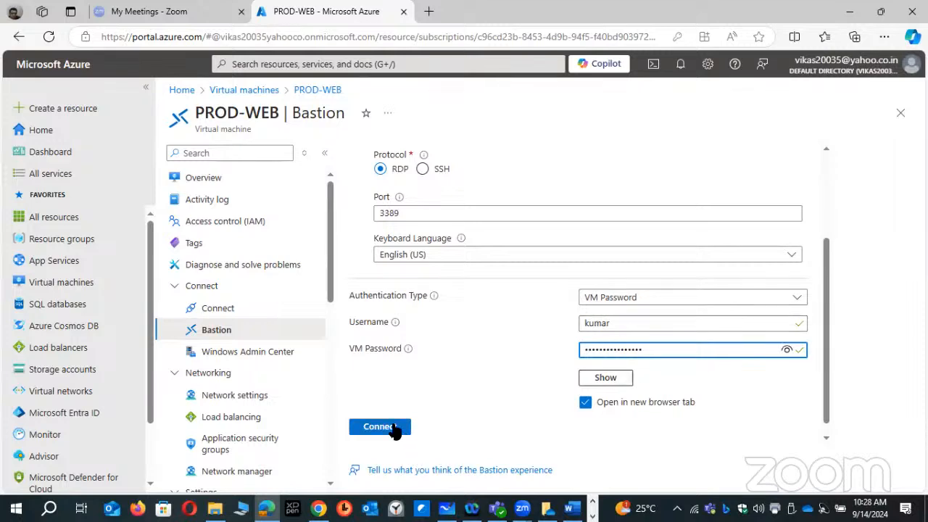
click(395, 429)
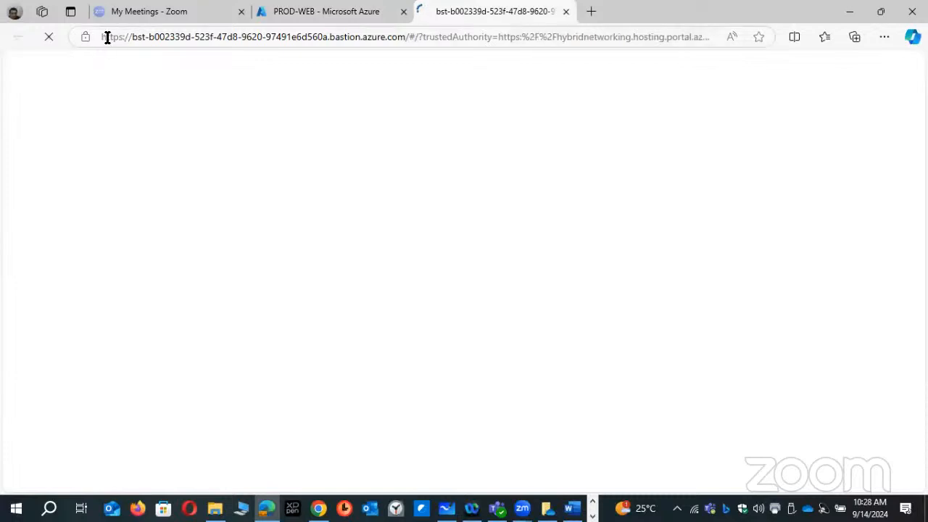
- Allow the PROD-WEB Bastion session to see text and images copied to the clipboard
drag(106, 36, 265, 270)
click(205, 366)
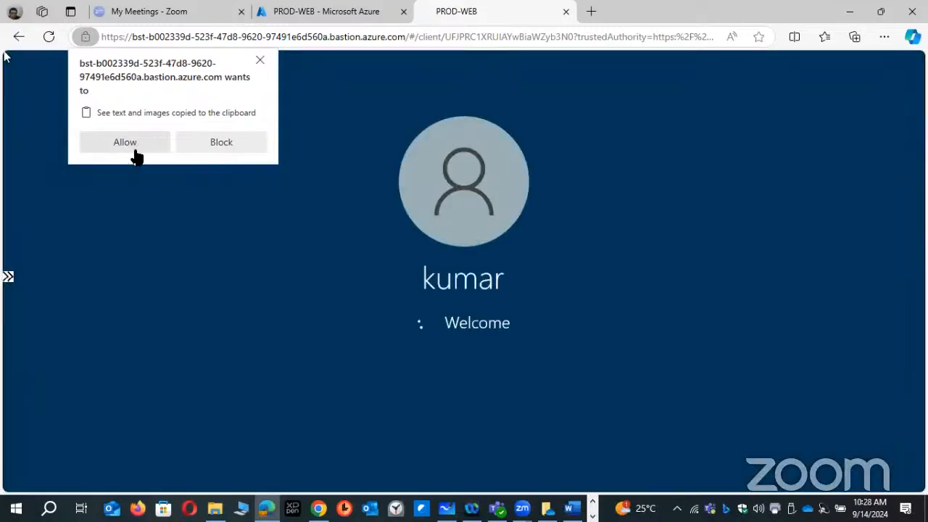
click(138, 145)
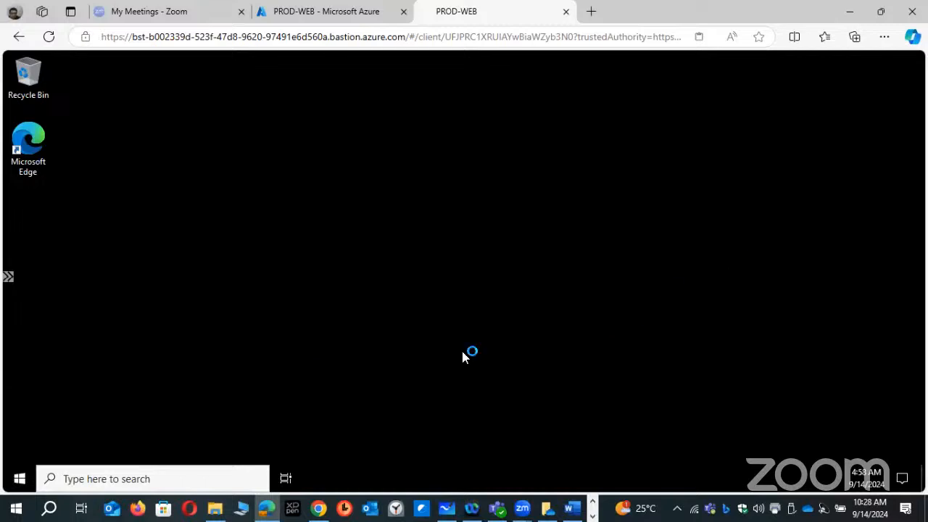
- Open a command prompt on PROD-WEB through the Bastion session and run IPCONFIG to check its IP address
right_click(27, 467)
click(59, 412)
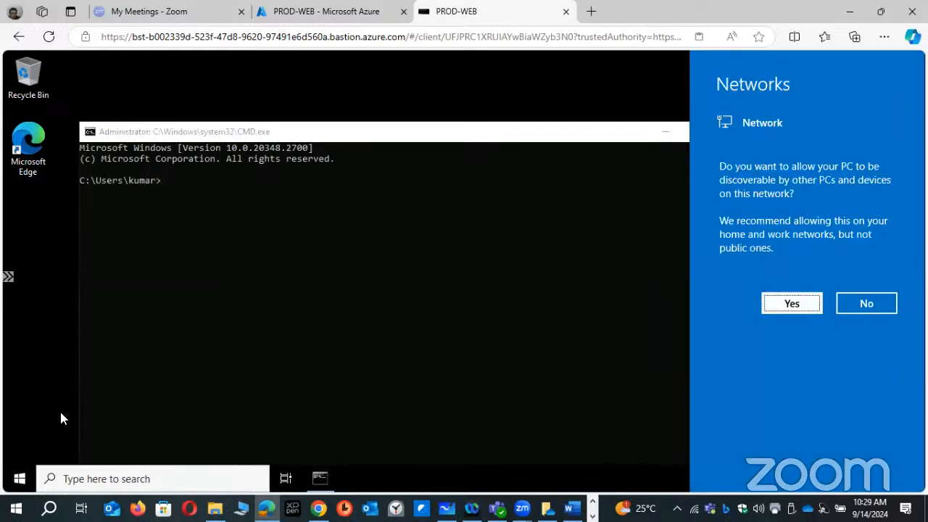
click(429, 415)
click(296, 253)
text(I)
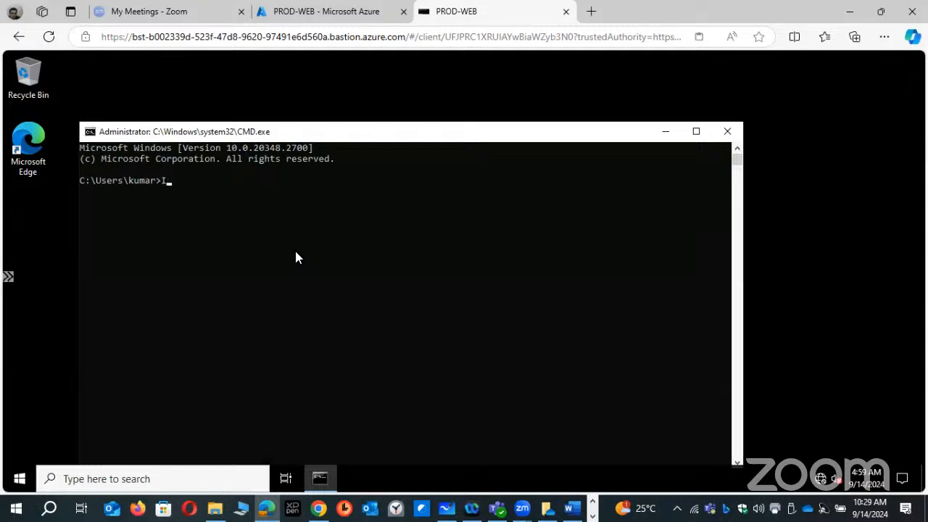
text(PCONFIG)
key(Return)
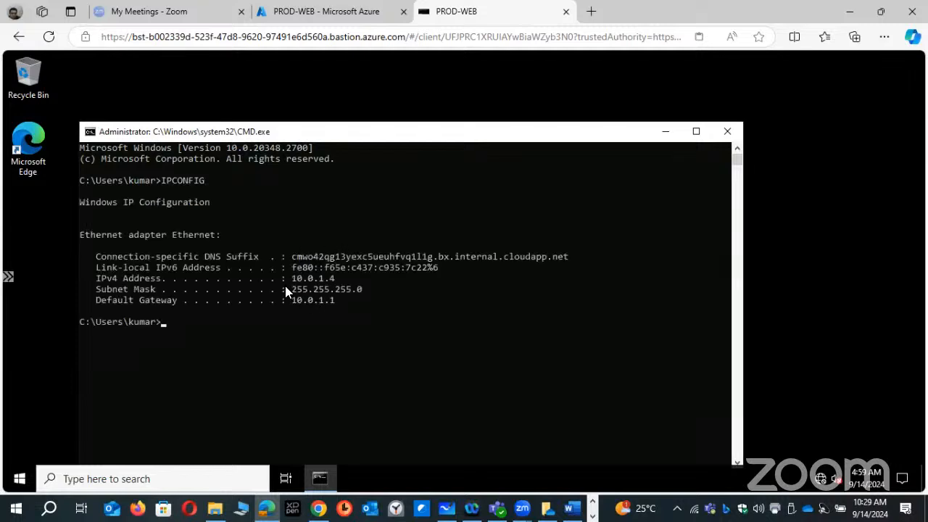
- Run HOSTNAME in the command prompt and close the Windows Admin Center and Azure Arc notice in Server Manager
click(317, 346)
text(HOSTNAME)
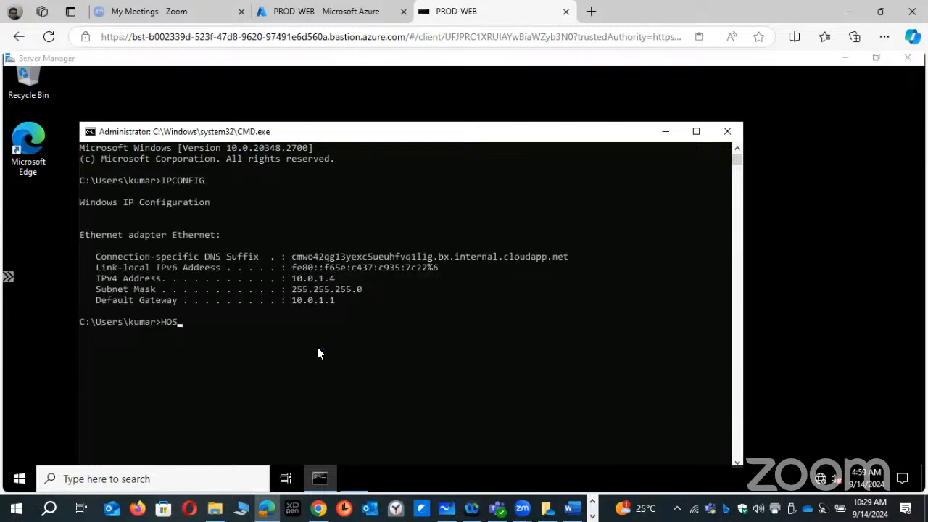
key(Return)
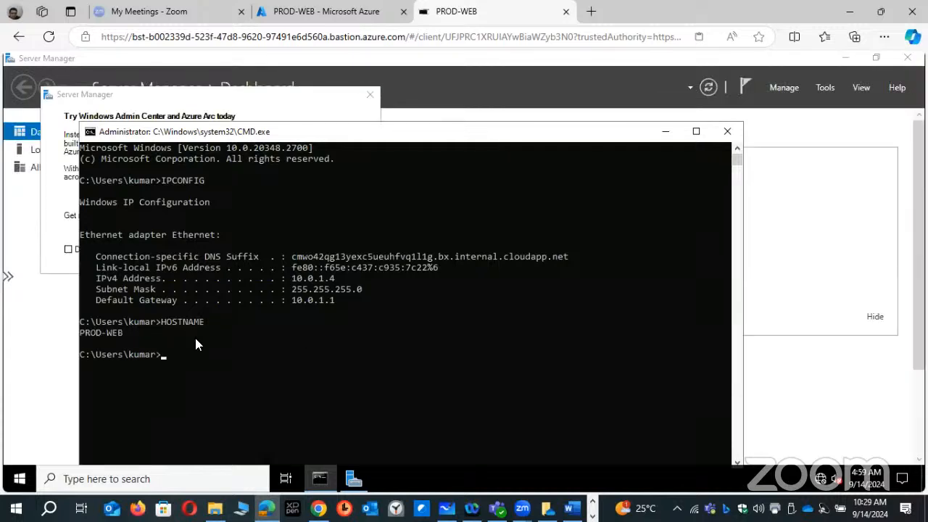
click(439, 343)
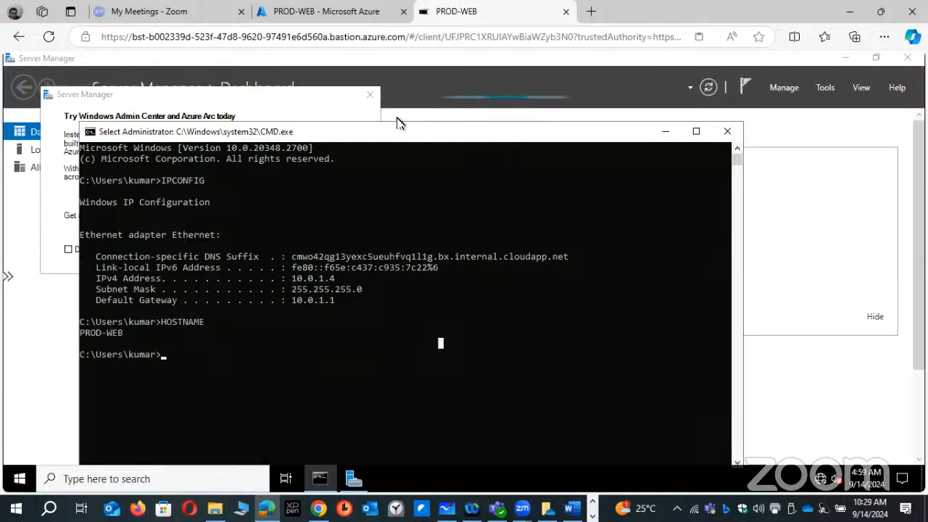
drag(218, 132, 369, 85)
click(369, 96)
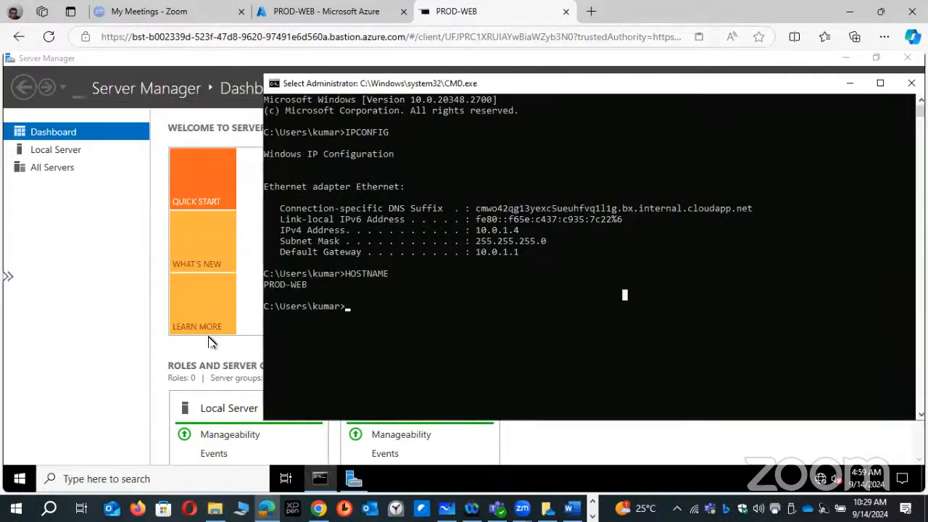
- Switch to the Day-WISE-MONTH-SEP-BATCH Word document and delete the pending GW-TRANSIT peering line under the Day01 heading
click(573, 507)
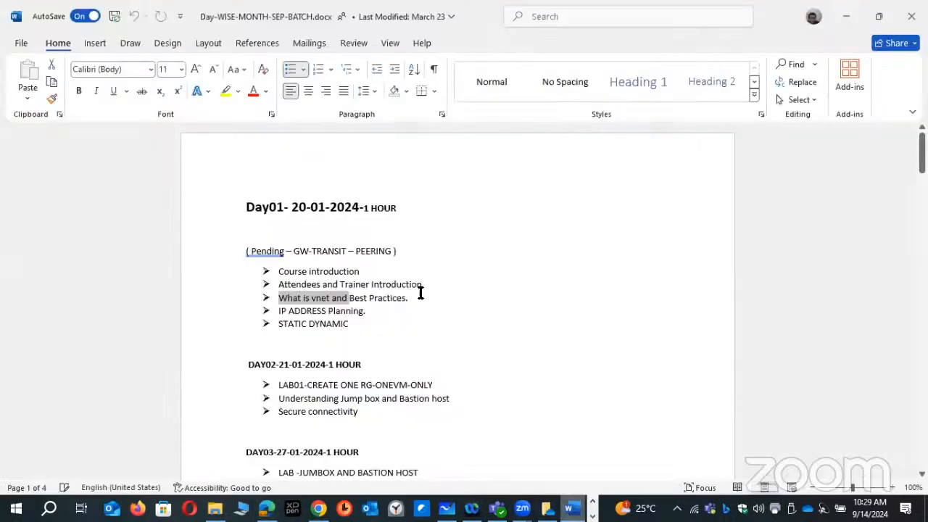
click(339, 252)
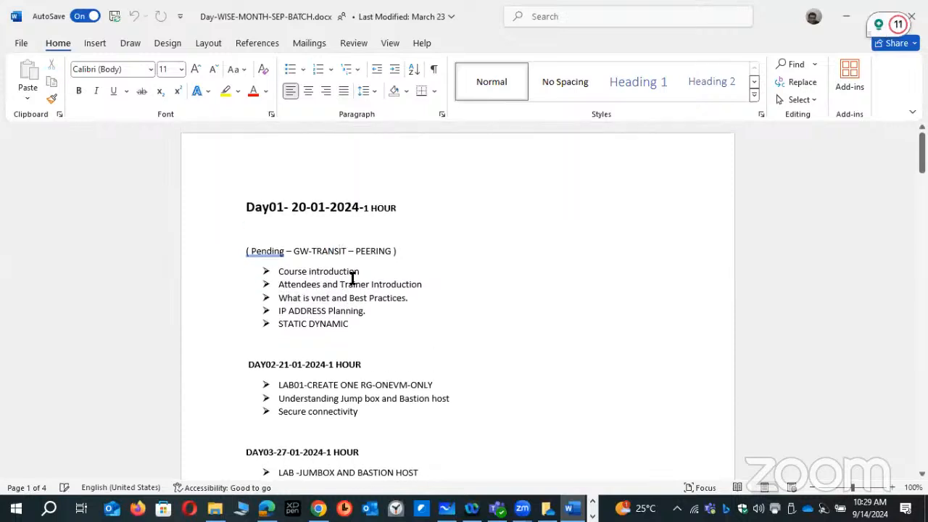
drag(400, 252, 245, 242)
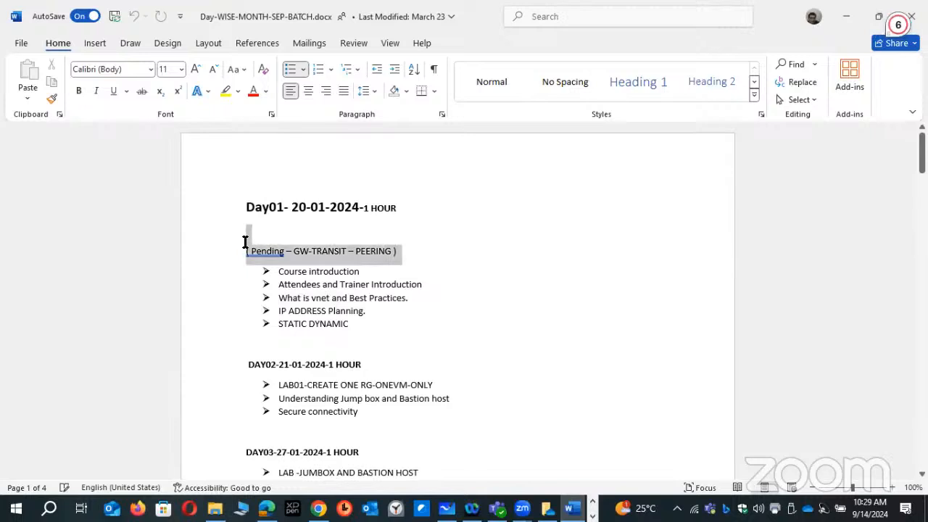
key(Delete)
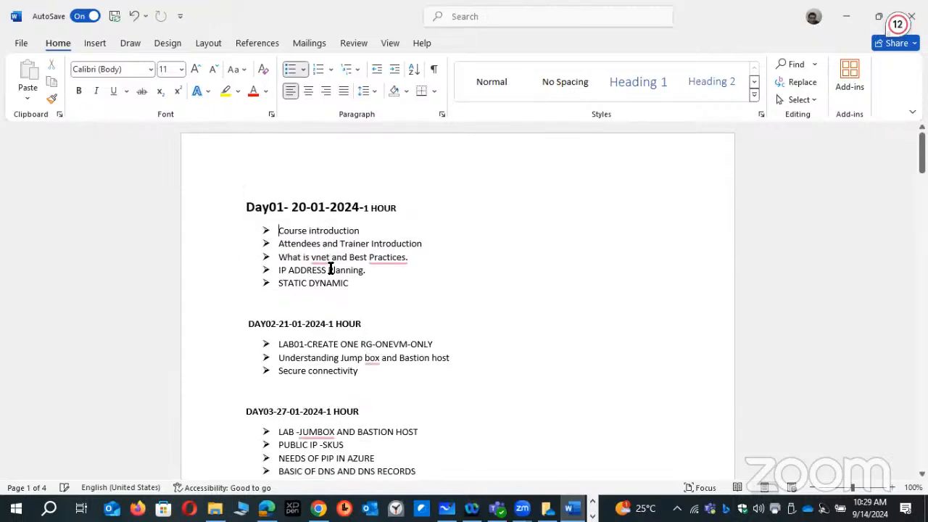
click(332, 257)
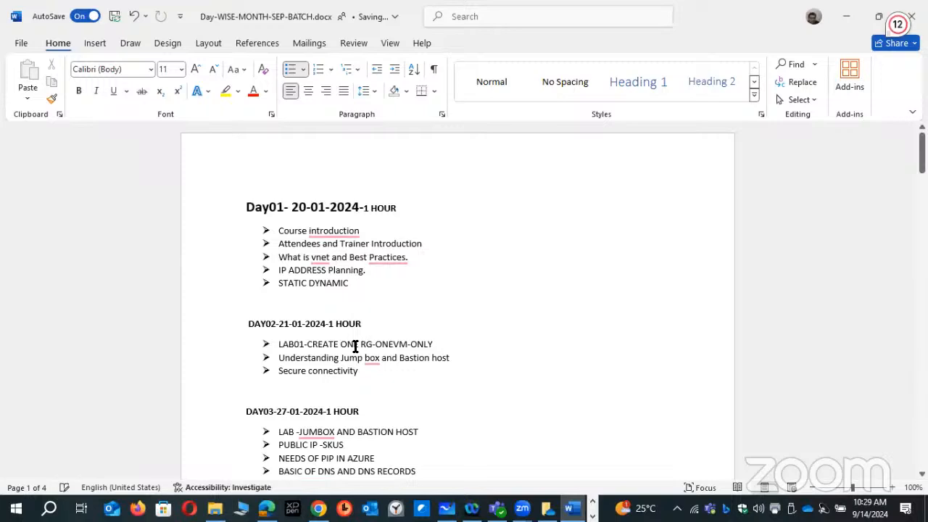
- Delete the DAY02 heading and merge its bullets into the Day01 list, starting LAB01-CREATE ONE RG-ONEVM-ONLY on its own bullet after STATIC DYNAMIC
click(396, 346)
key(Right)
drag(460, 357, 330, 347)
click(400, 372)
click(213, 326)
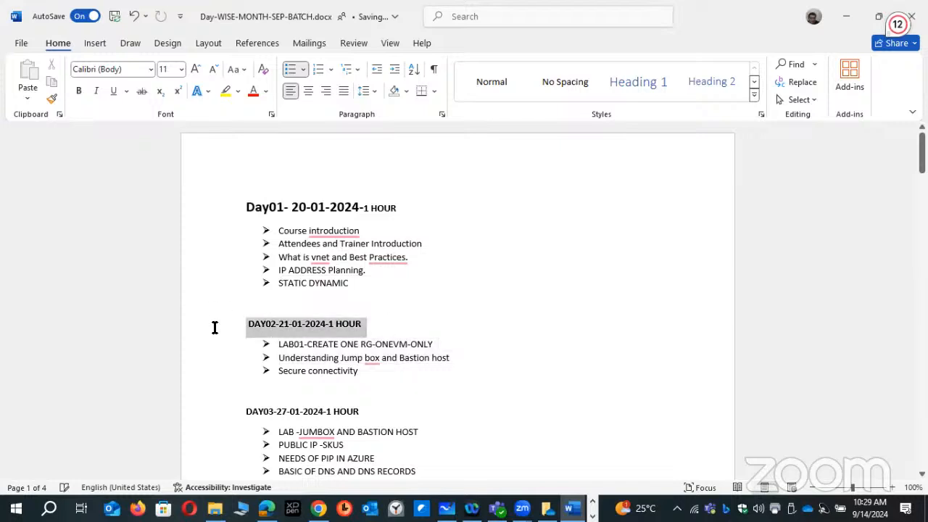
key(Delete)
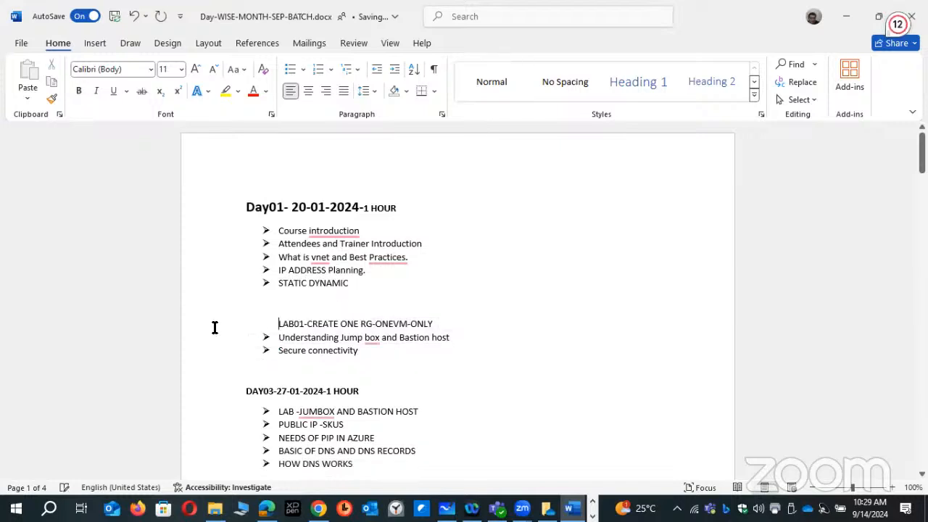
key(BackSpace)
key(BackSpace)
key(BackSpace)
key(BackSpace)
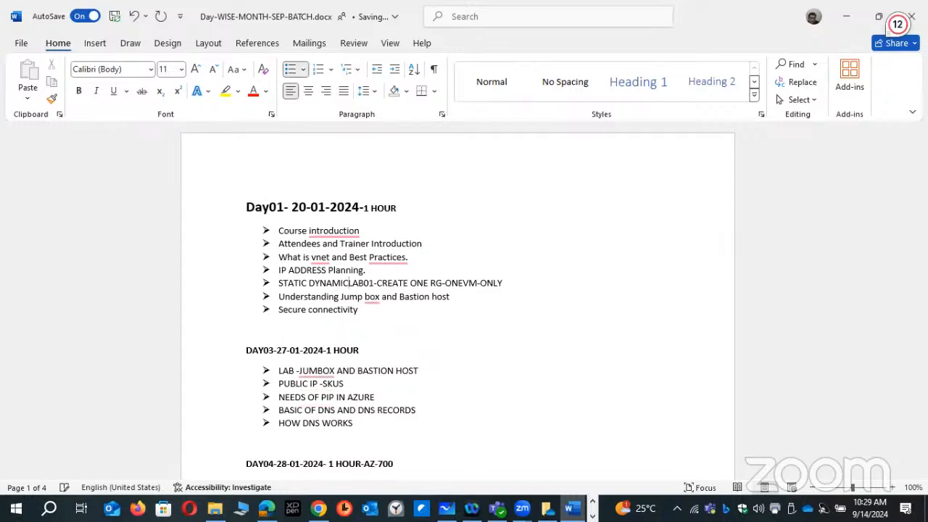
key(BackSpace)
key(Return)
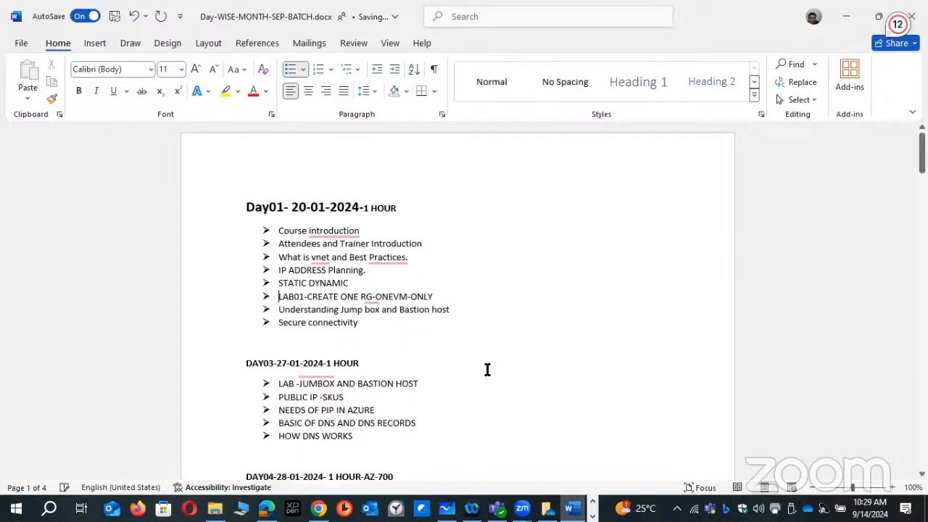
- Copy the DAY03 bullet about the jump box and Bastion host lab to the end of the Day01 list and number it LAB02
drag(281, 313, 253, 310)
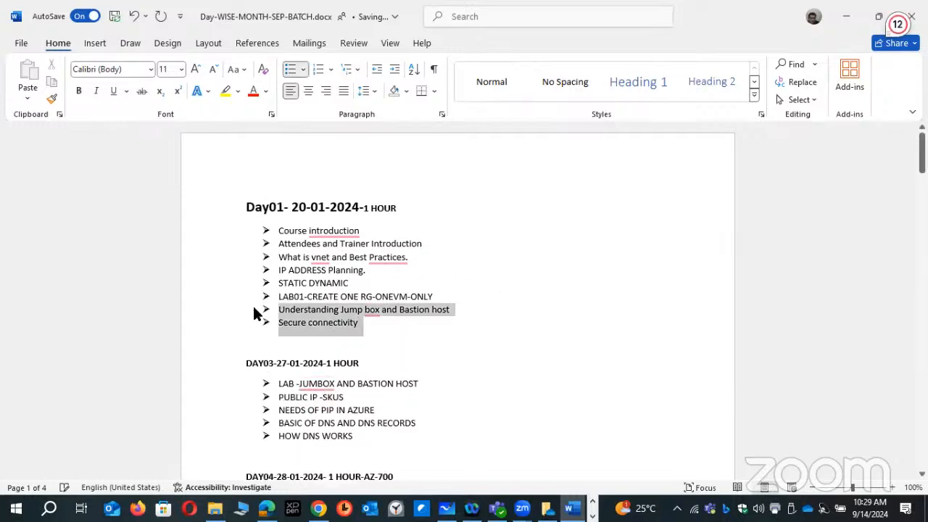
click(366, 362)
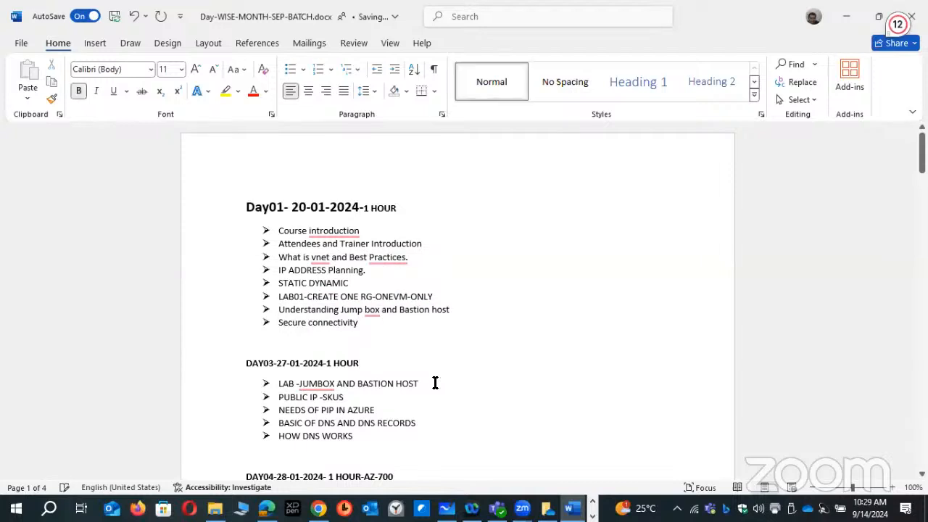
click(268, 384)
key(ctrl+c)
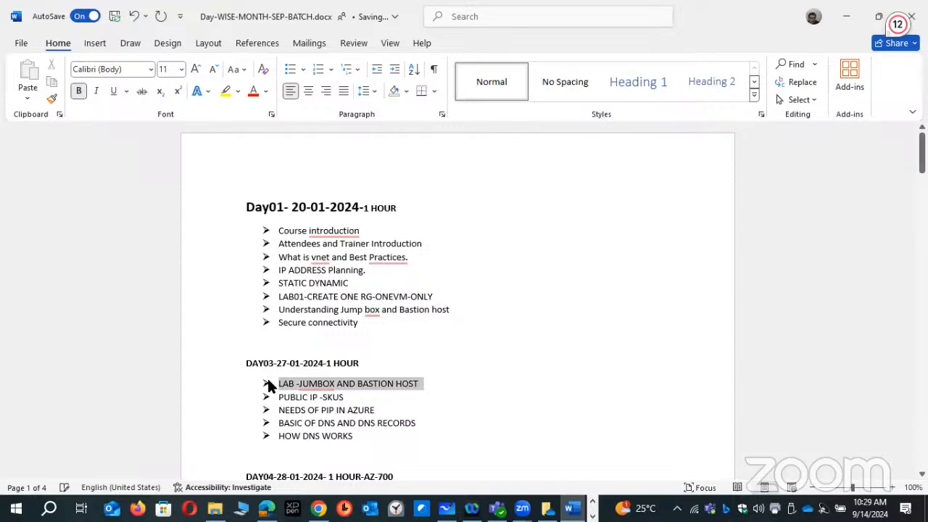
click(419, 334)
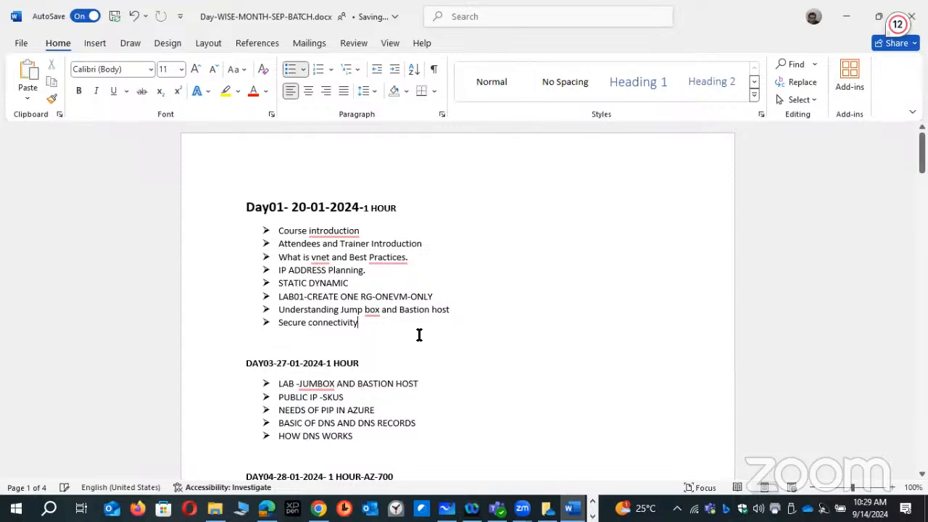
key(Return)
key(ctrl+v)
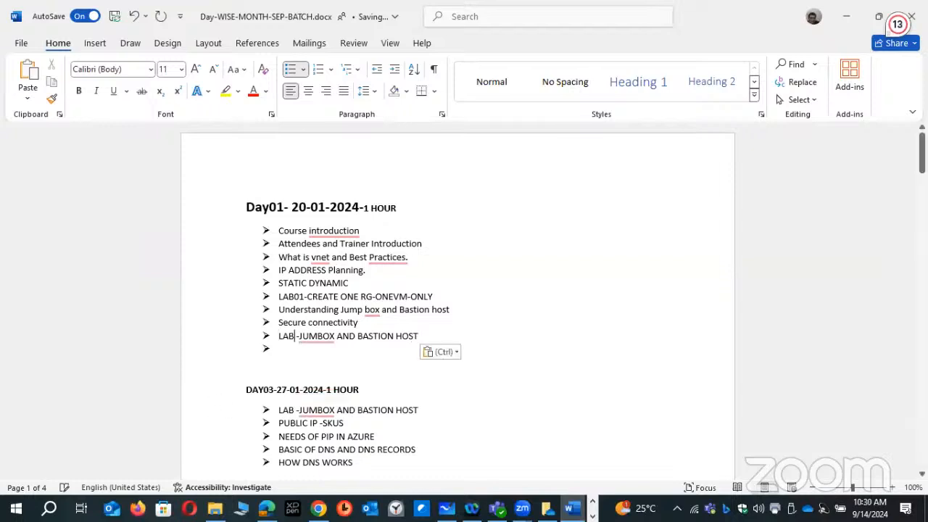
text(03)
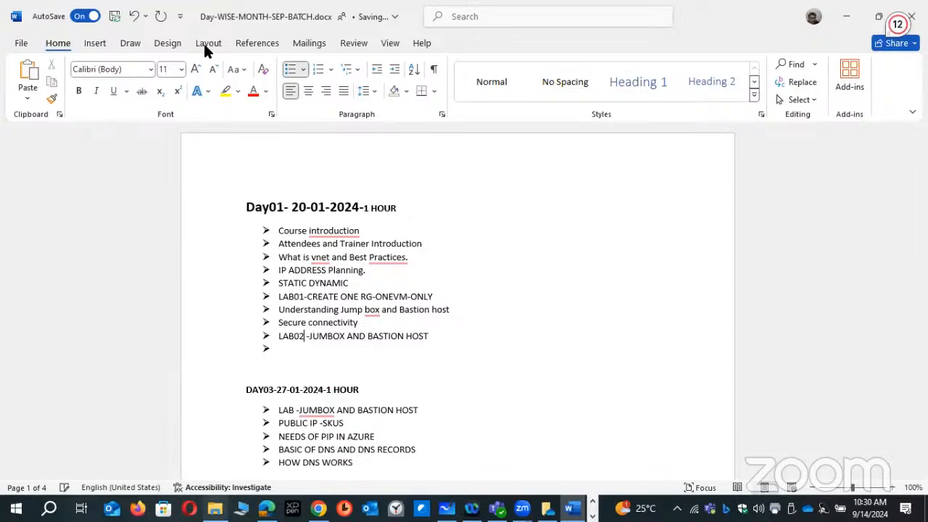
- Switch to File Explorer to look through the NW and AZ-500 folders, and return to the Word document
key(alt+Tab)
key(alt+Up)
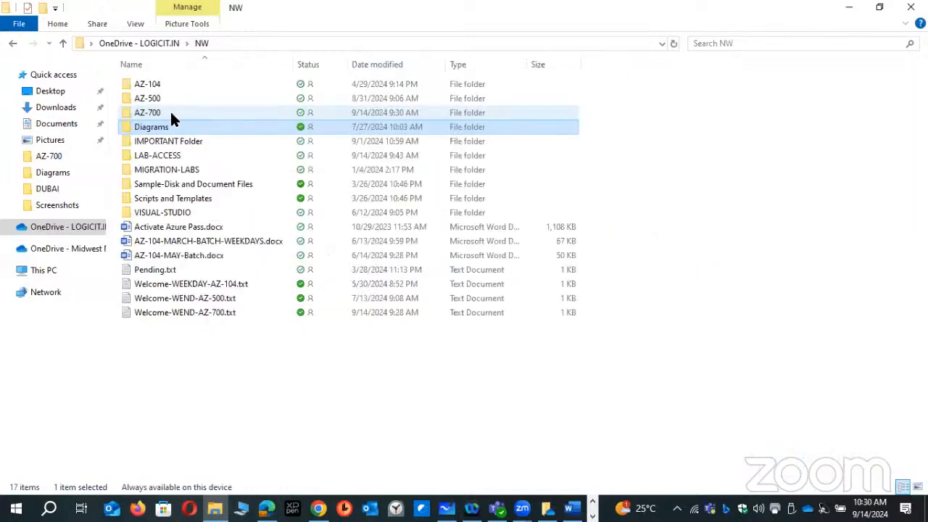
click(171, 98)
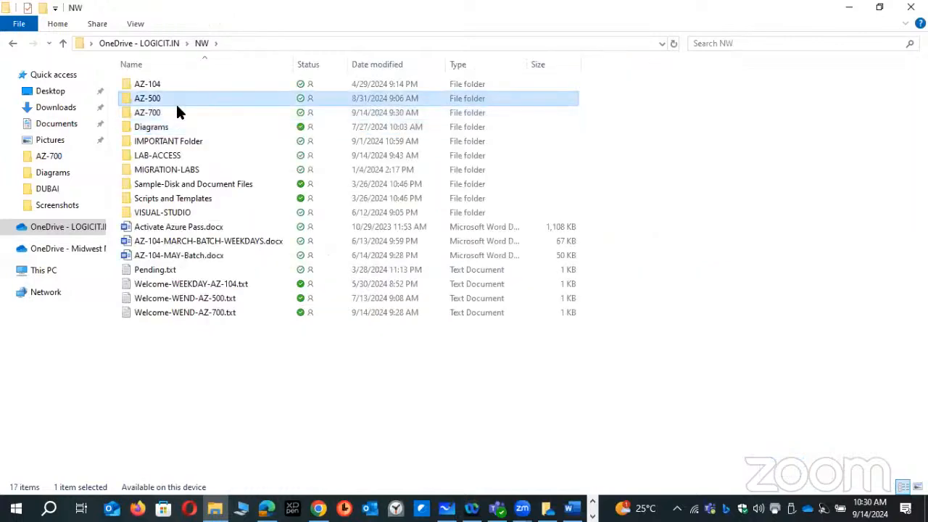
double_click(175, 102)
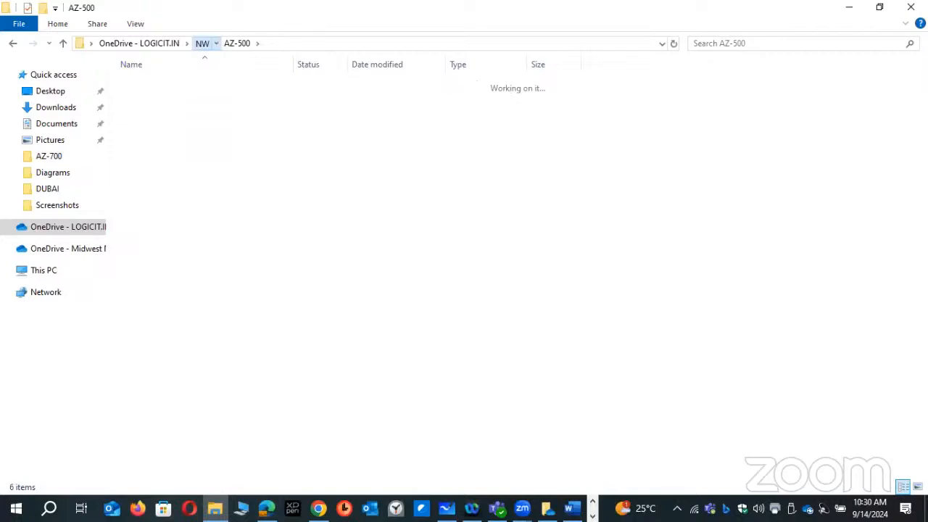
click(575, 502)
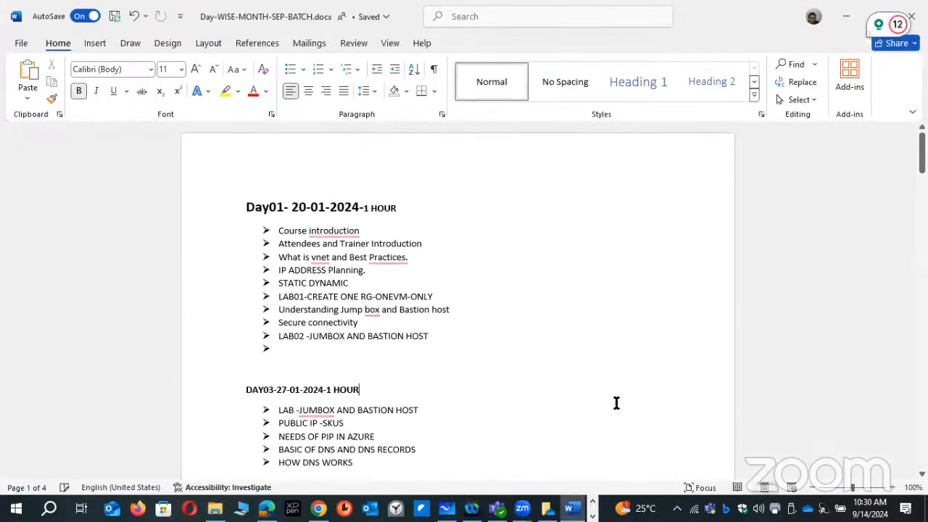
- Switch to Microsoft Whiteboard and handwrite W-E with an arrow leading to the word Attend inside a rectangle
click(448, 509)
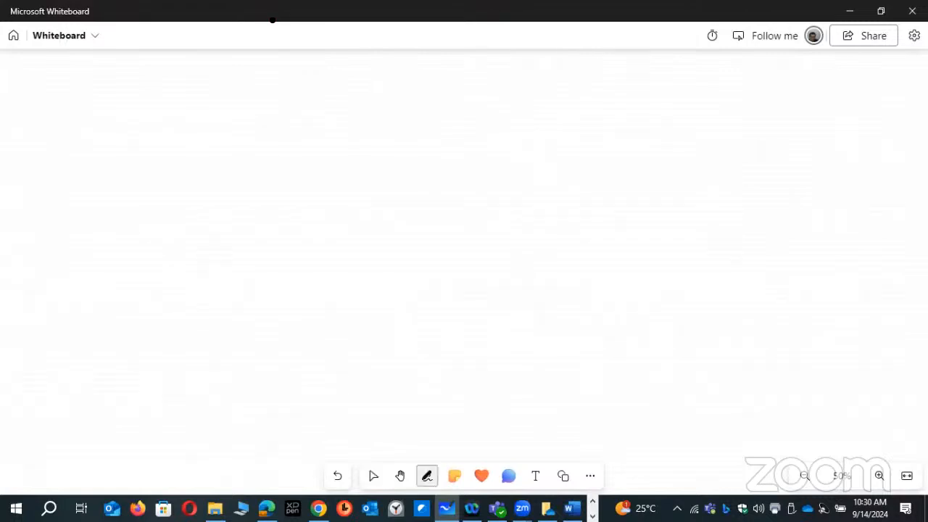
drag(197, 89, 238, 103)
mouse_move(244, 114)
mouse_down()
mouse_move(254, 91)
mouse_move(255, 103)
mouse_up()
drag(245, 113, 258, 113)
drag(266, 104, 331, 110)
drag(312, 102, 354, 89)
drag(345, 89, 345, 111)
drag(354, 89, 371, 89)
drag(363, 90, 363, 112)
drag(373, 101, 386, 110)
drag(392, 97, 404, 110)
mouse_move(419, 82)
mouse_down()
mouse_move(420, 107)
mouse_move(431, 107)
mouse_up()
mouse_move(282, 137)
mouse_down()
mouse_move(452, 64)
mouse_move(283, 137)
mouse_up()
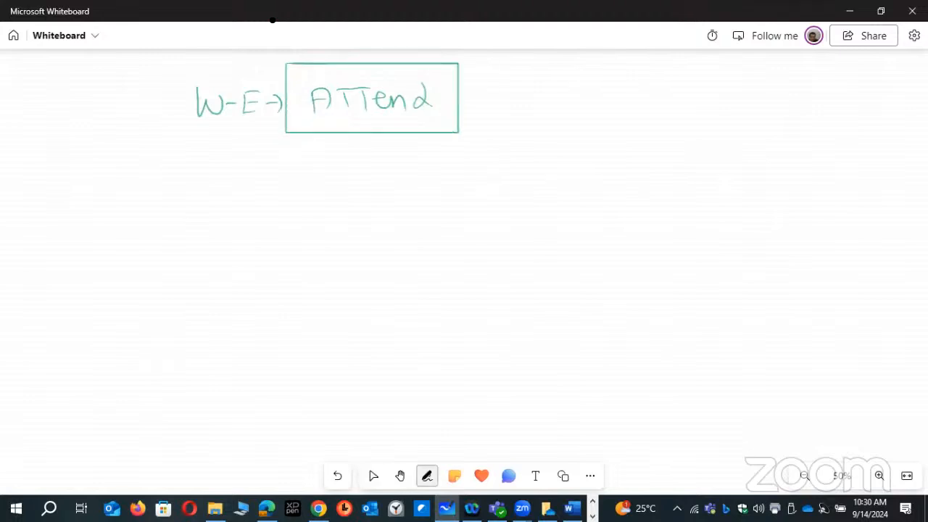
- Draw a second rectangle labelled Recording below the Attend box and connect it by a line to a boxed W.D
drag(287, 171, 287, 225)
mouse_move(287, 171)
mouse_down()
mouse_move(458, 177)
mouse_move(461, 225)
mouse_move(289, 230)
mouse_up()
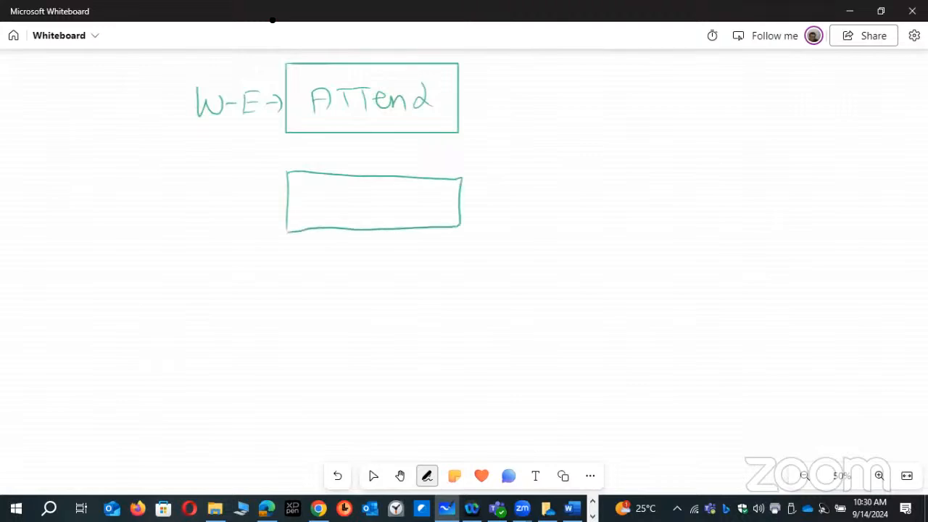
mouse_move(306, 187)
mouse_down()
mouse_move(306, 220)
mouse_move(322, 219)
mouse_up()
mouse_move(327, 203)
mouse_down()
mouse_move(338, 202)
mouse_move(335, 216)
mouse_up()
mouse_move(348, 190)
mouse_down()
mouse_move(347, 218)
mouse_move(380, 214)
mouse_up()
mouse_move(375, 215)
mouse_down()
mouse_move(393, 195)
mouse_move(417, 227)
mouse_up()
drag(454, 199, 490, 188)
drag(506, 180, 527, 180)
drag(550, 181, 547, 195)
drag(569, 166, 573, 203)
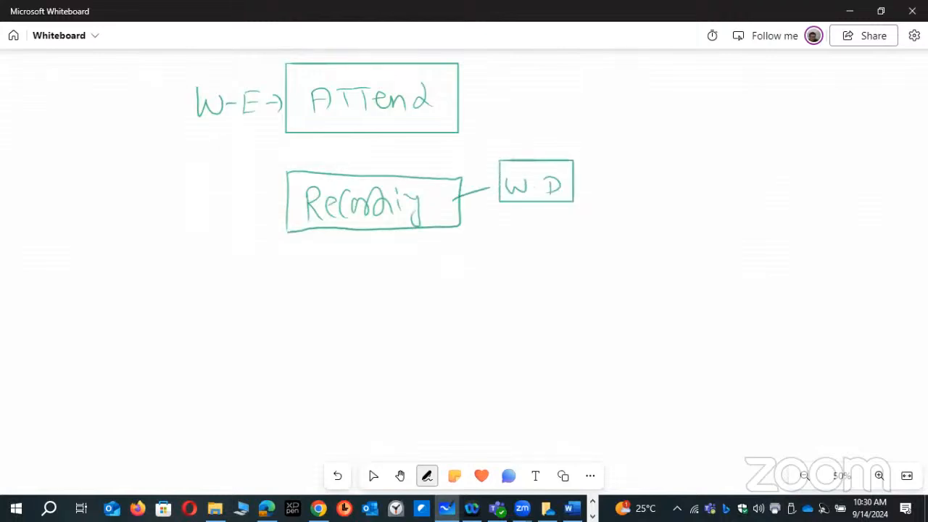
- Write LAB inside a circle below the Recording box and link it by a line to another boxed W.D
mouse_move(316, 273)
mouse_down()
mouse_move(336, 307)
mouse_move(360, 305)
mouse_move(374, 285)
mouse_move(371, 303)
mouse_up()
mouse_move(396, 269)
mouse_down()
mouse_move(323, 253)
mouse_move(403, 304)
mouse_move(384, 255)
mouse_up()
mouse_move(395, 292)
mouse_down()
mouse_move(499, 285)
mouse_move(528, 303)
mouse_up()
click(511, 292)
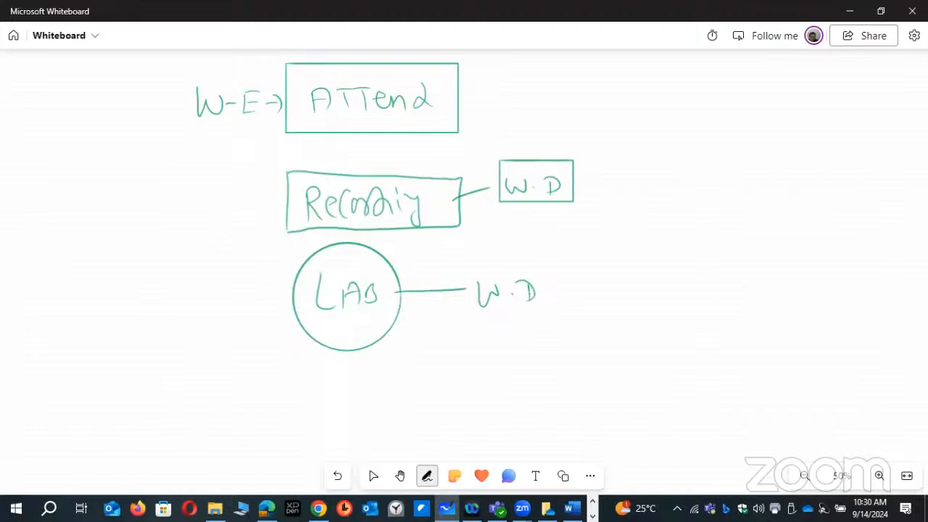
mouse_move(552, 262)
mouse_down()
mouse_move(472, 322)
mouse_move(524, 260)
mouse_up()
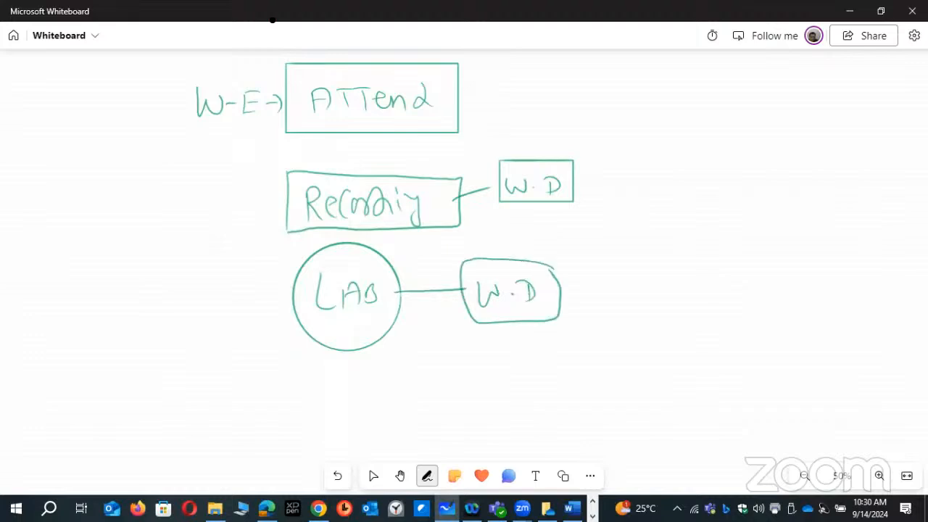
key(Escape)
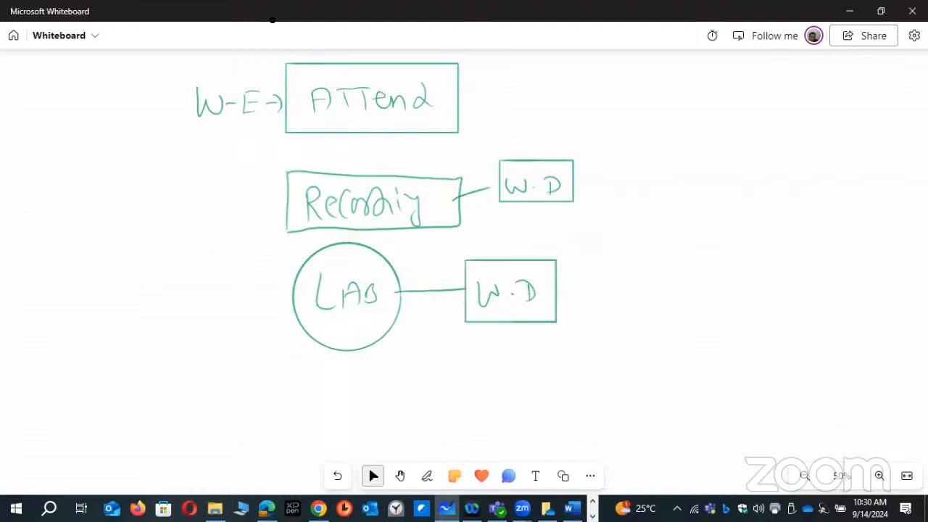
- Draw one large rectangle enclosing the whole Attend, Recording and LAB sketch, and leave inking mode
key(alt+w)
key(Escape)
key(alt+w)
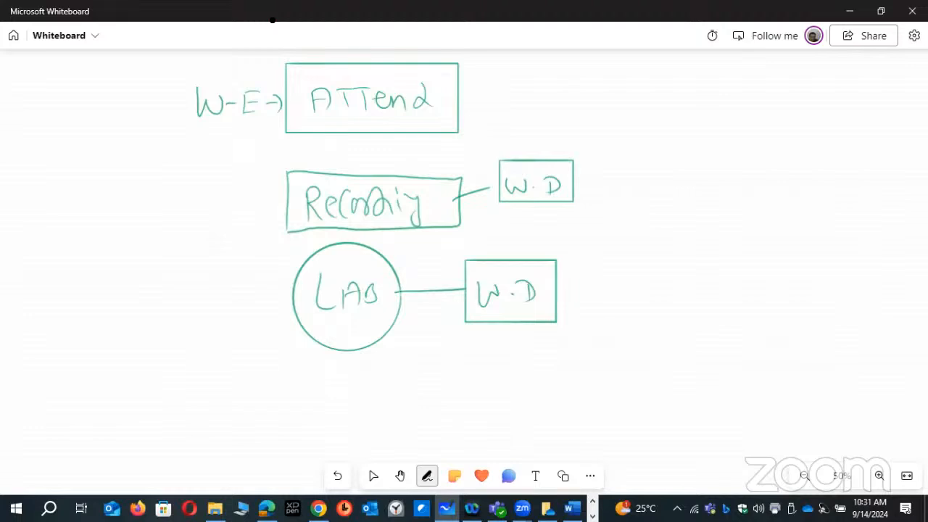
mouse_move(151, 58)
mouse_down()
mouse_move(501, 67)
mouse_move(635, 287)
mouse_move(268, 406)
mouse_move(145, 101)
mouse_move(173, 72)
mouse_up()
click(373, 476)
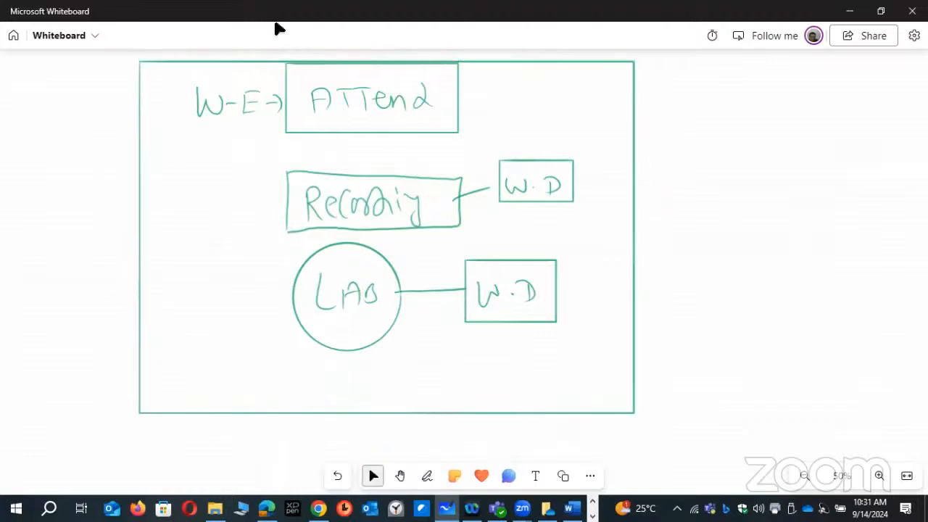
- Clear the entire whiteboard canvas and confirm the removal
right_click(715, 216)
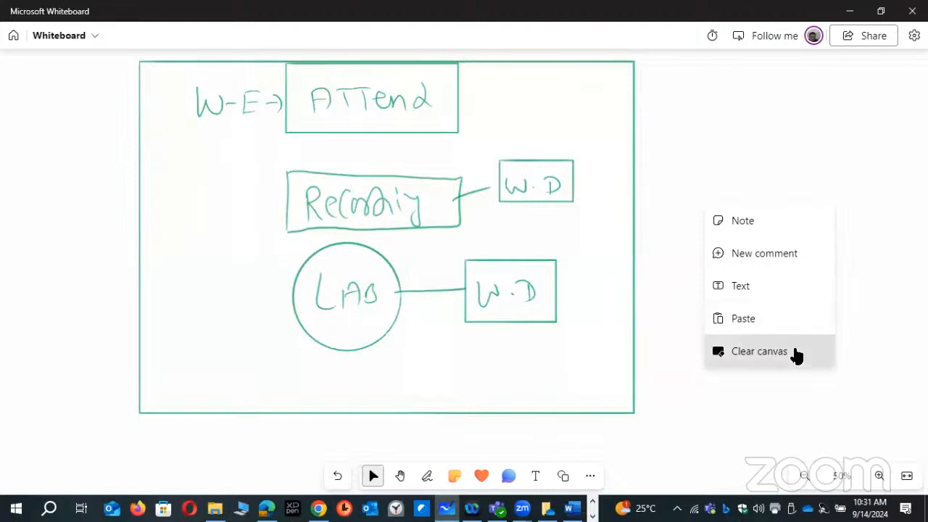
click(795, 353)
click(506, 294)
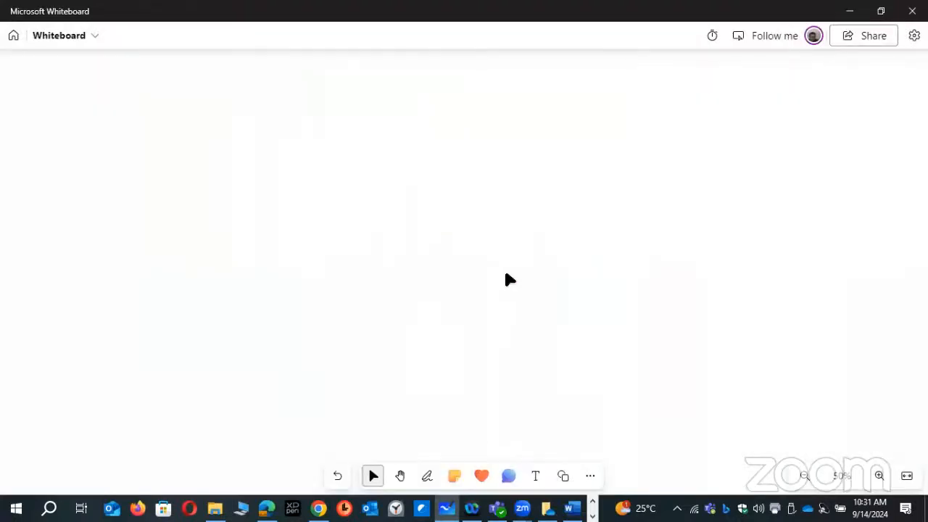